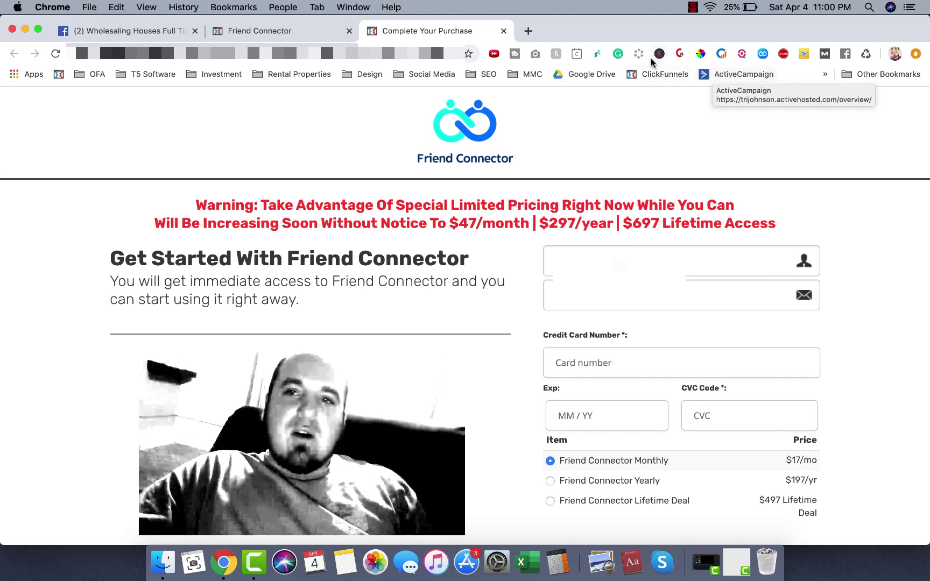
pyautogui.doubleClick(585, 105)
pyautogui.click(585, 113)
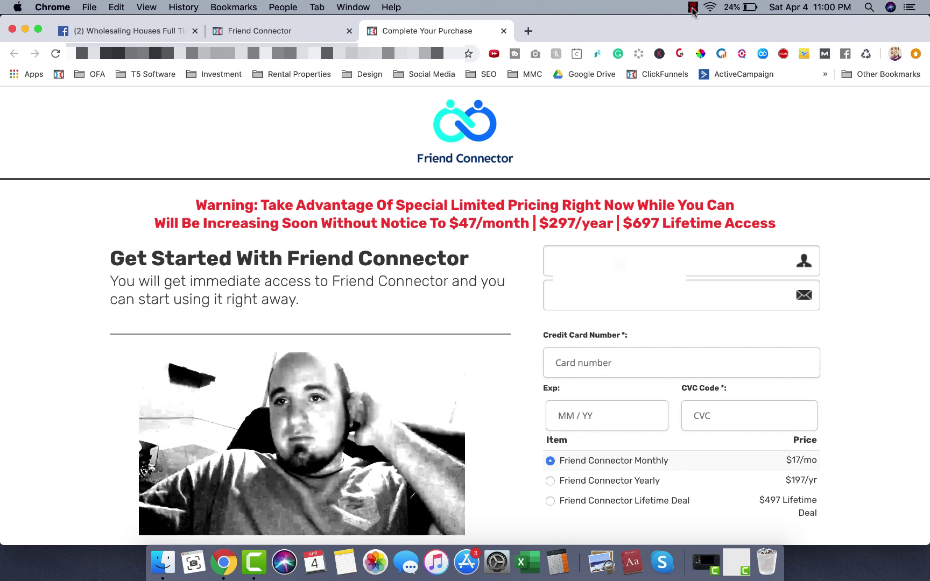
pyautogui.click(692, 8)
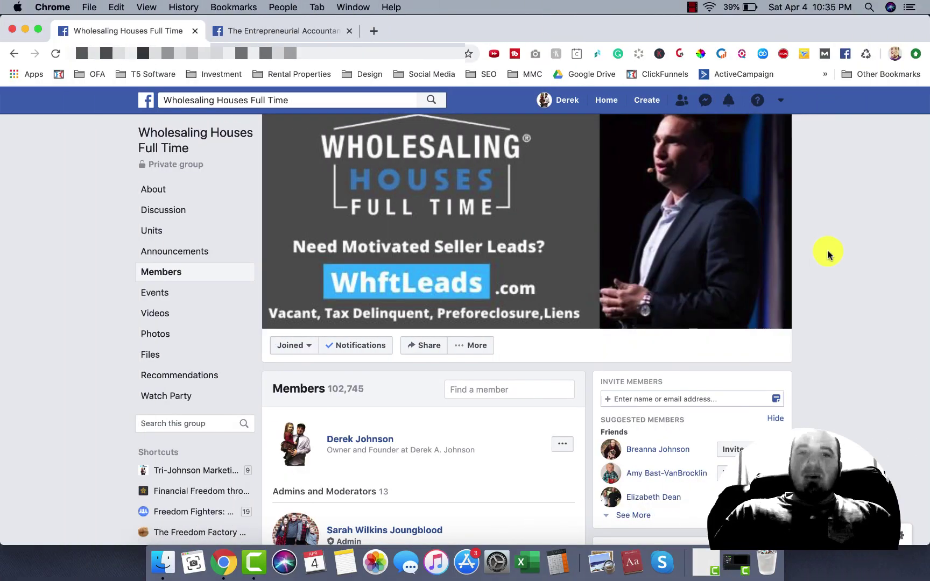
# - Open the Friend Connector extension and review its request settings, keywords and available message groups
pyautogui.click(763, 54)
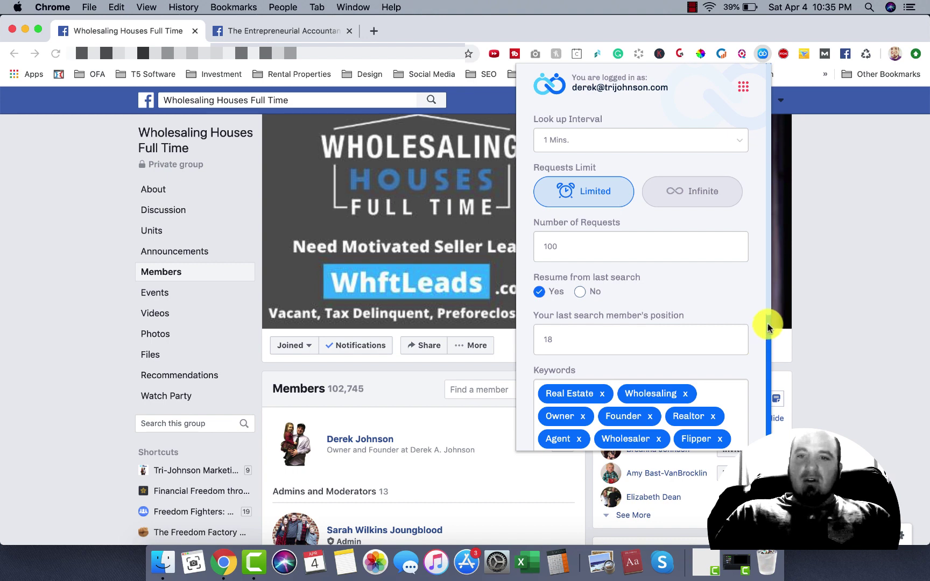
pyautogui.scroll(-5, 768, 333)
pyautogui.scroll(5, 769, 333)
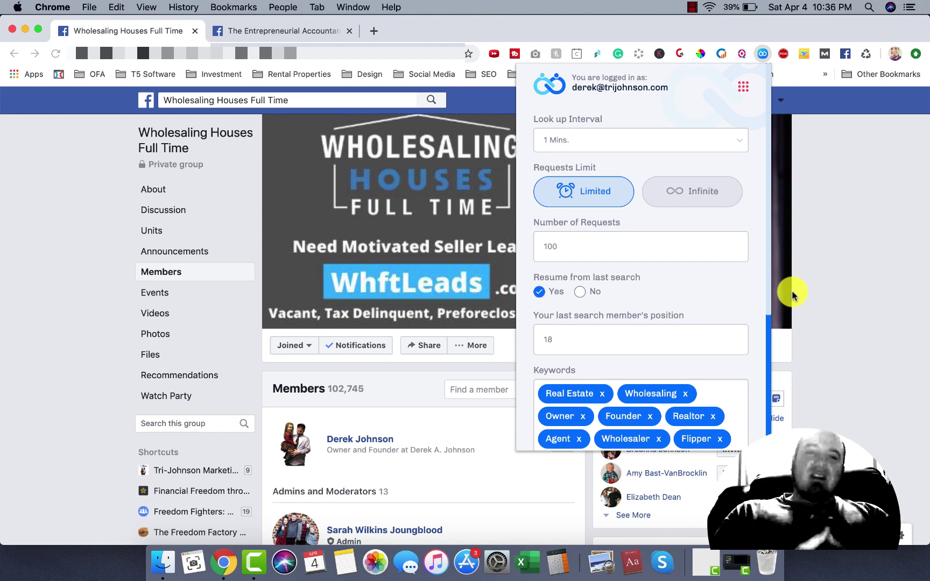
pyautogui.scroll(-3, 768, 323)
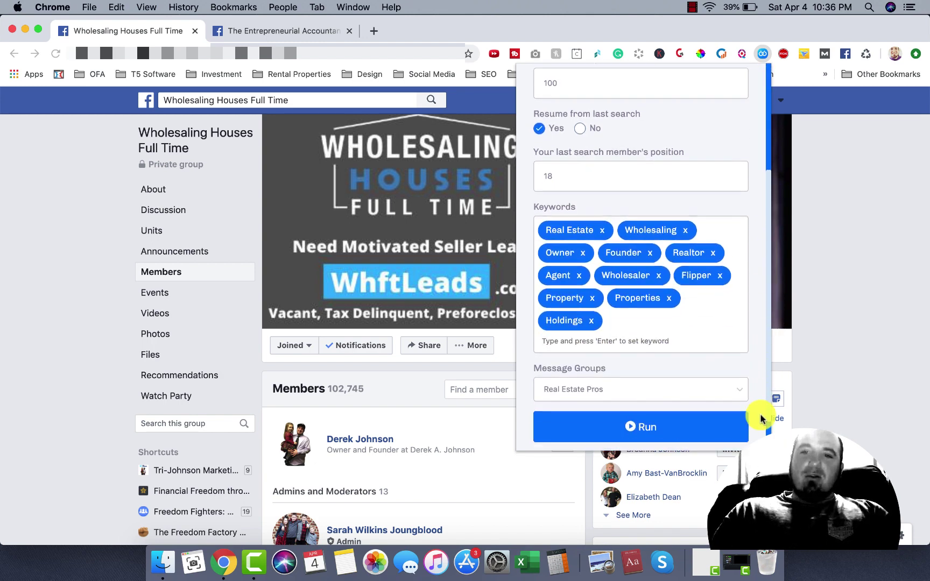
pyautogui.scroll(-1, 761, 419)
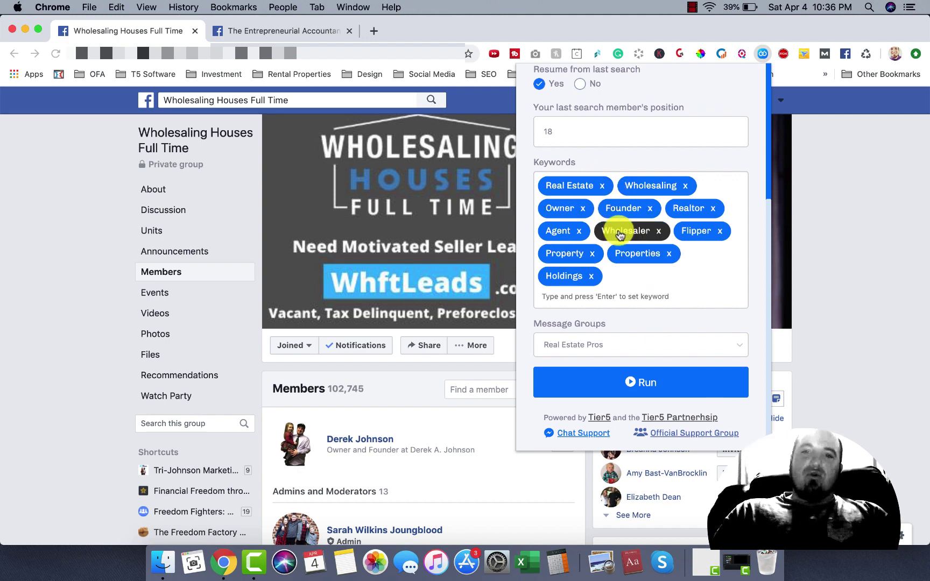
pyautogui.scroll(1, 768, 243)
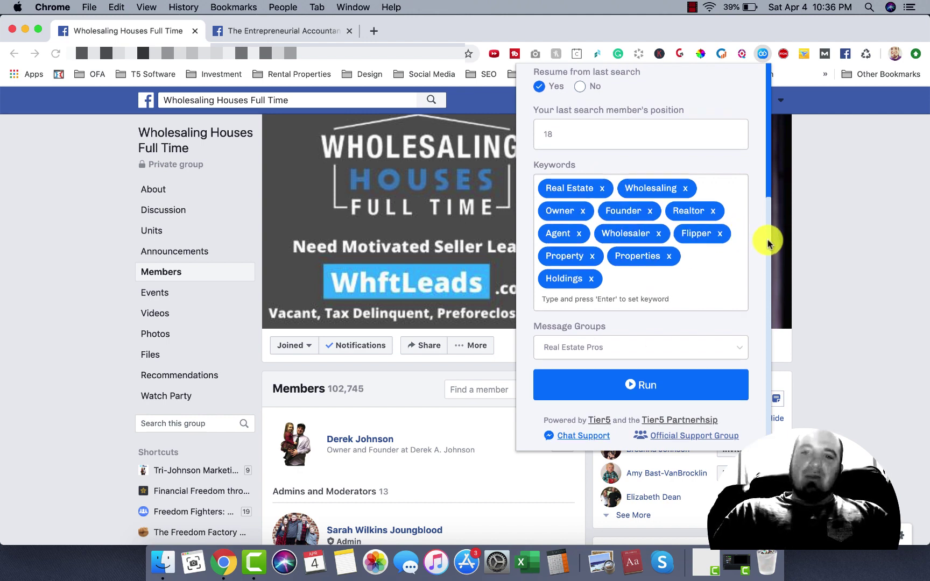
pyautogui.scroll(5, 768, 243)
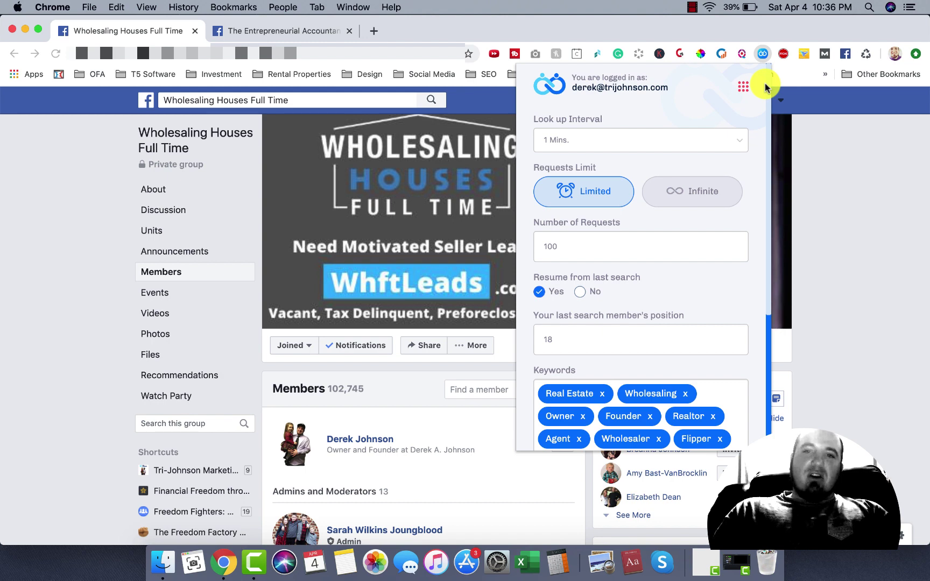
pyautogui.scroll(-5, 749, 334)
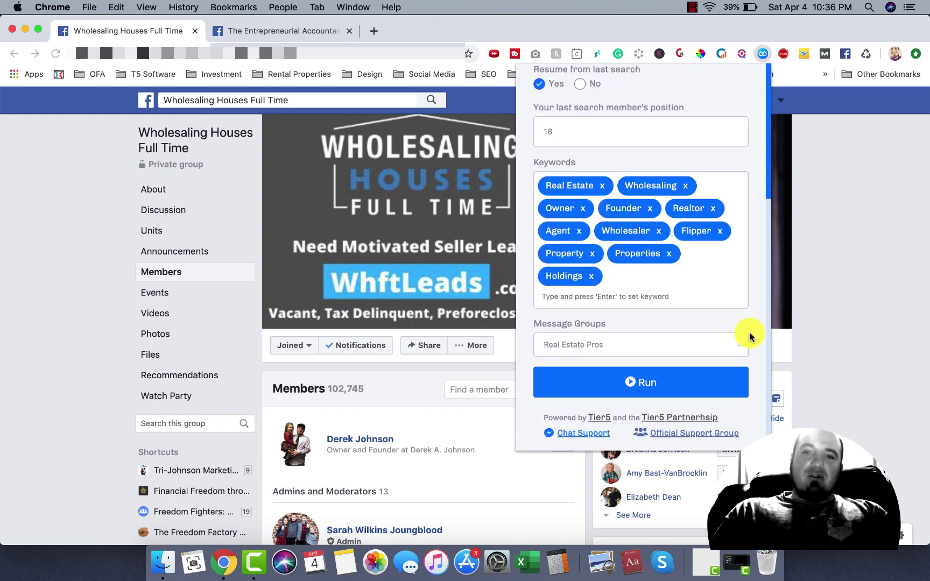
pyautogui.click(612, 349)
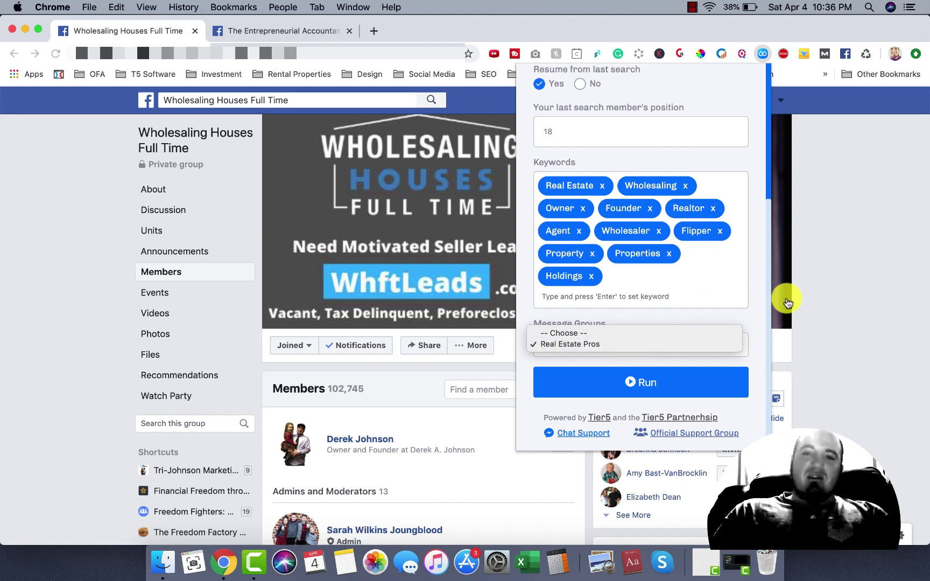
pyautogui.click(759, 308)
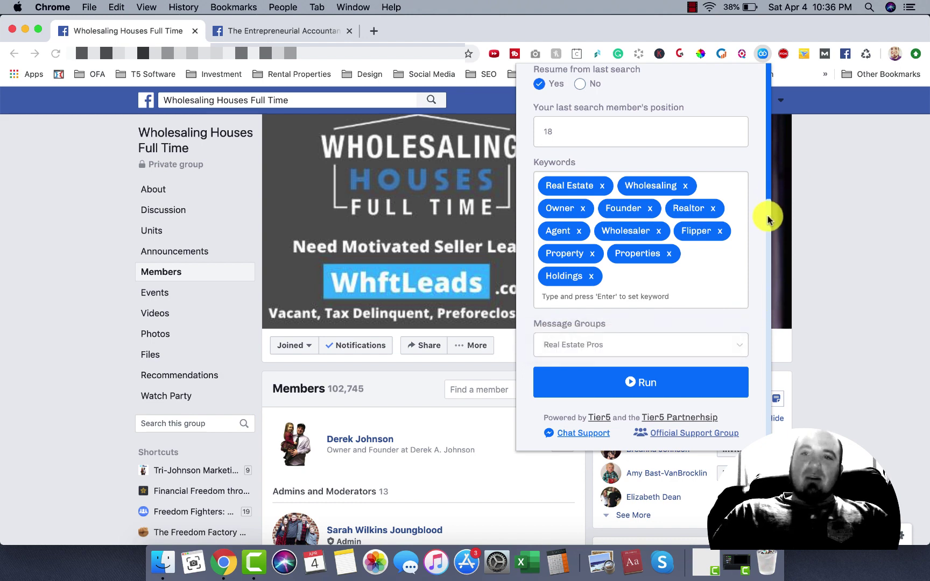
# - Try 5 Mins. as the look up interval, and settle on 3 Mins
pyautogui.moveTo(773, 218); pyautogui.dragTo(775, 58)
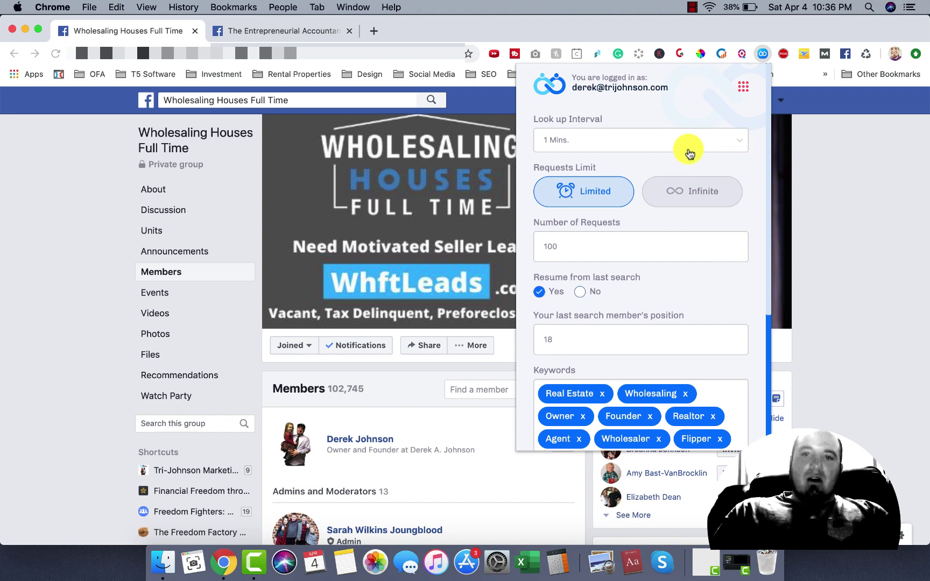
pyautogui.click(619, 140)
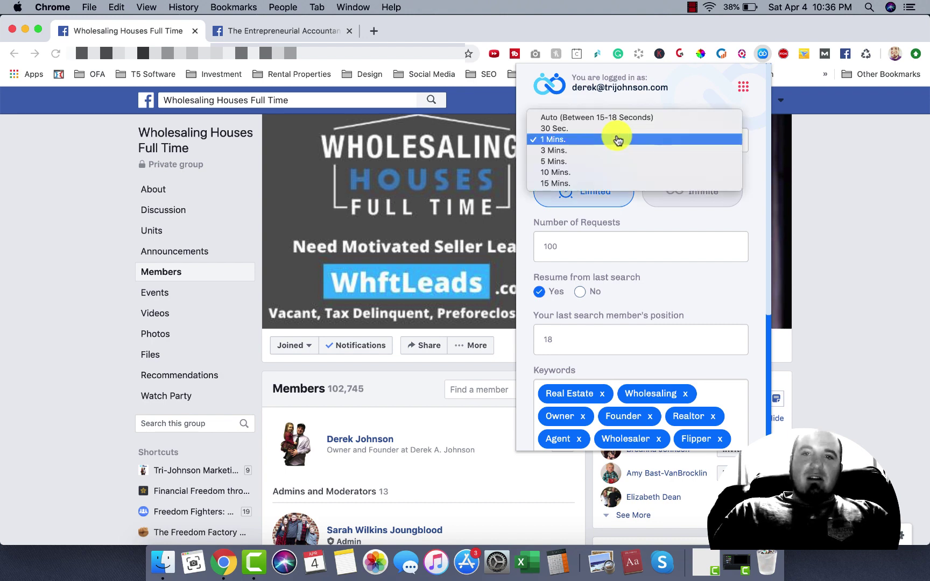
pyautogui.click(590, 155)
pyautogui.click(603, 142)
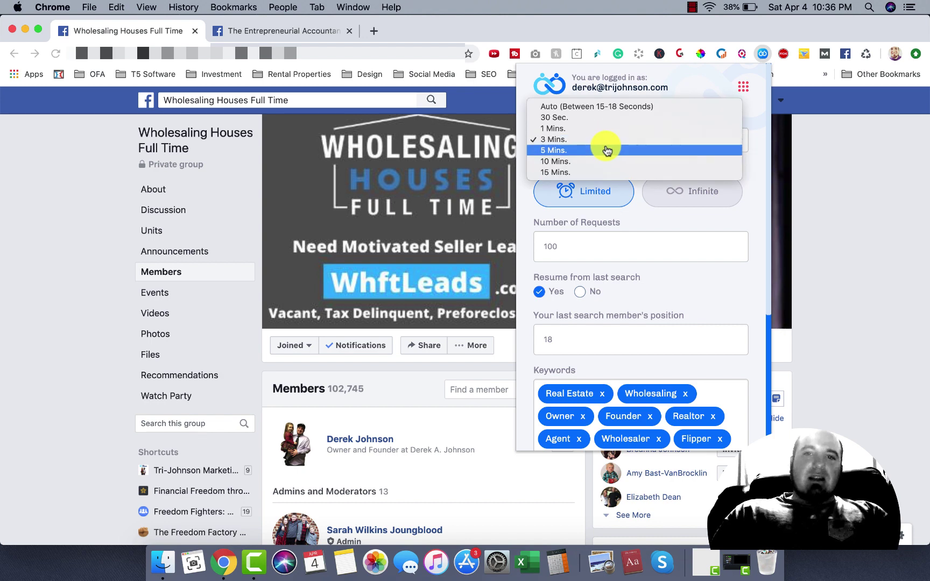
pyautogui.click(607, 151)
pyautogui.click(592, 137)
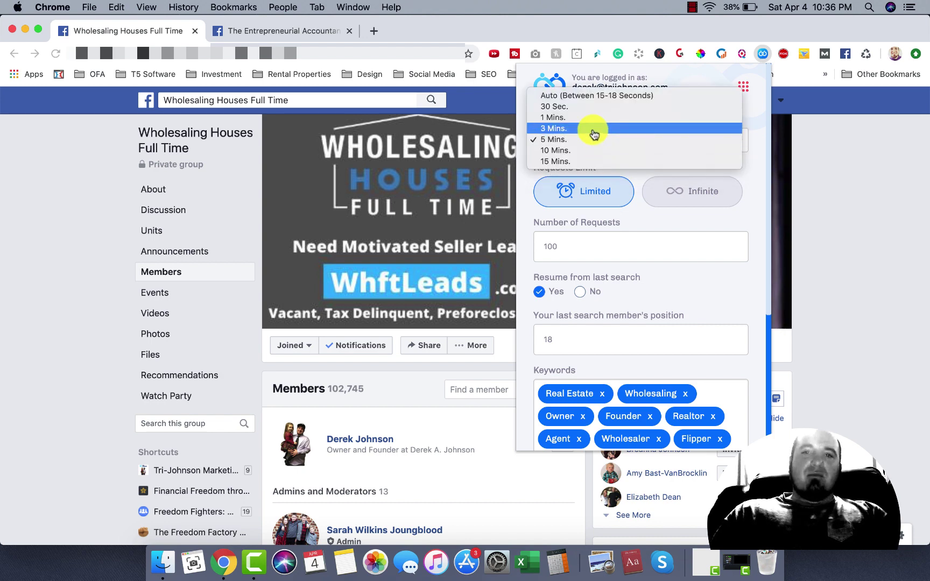
pyautogui.click(594, 129)
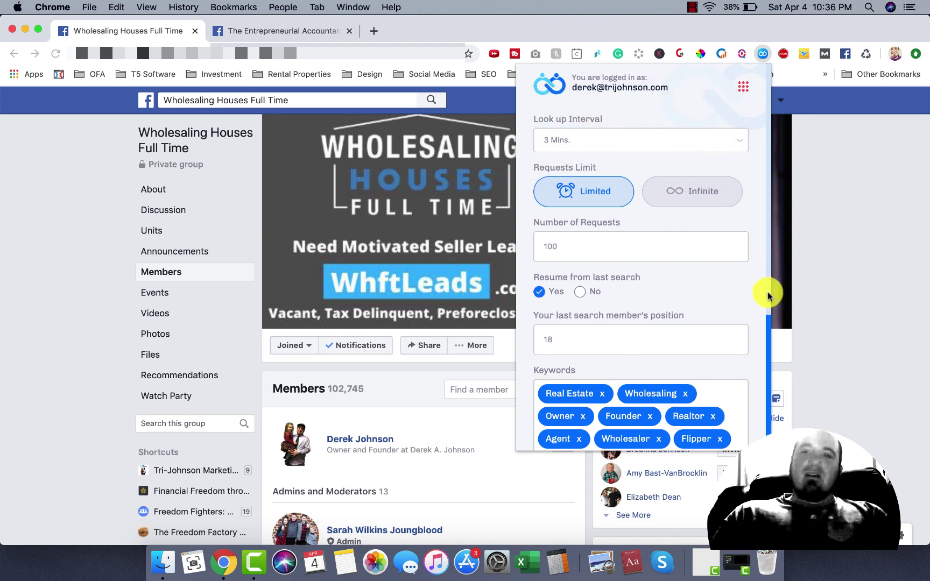
# - Examine the look up interval choices, requests limit, resume option, last search position and keywords in the extension settings
pyautogui.scroll(-5, 767, 343)
pyautogui.moveTo(767, 343); pyautogui.dragTo(775, 145)
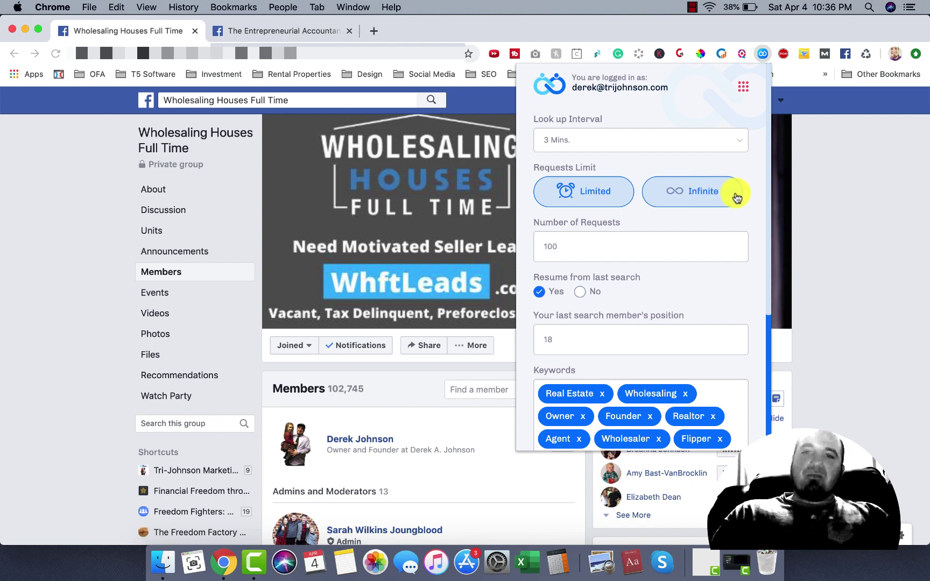
pyautogui.click(714, 138)
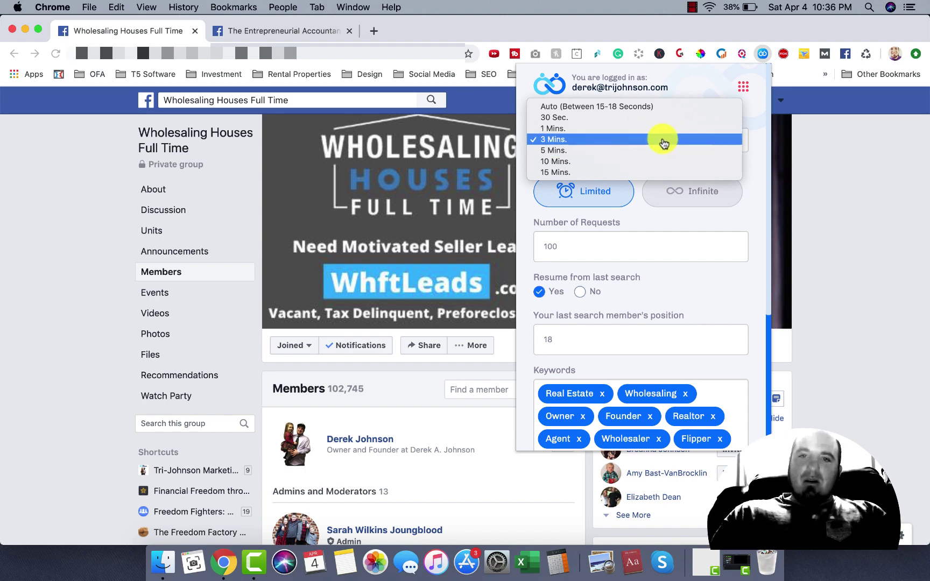
pyautogui.click(662, 142)
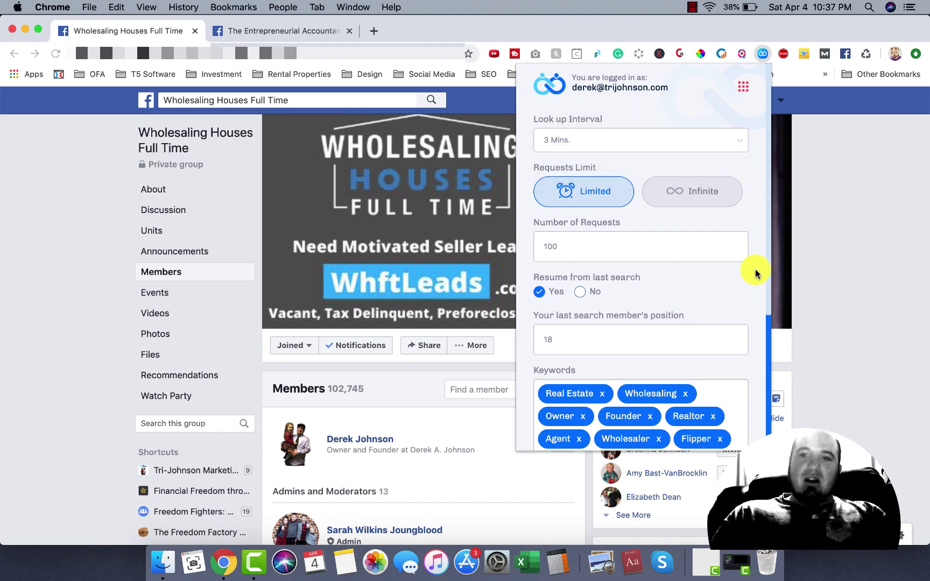
pyautogui.scroll(-5, 767, 339)
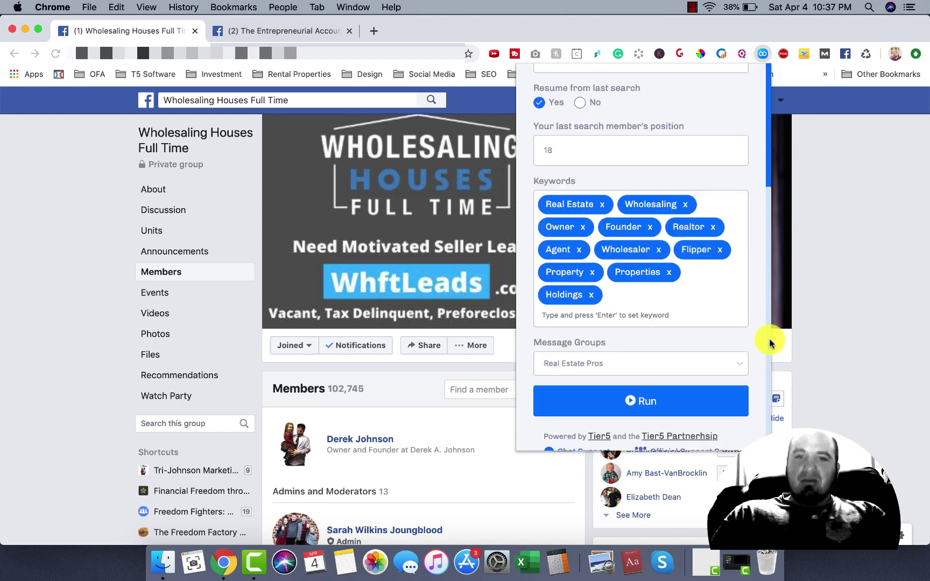
pyautogui.scroll(5, 767, 243)
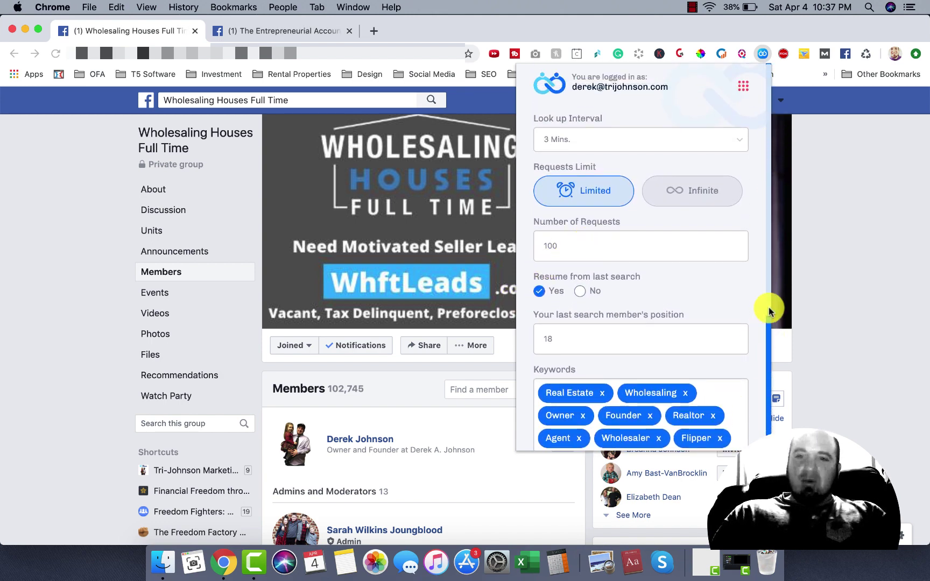
pyautogui.scroll(-1, 770, 316)
pyautogui.moveTo(769, 316)
pyautogui.mouseDown()
pyautogui.moveTo(773, 428)
pyautogui.moveTo(784, 320)
pyautogui.mouseUp()
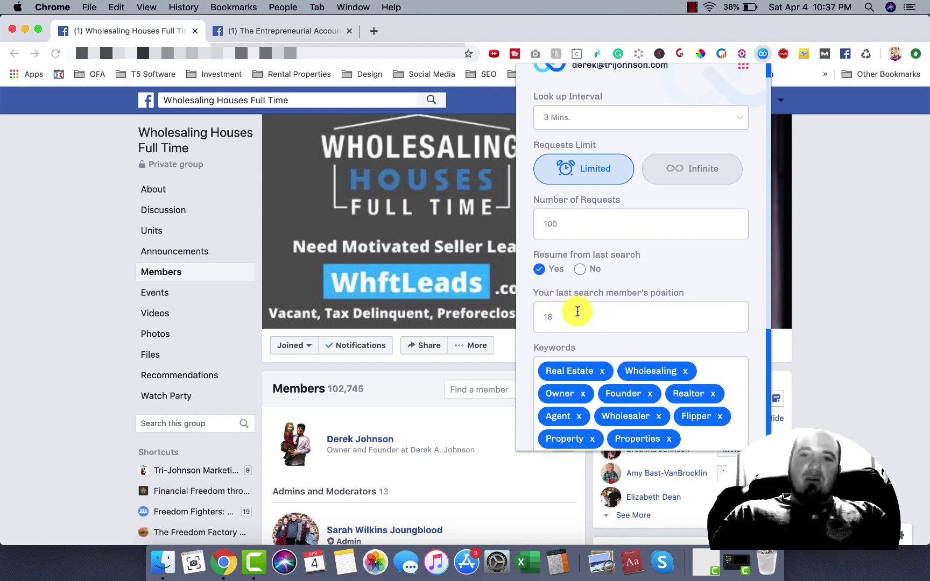
# - Choose Real Estate Pros as the message group for the requests
pyautogui.moveTo(769, 322); pyautogui.dragTo(766, 440)
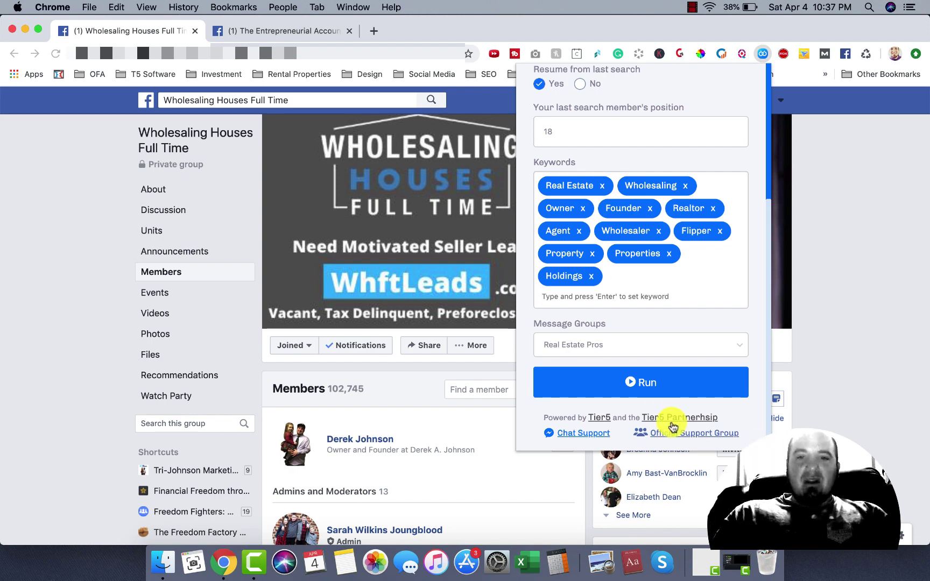
pyautogui.click(646, 347)
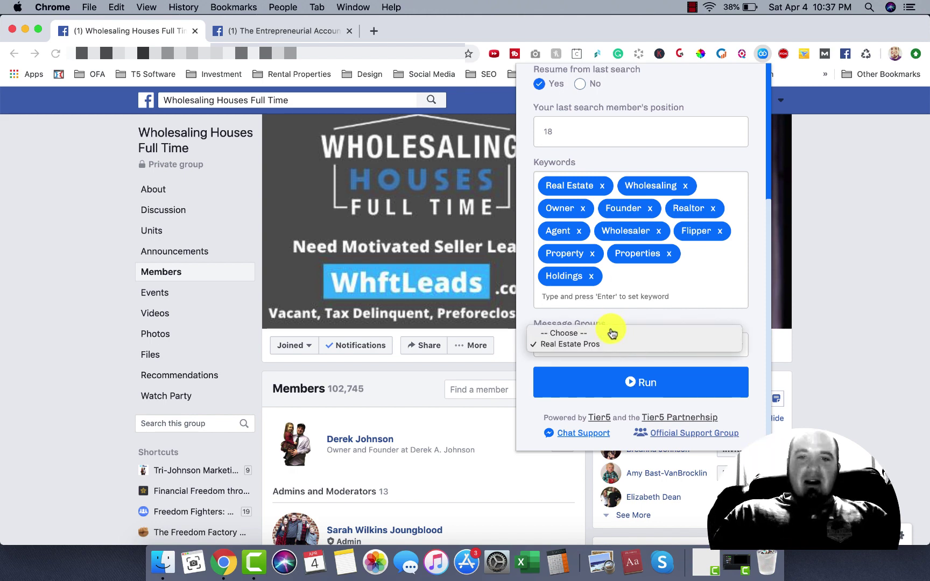
pyautogui.click(603, 345)
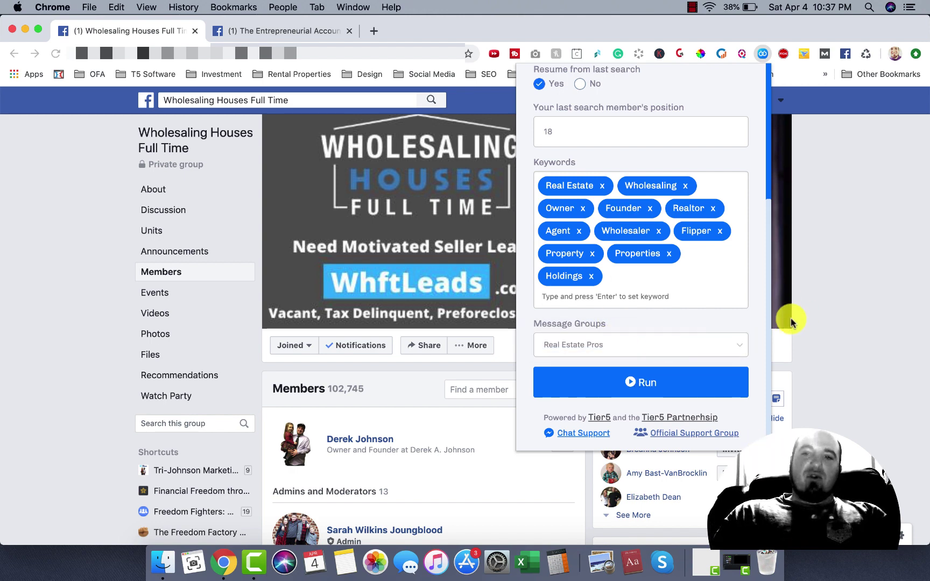
# - Run the friend request task on the group's members and close the extension popup
pyautogui.moveTo(768, 311); pyautogui.dragTo(767, 143)
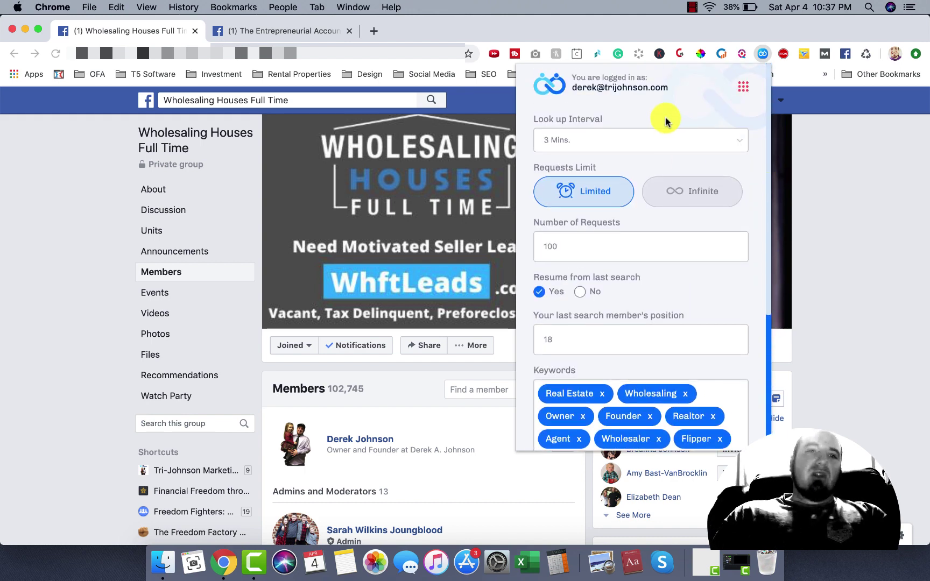
pyautogui.moveTo(768, 245); pyautogui.dragTo(765, 188)
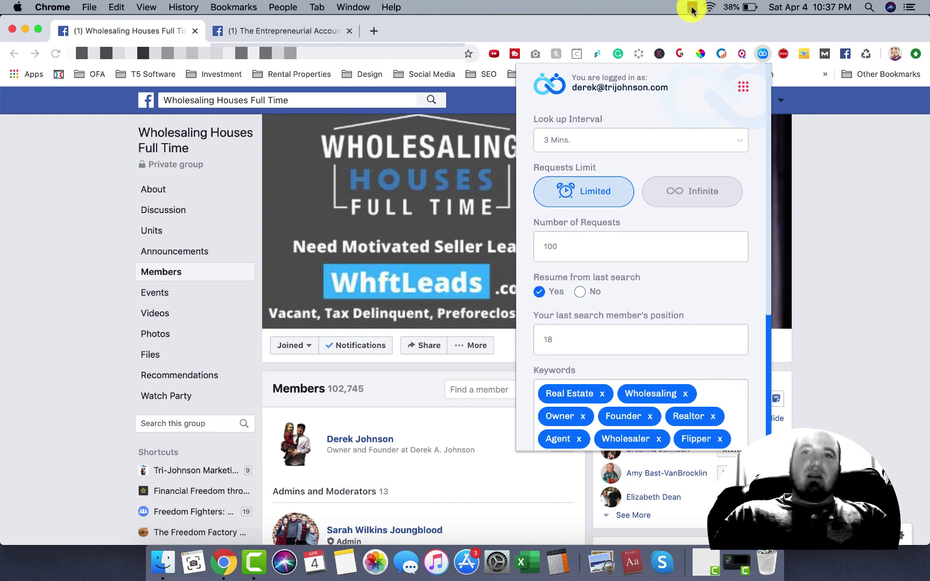
pyautogui.scroll(-4, 768, 384)
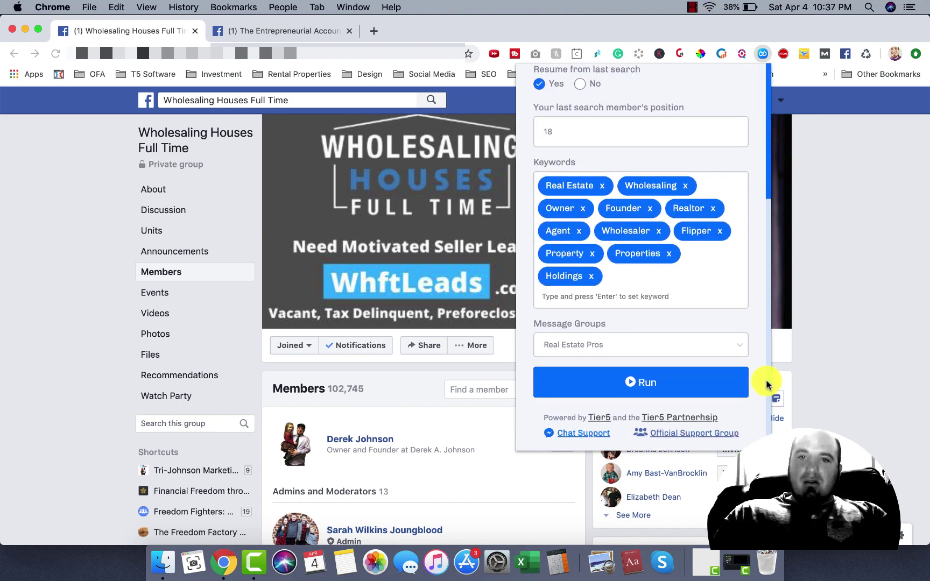
pyautogui.click(655, 378)
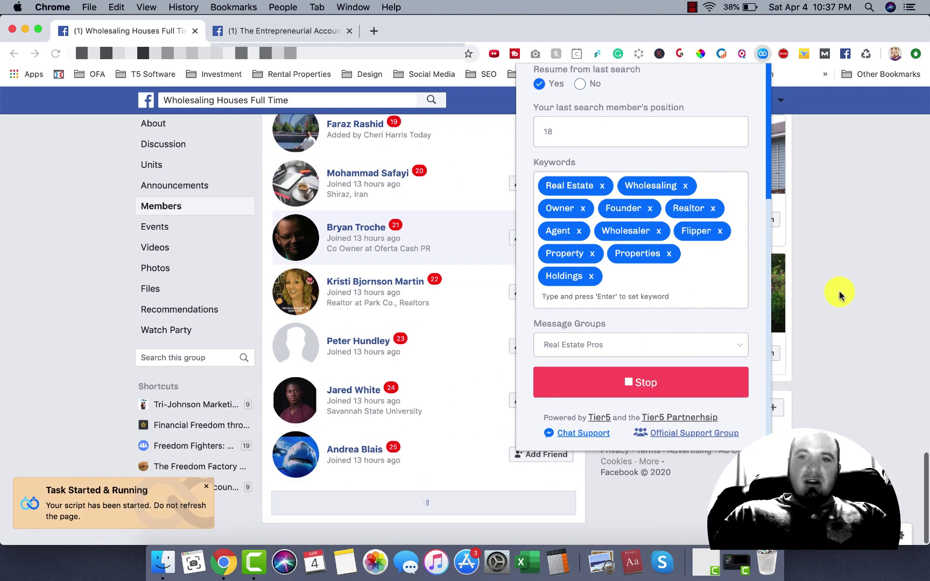
pyautogui.click(840, 296)
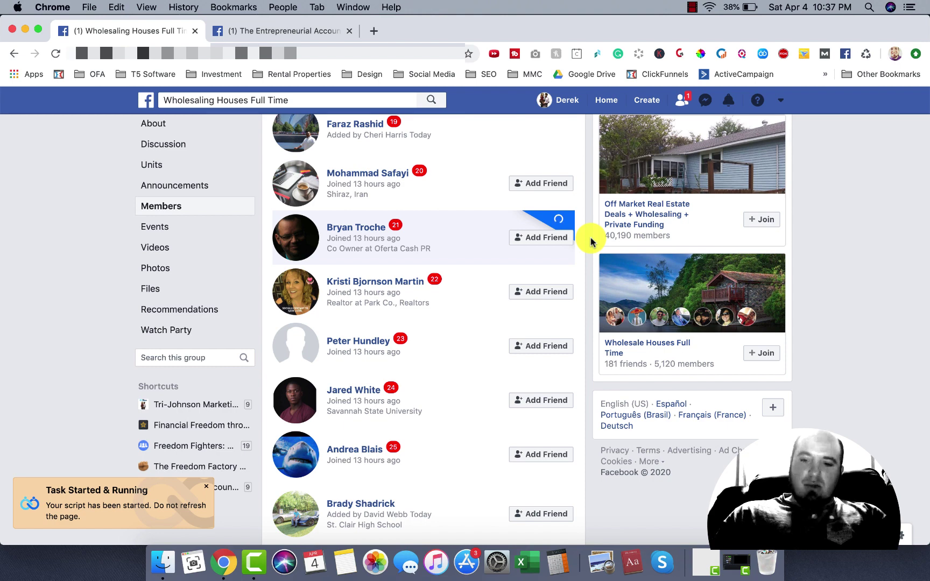
# - Examine the numbered members in the list and the job title of the member being processed
pyautogui.scroll(5, 590, 242)
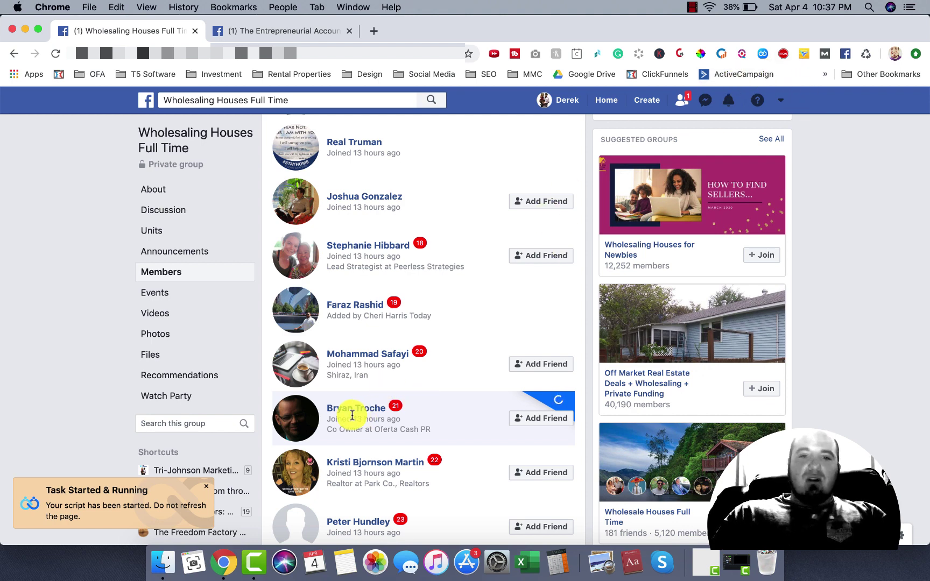
pyautogui.moveTo(364, 429); pyautogui.dragTo(339, 429)
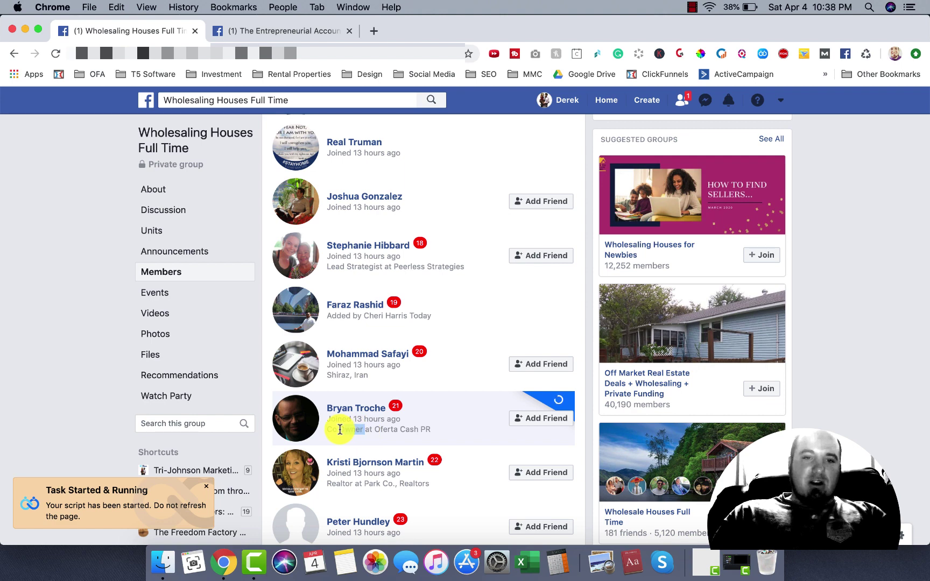
pyautogui.click(440, 421)
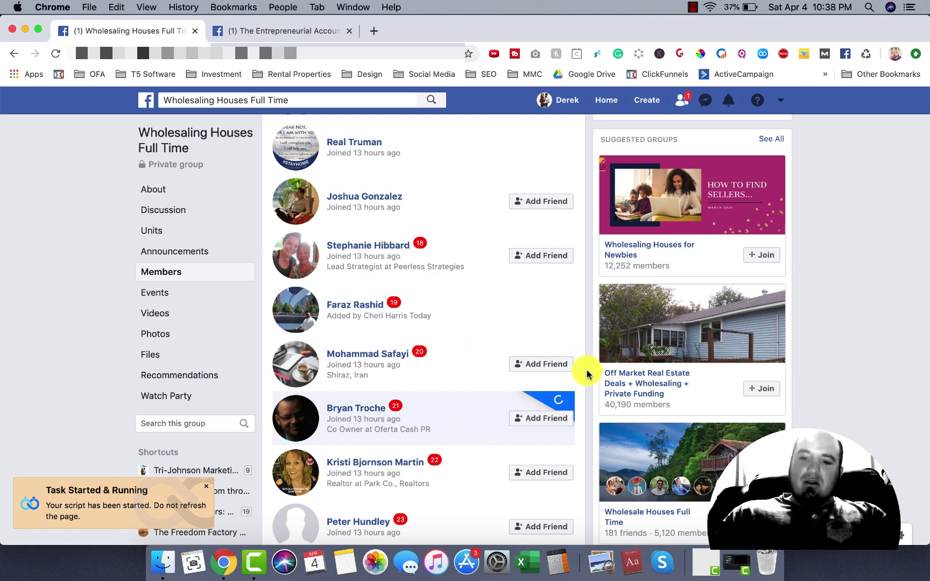
pyautogui.scroll(-4, 586, 374)
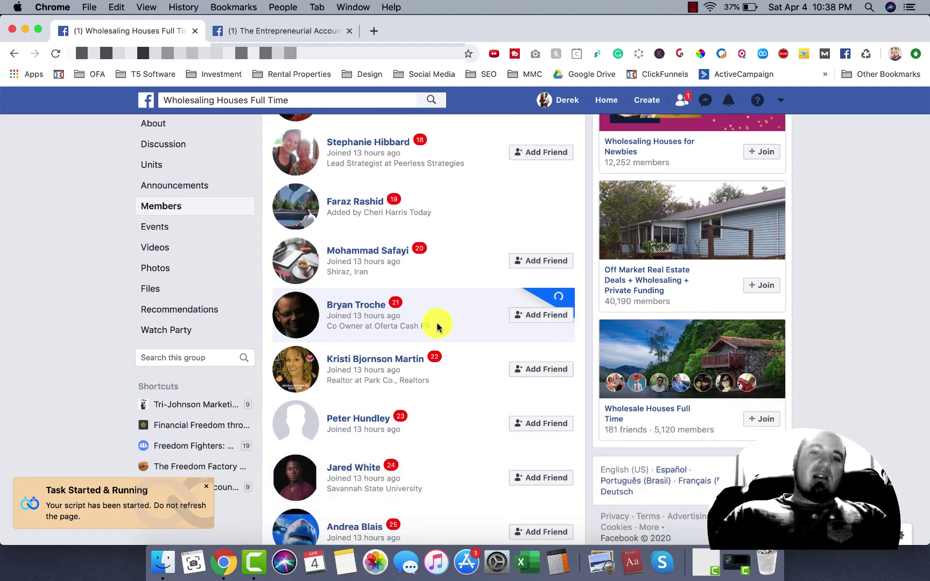
# - Review the running task's interval, requests limit, resume position, keywords and message group in Friend Connector, and close its popup
pyautogui.click(763, 53)
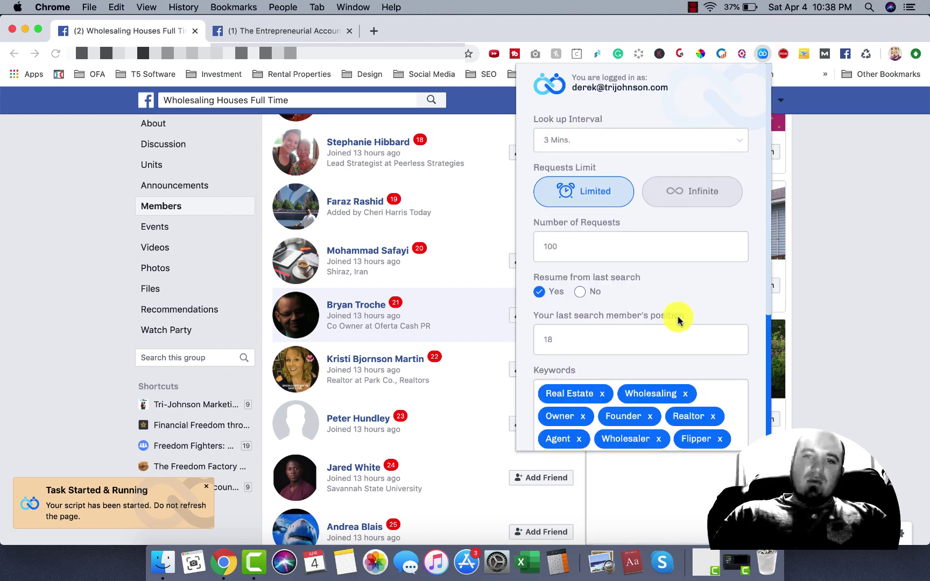
pyautogui.moveTo(767, 292); pyautogui.dragTo(767, 433)
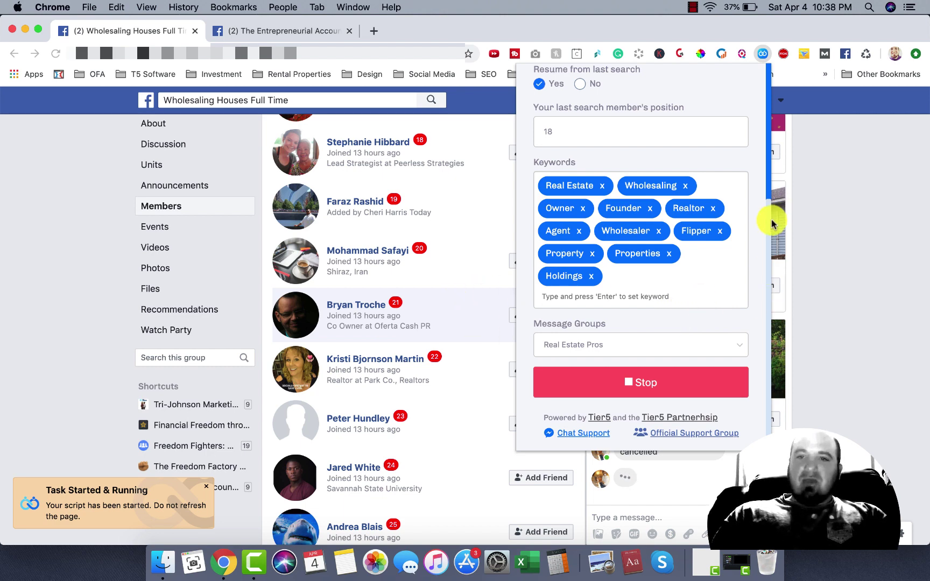
pyautogui.moveTo(769, 216); pyautogui.dragTo(763, 79)
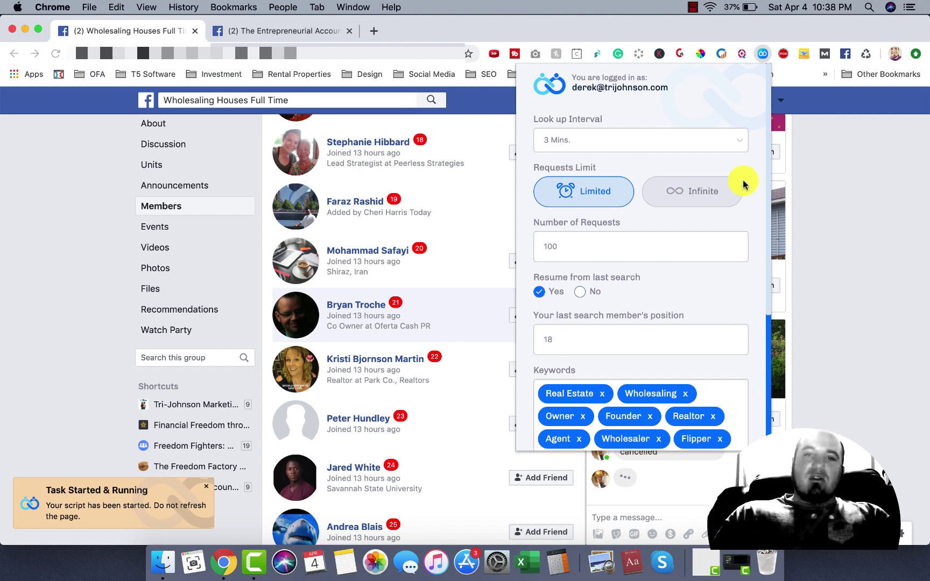
pyautogui.click(785, 300)
pyautogui.click(768, 334)
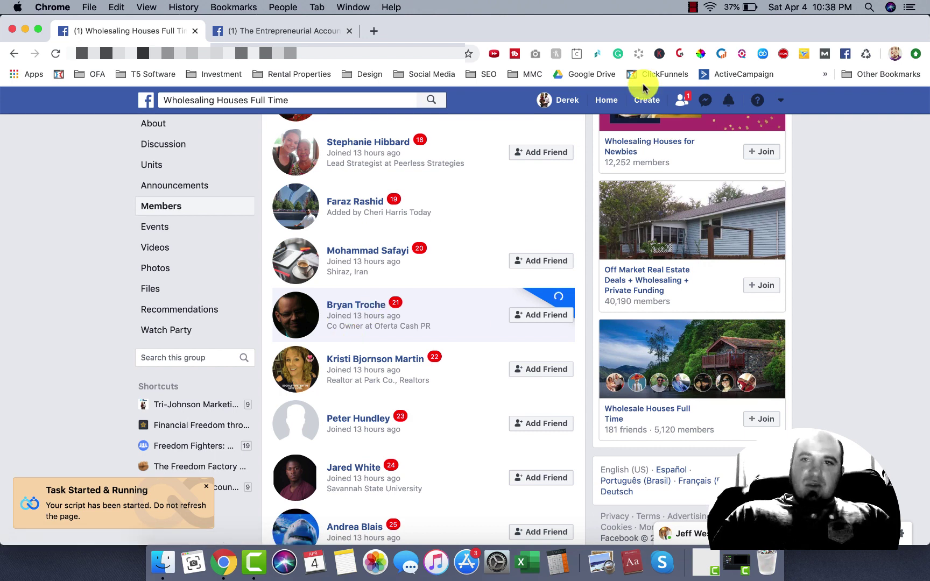
# - Switch to The Entrepreneurial Accountants group and look over the admins and members on its members page
pyautogui.click(295, 37)
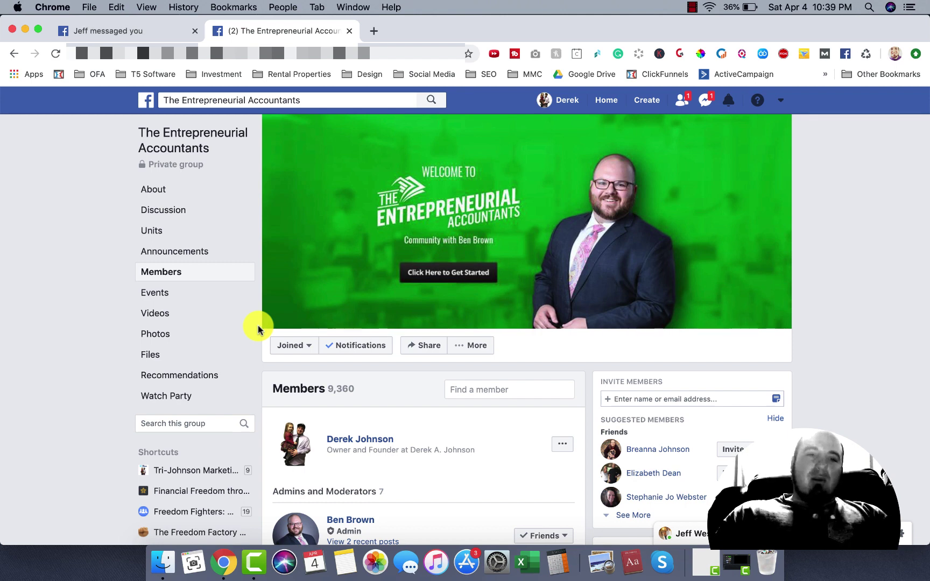
pyautogui.scroll(-1, 258, 329)
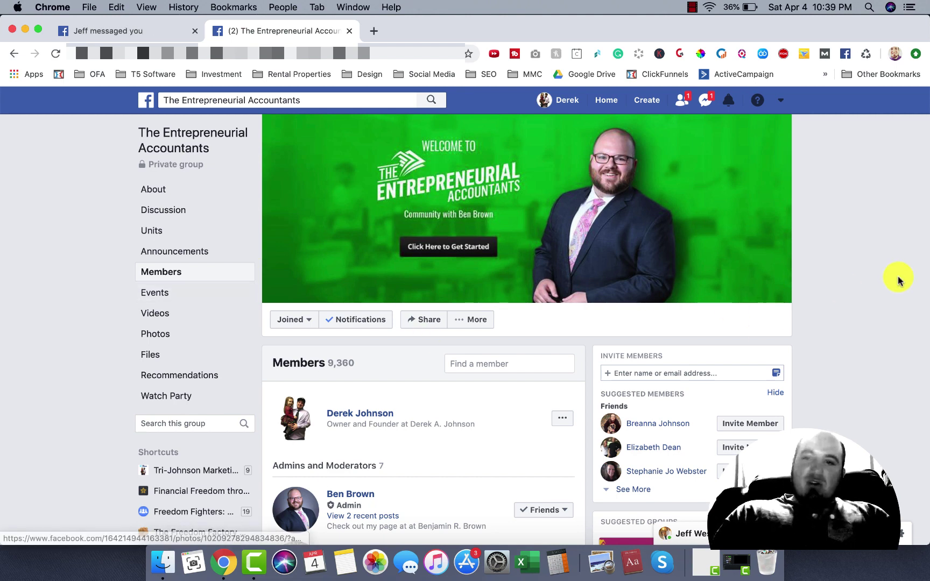
pyautogui.scroll(-5, 859, 306)
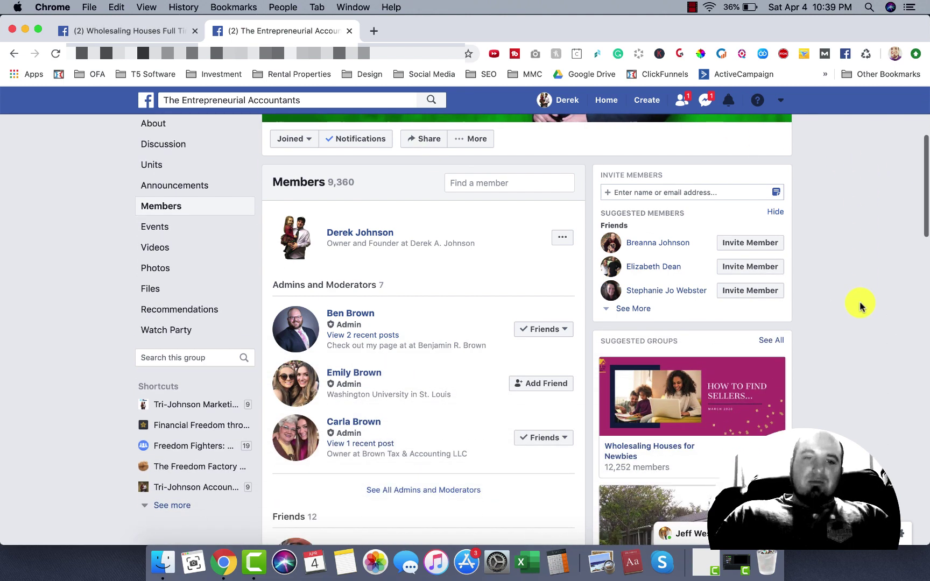
pyautogui.scroll(2, 860, 306)
pyautogui.scroll(3, 859, 307)
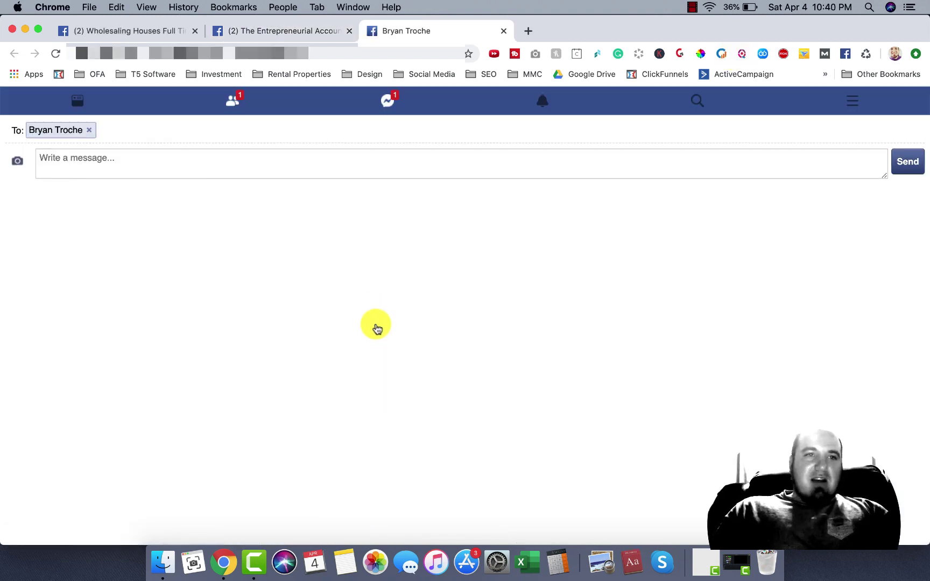
# - Send the matched member a message thanking them for connecting and offering a demo of the lead follow-up software, and close the message page
pyautogui.write('Hey Bryan, Thanks for connecting. I saw you were into real estate and thought I’d reach out. I have software that helps you get more leads and follow up with them automatically using our Power Dialer, SMS Autoresponder, Bulk Text, Ringless Voicemail, Outgoing IVRs & Email Campaigns. Let me know if you’d like a demo sometime! Hope to chat soon!')
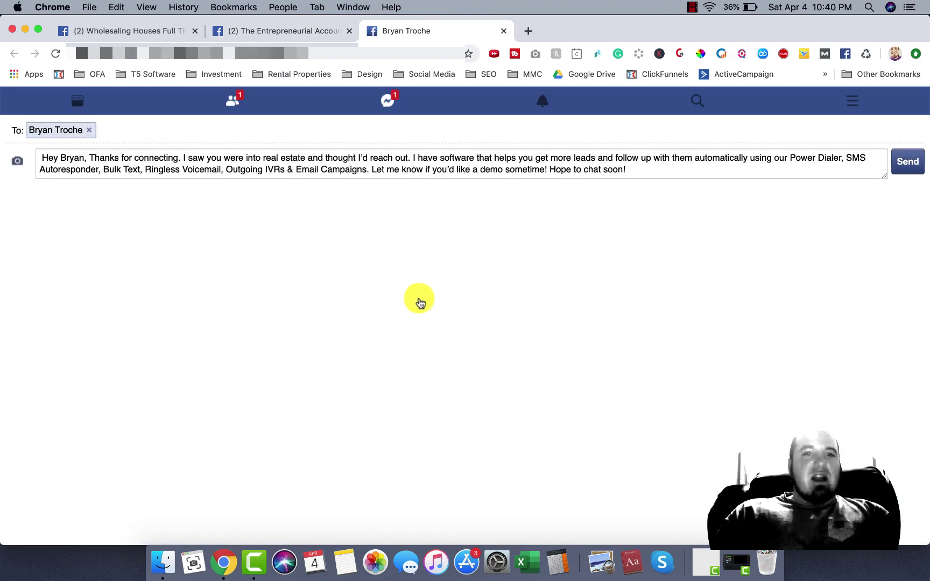
pyautogui.press('Return')
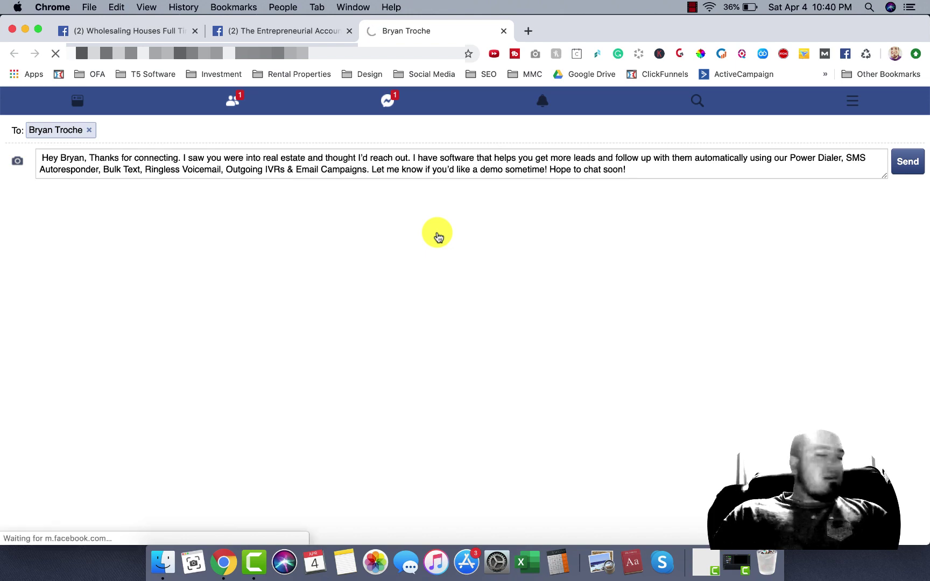
pyautogui.press('super+w')
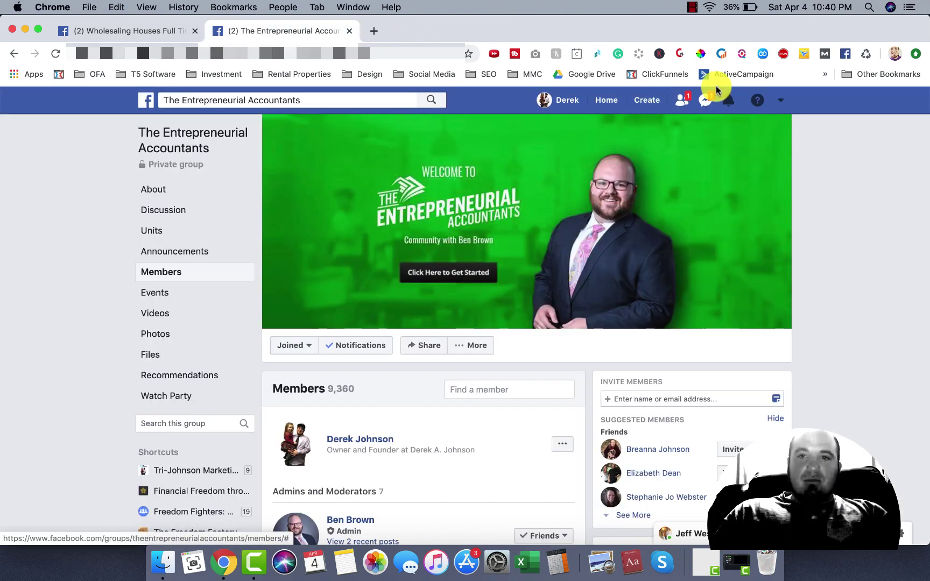
# - Read the full outreach message in the most recent Messenger conversation and close the chat
pyautogui.click(706, 101)
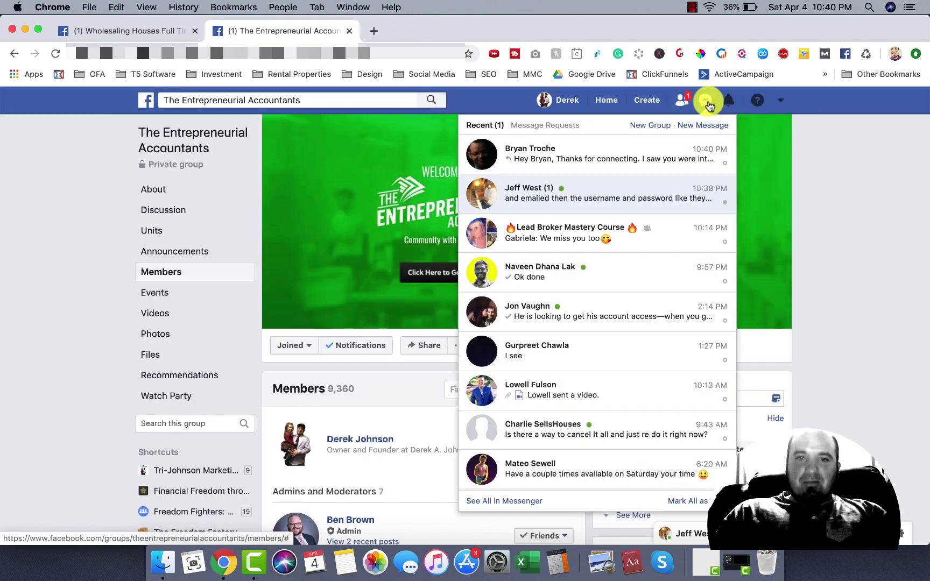
pyautogui.click(602, 155)
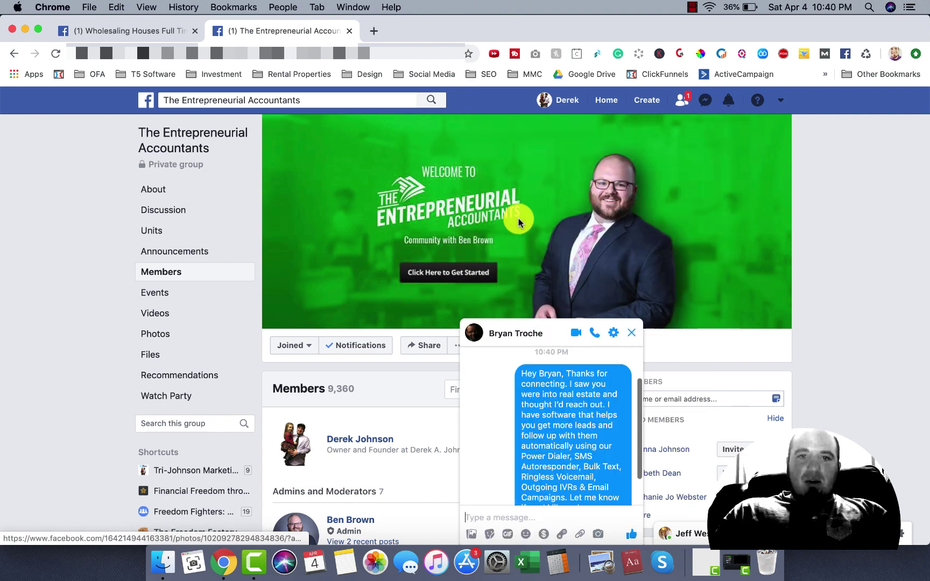
pyautogui.moveTo(637, 394); pyautogui.dragTo(629, 353)
pyautogui.scroll(-10, 631, 350)
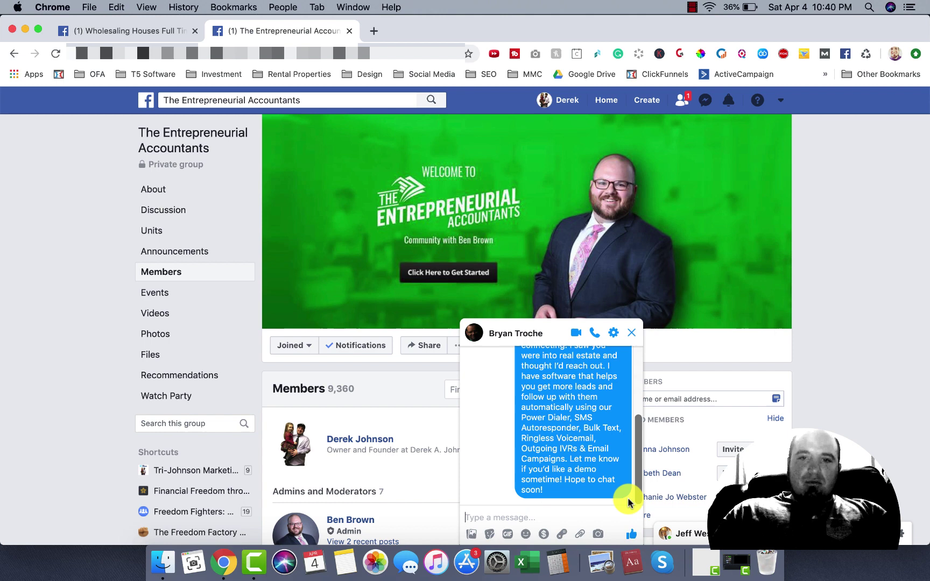
pyautogui.click(634, 331)
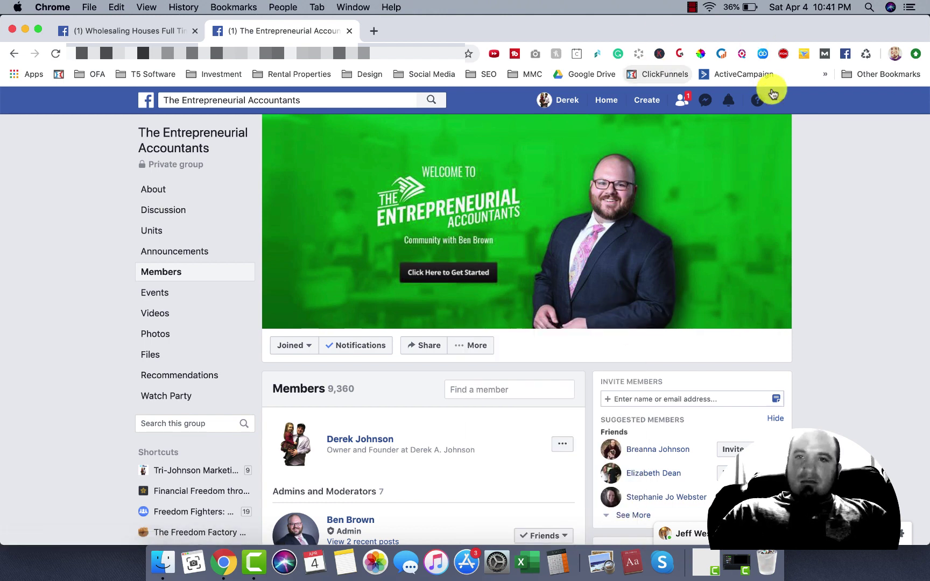
# - Create a new message segment in Friend Connector titled "Accountant Greeting"
pyautogui.click(763, 53)
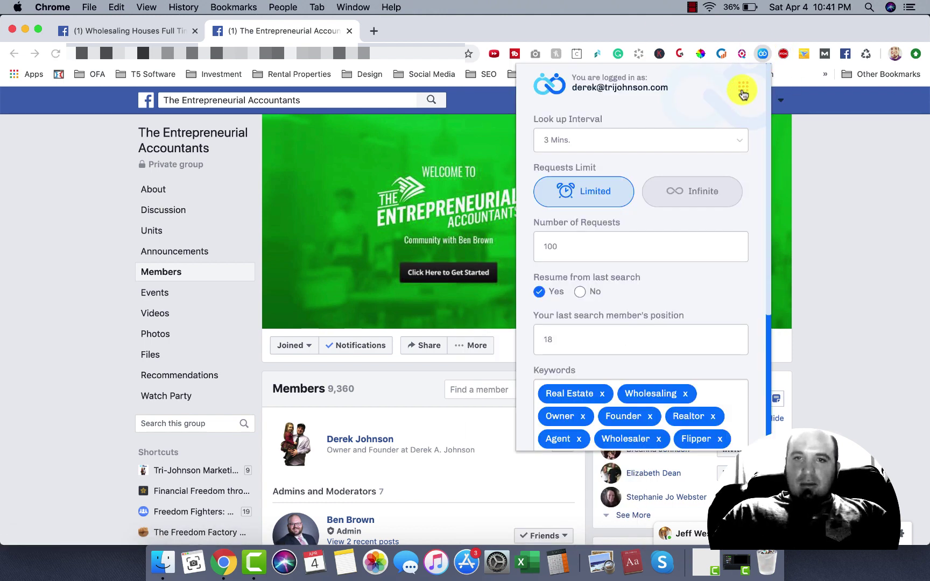
pyautogui.click(743, 90)
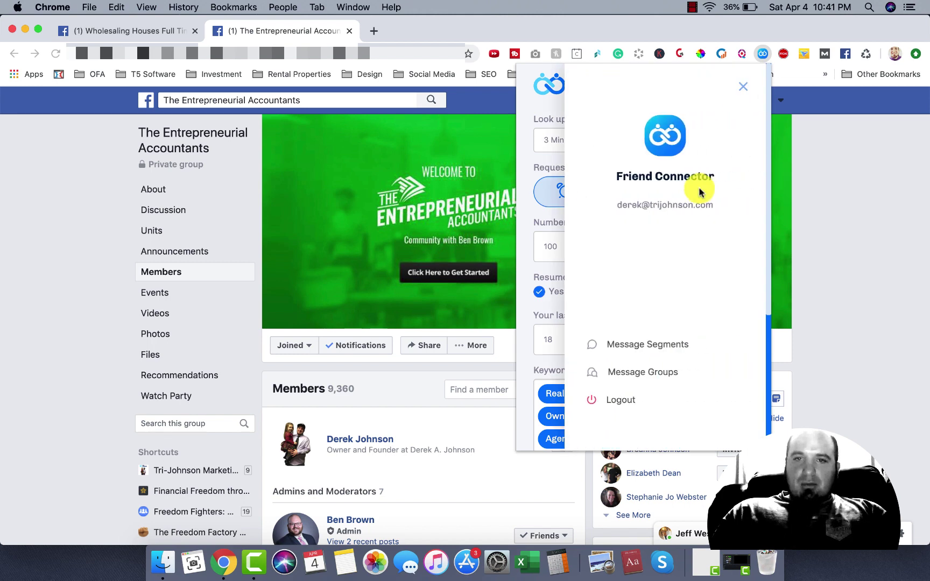
pyautogui.click(670, 340)
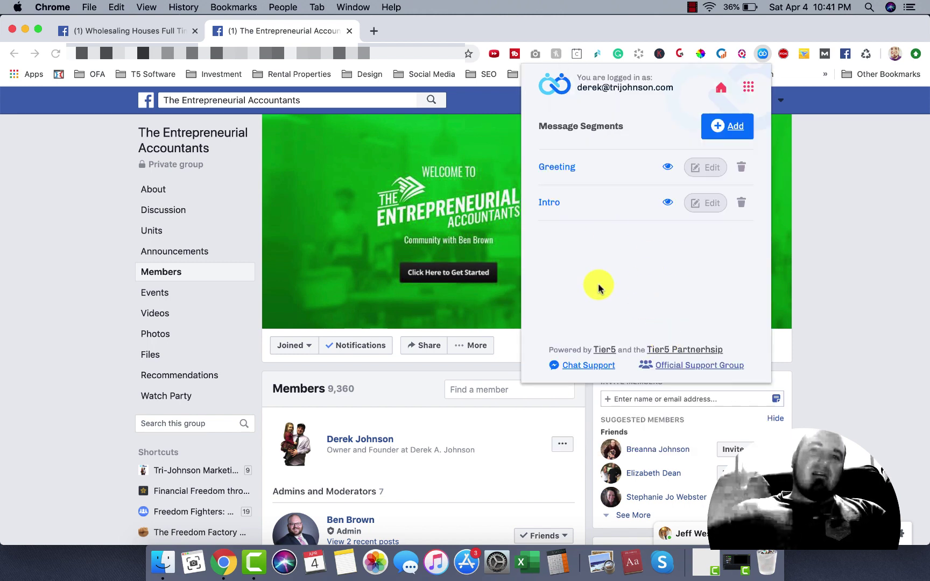
pyautogui.click(727, 128)
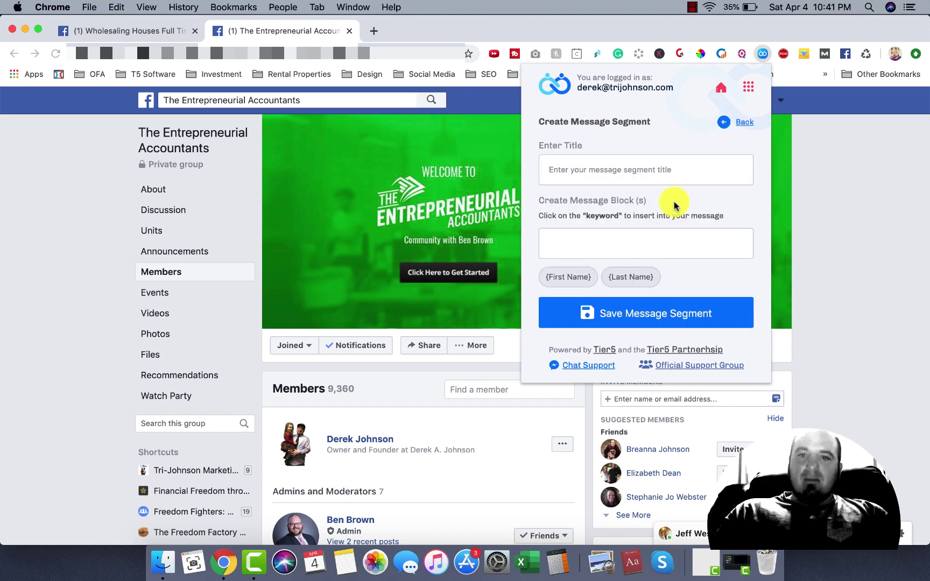
pyautogui.click(608, 167)
pyautogui.write('Accountant Greeting')
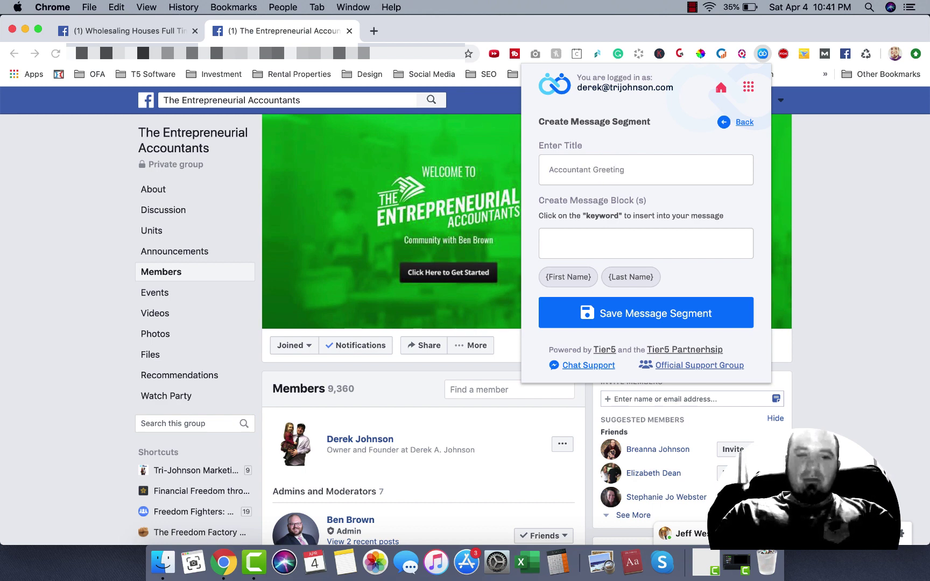
# - Add the message block "Hey {First_Name}!" to the segment, using the first name keyword
pyautogui.click(601, 243)
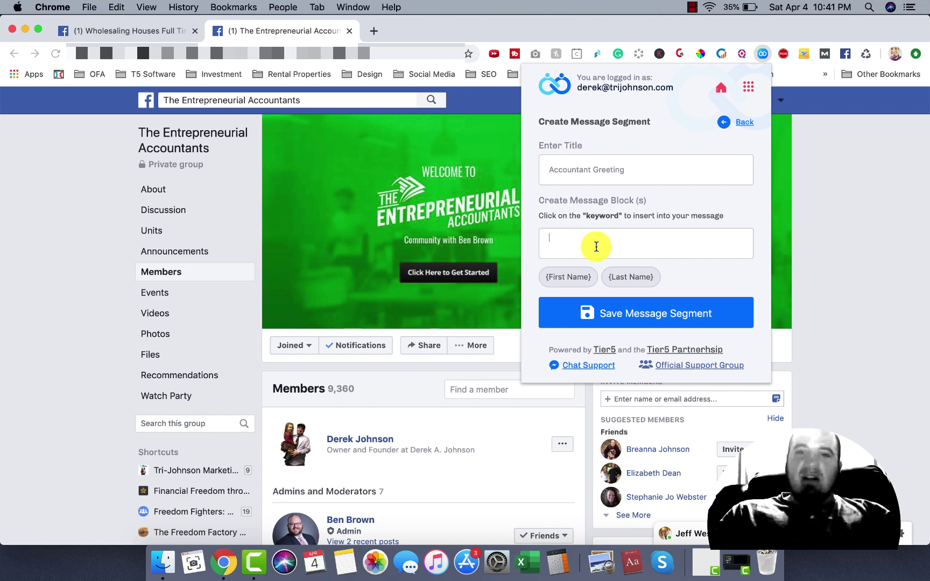
pyautogui.write('Hey')
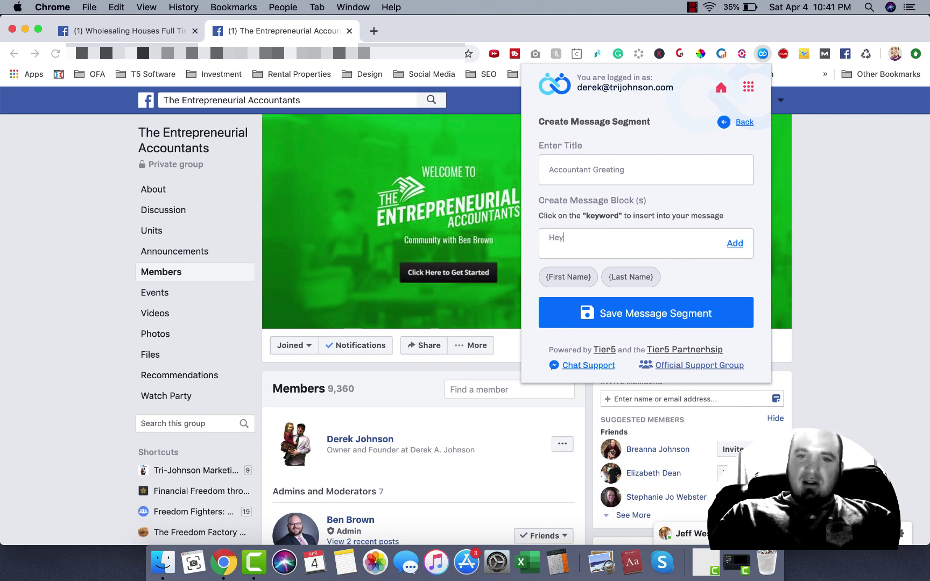
pyautogui.click(567, 276)
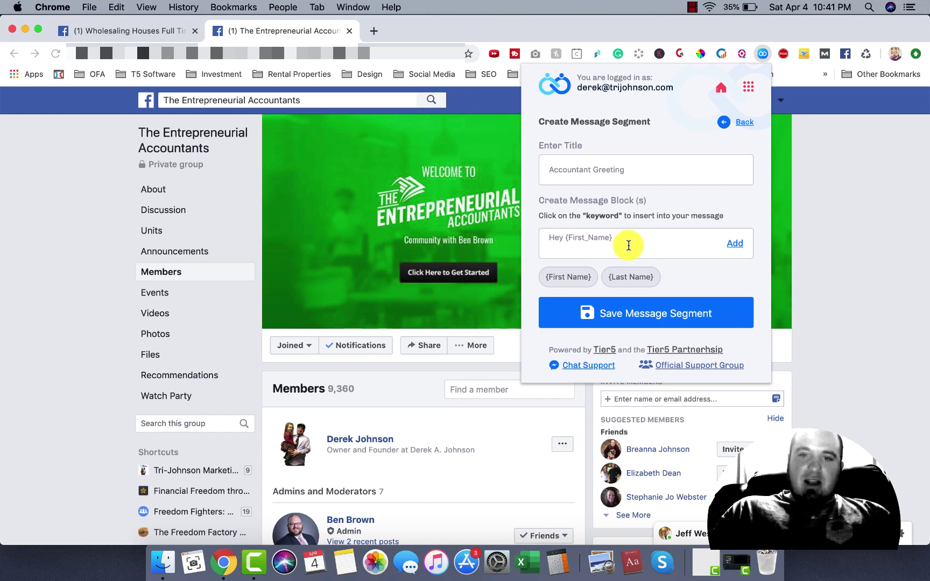
pyautogui.write('!')
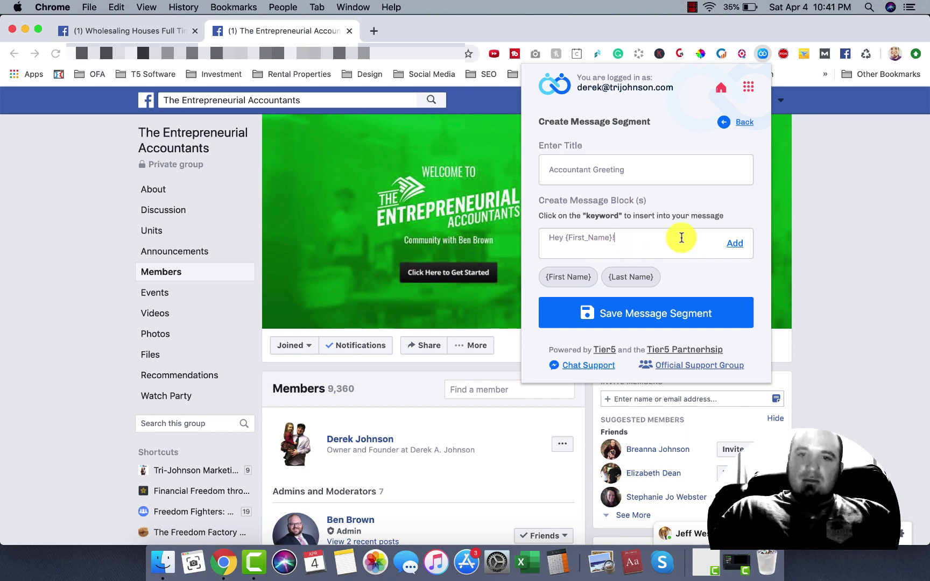
pyautogui.click(734, 243)
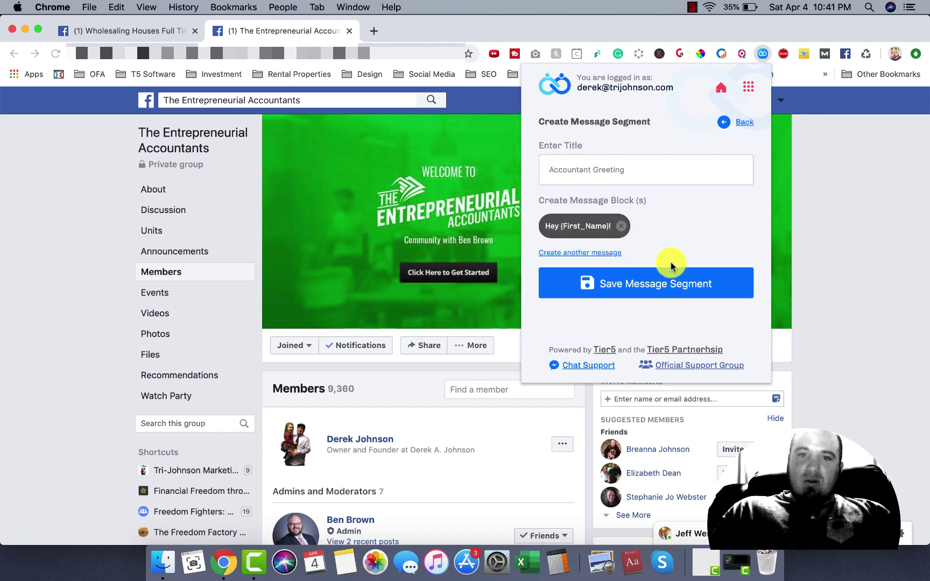
# - Add a second message block reading "What's Up {First_Name}!" to the segment
pyautogui.click(599, 253)
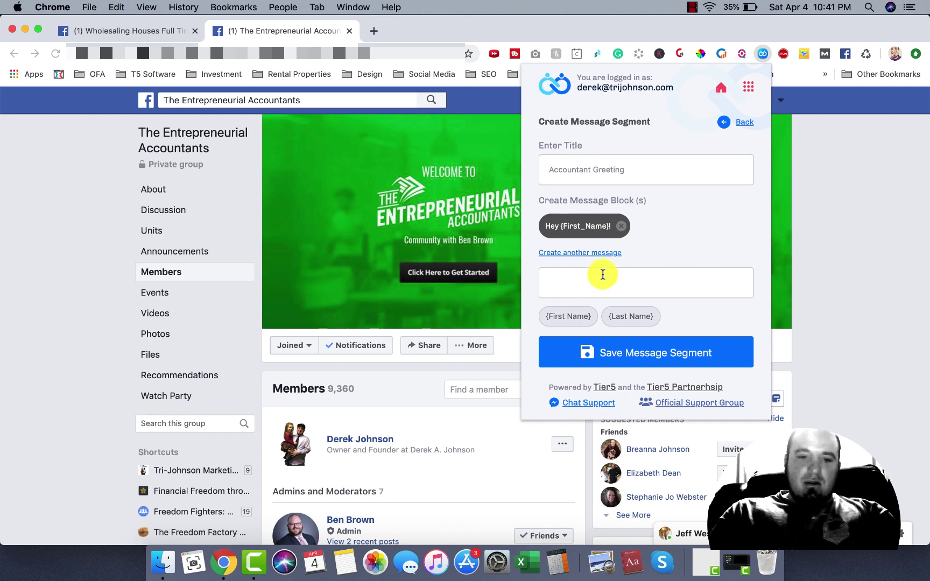
pyautogui.write("What's")
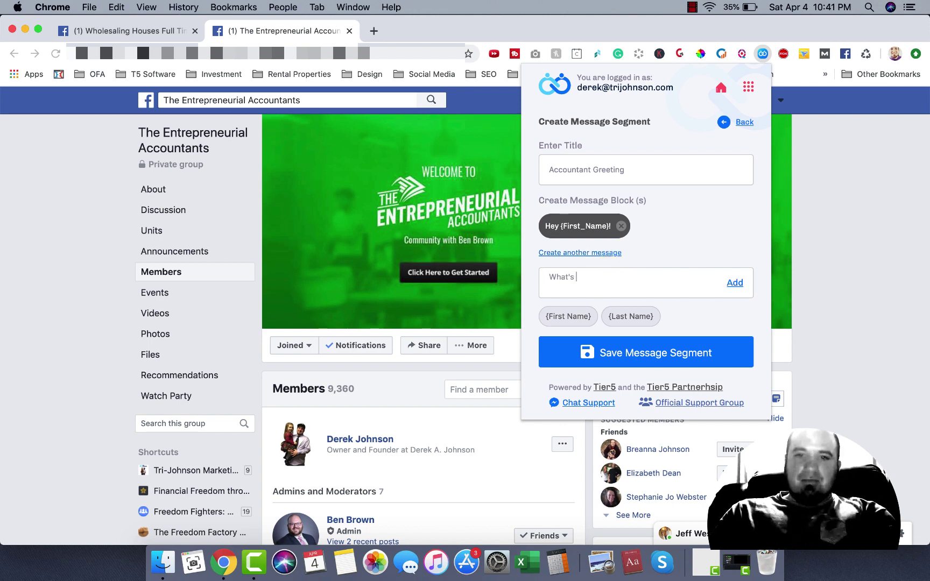
pyautogui.write(' Up')
pyautogui.click(569, 316)
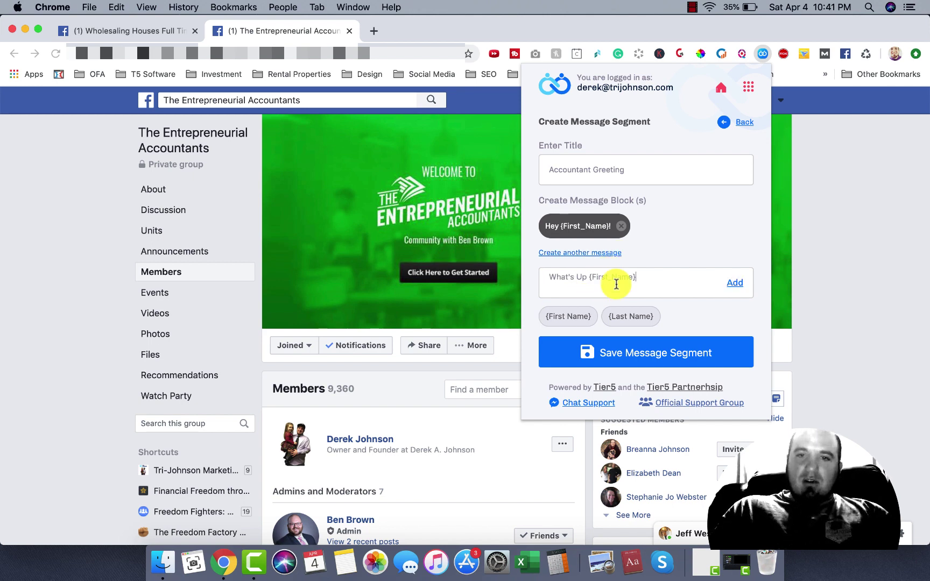
pyautogui.write('!')
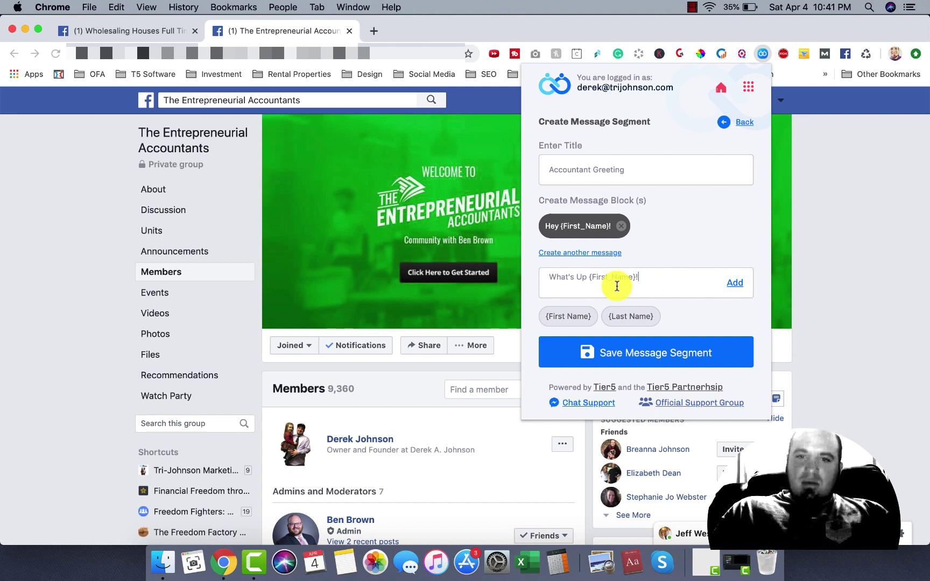
pyautogui.click(734, 283)
# - Add a third message block reading "How's It Going {First_Name}?" and save the message segment
pyautogui.click(599, 281)
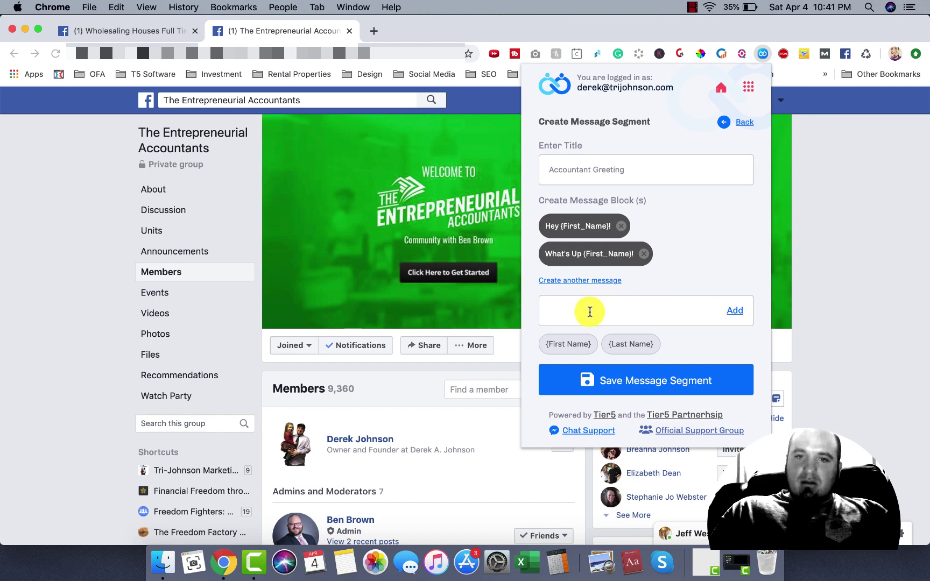
pyautogui.write('How')
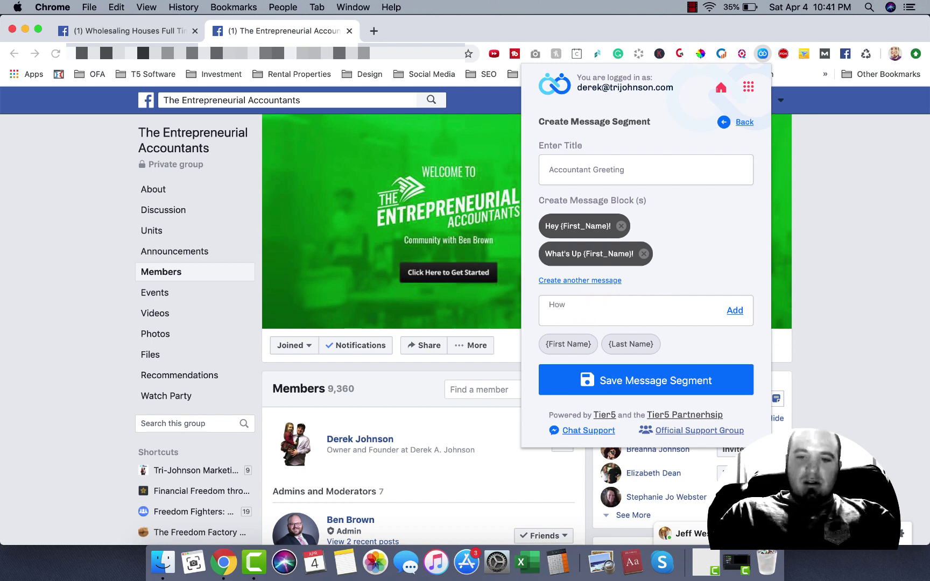
pyautogui.write("'s It Going")
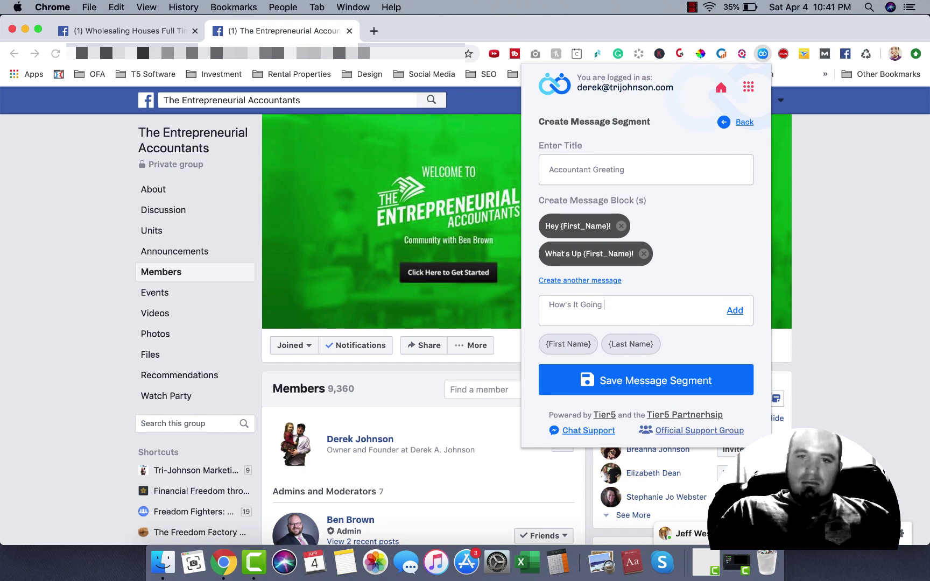
pyautogui.click(560, 347)
pyautogui.write('?')
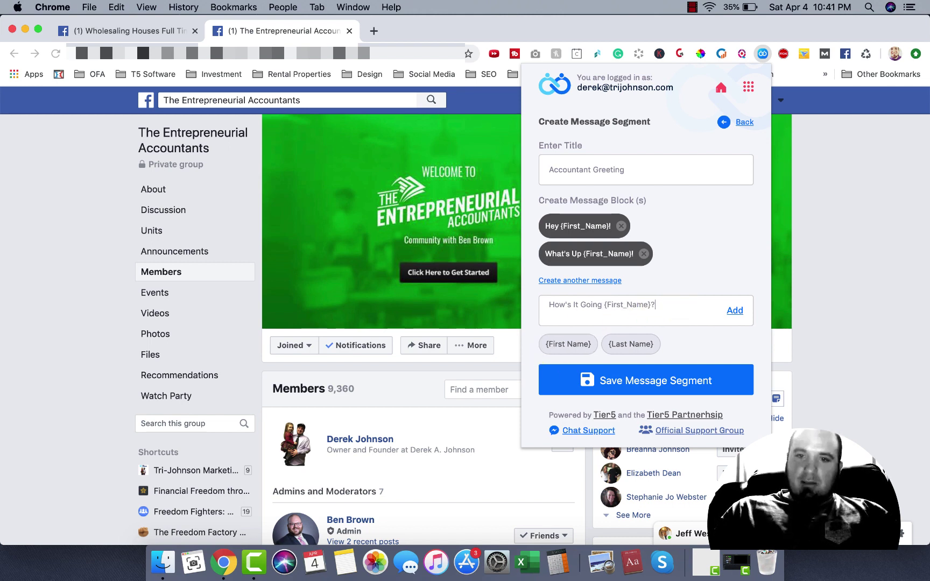
pyautogui.click(735, 310)
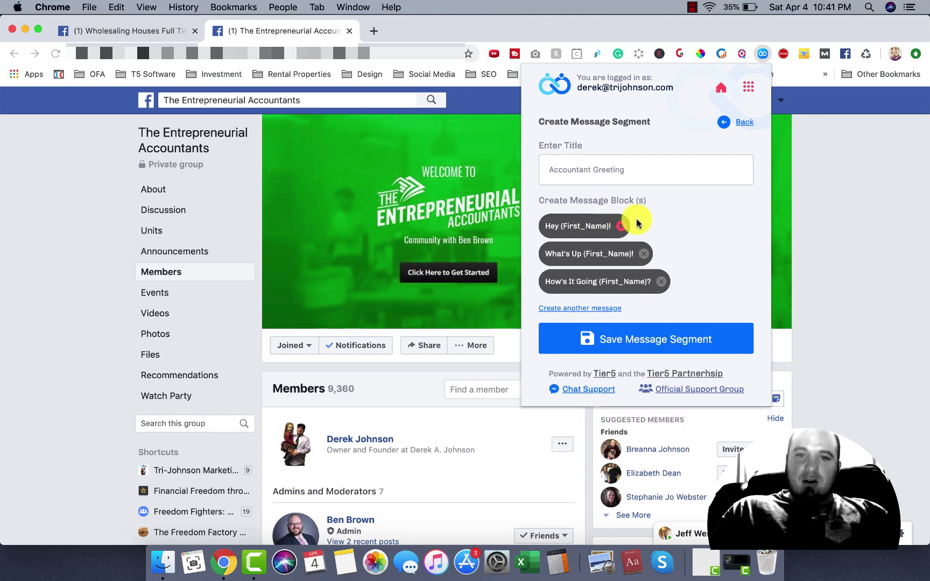
pyautogui.click(649, 337)
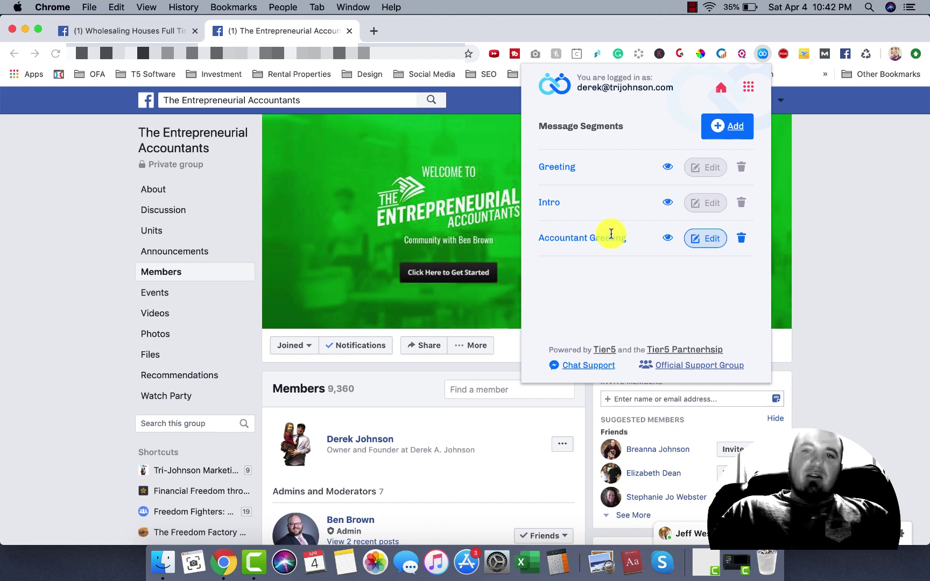
# - Preview the messages stored in the Accountant Greeting, Greeting and Intro segments
pyautogui.click(666, 238)
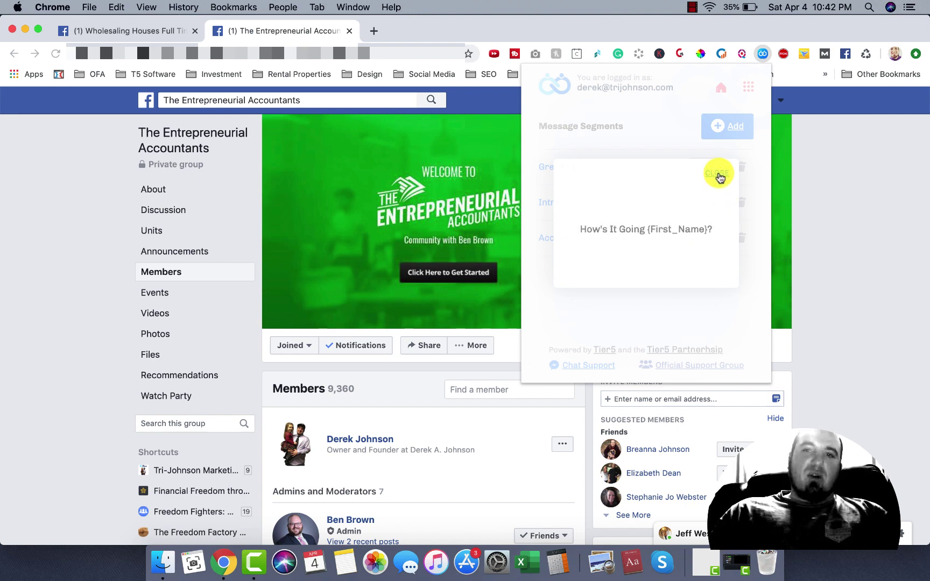
pyautogui.click(718, 174)
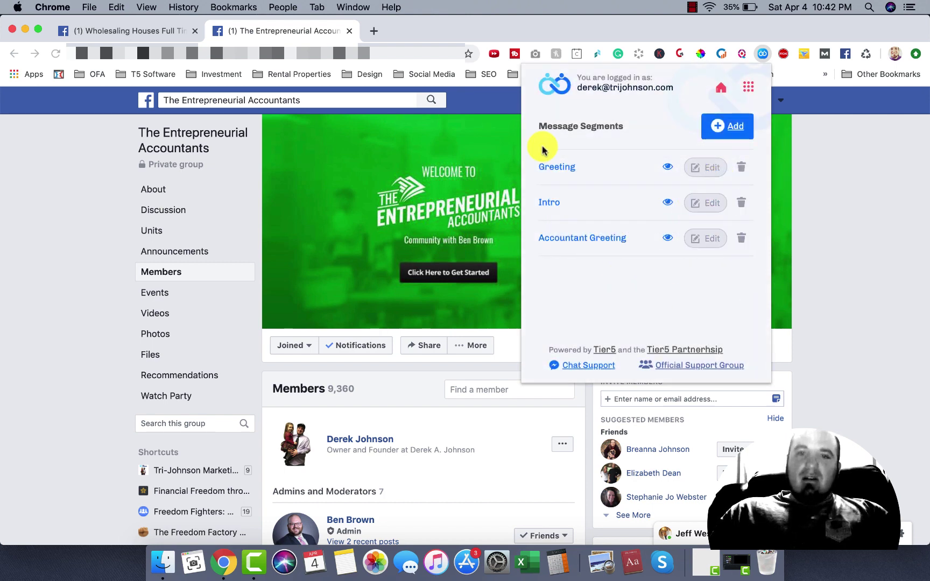
pyautogui.click(666, 167)
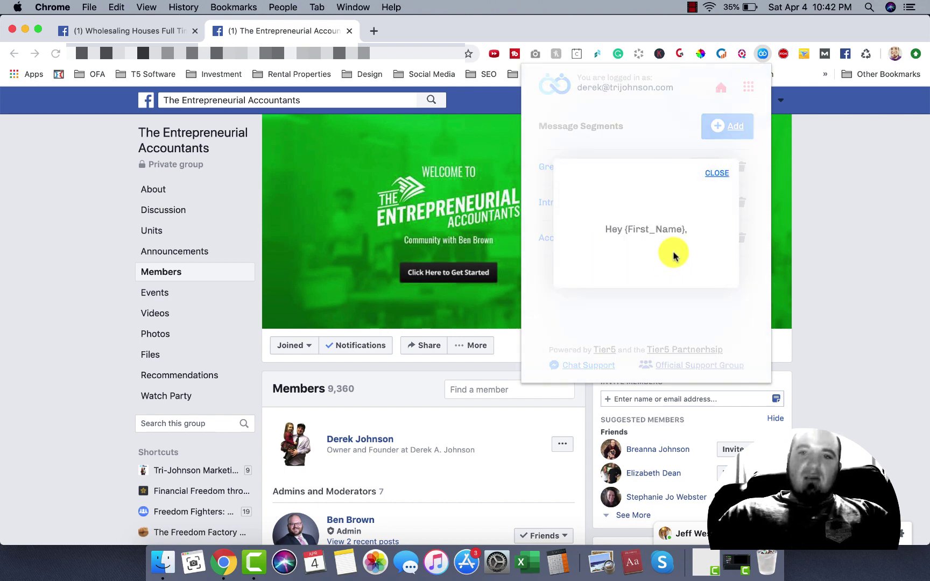
pyautogui.click(717, 173)
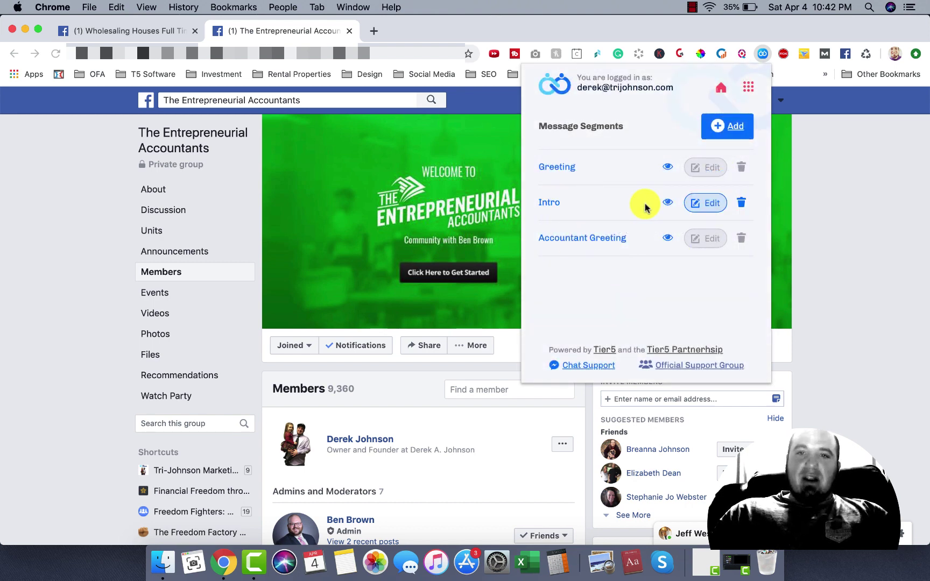
pyautogui.click(668, 203)
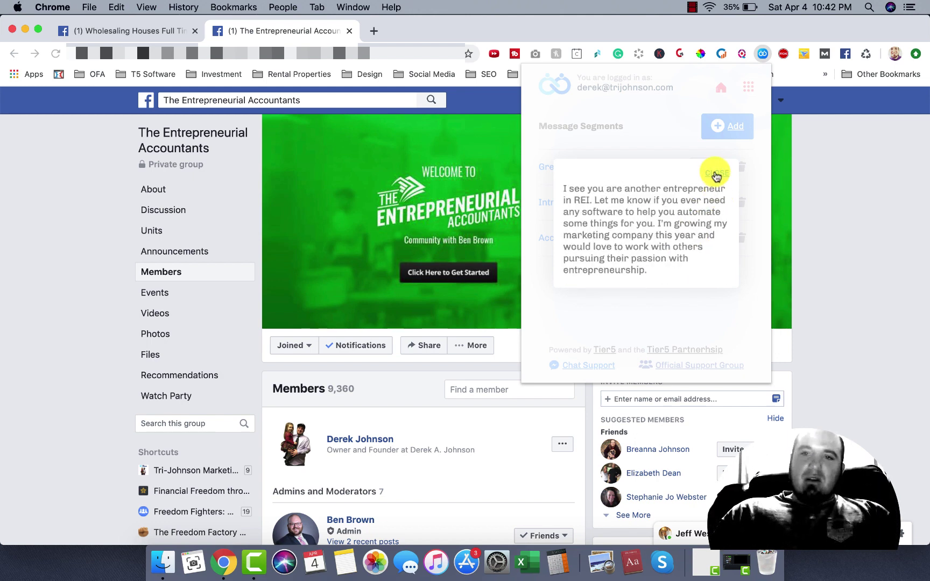
pyautogui.click(715, 173)
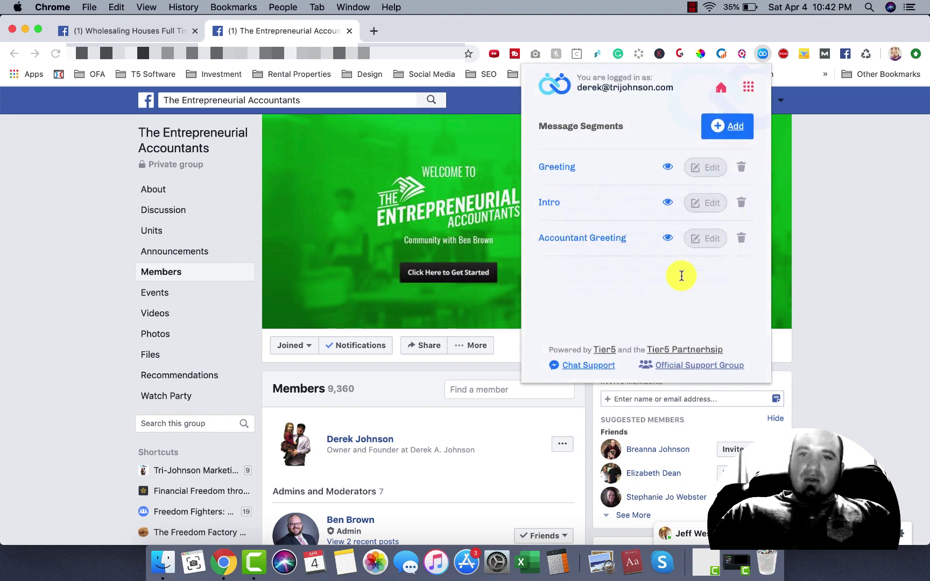
# - Start a new message segment titled "Accountant Message"
pyautogui.click(716, 139)
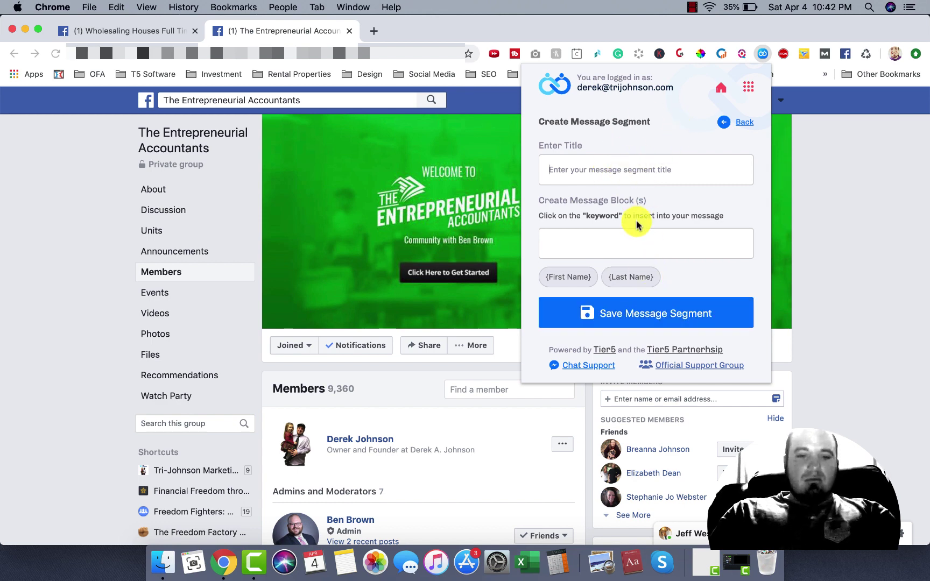
pyautogui.write('Accounta')
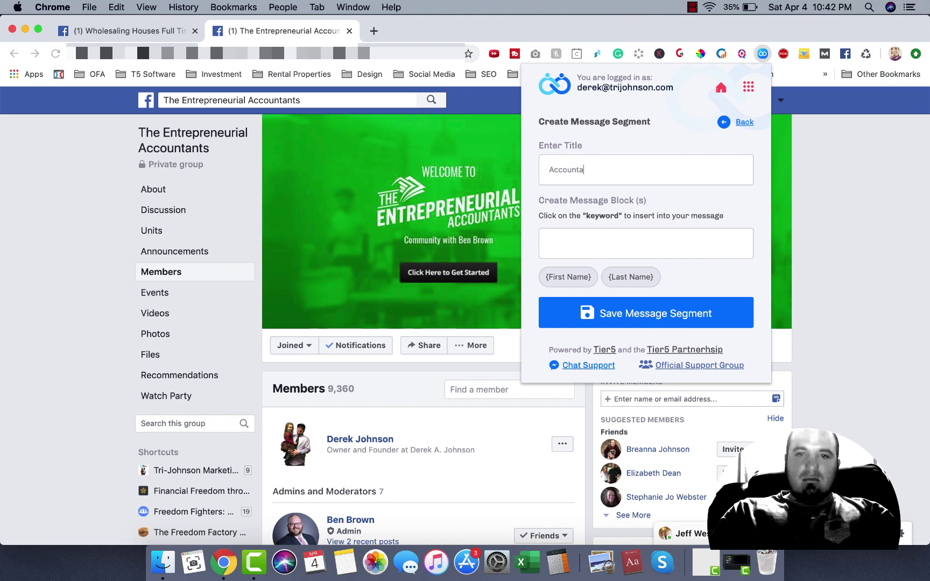
pyautogui.write('nt Messag')
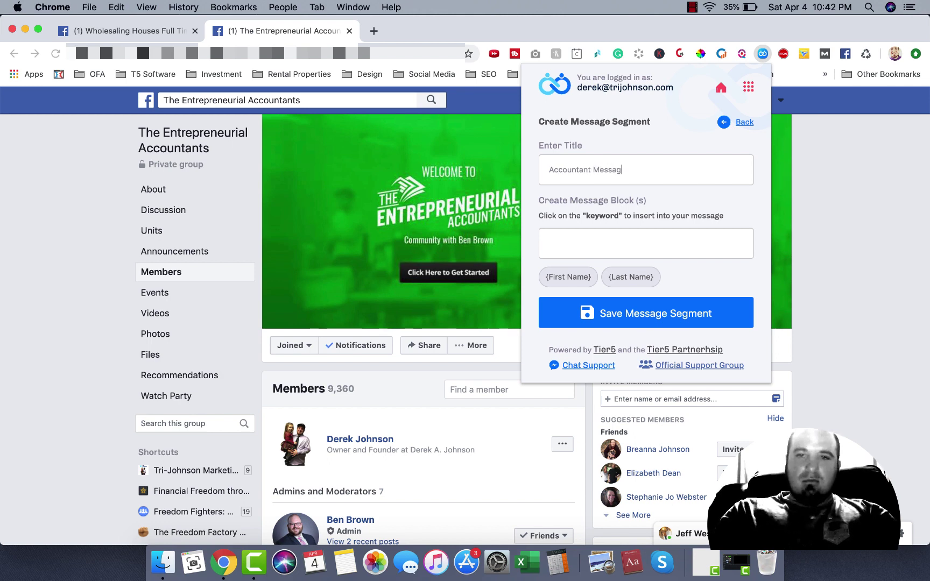
pyautogui.write('e')
# - Begin the segment's message block with "I just wanted to connect with some fellow accountants"
pyautogui.click(641, 241)
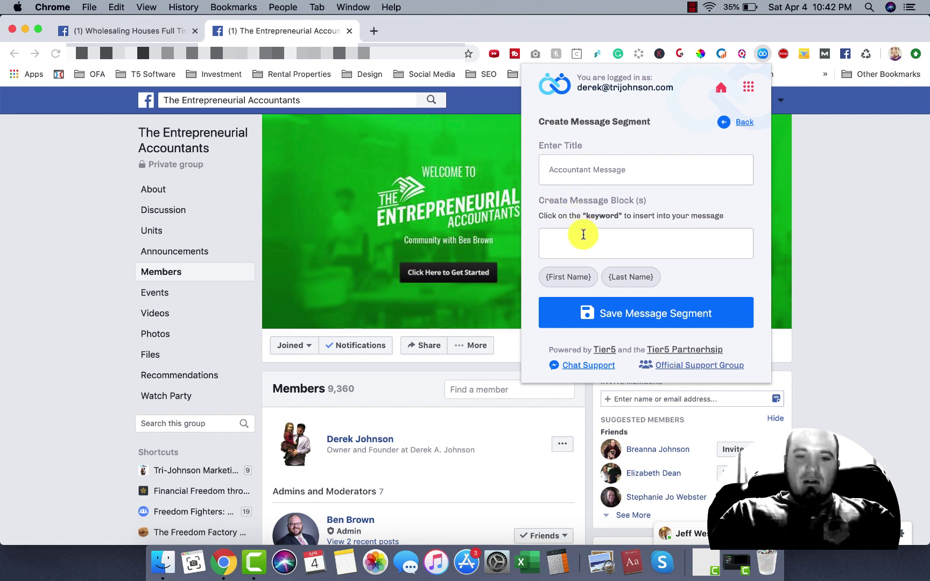
pyautogui.write('I just wa')
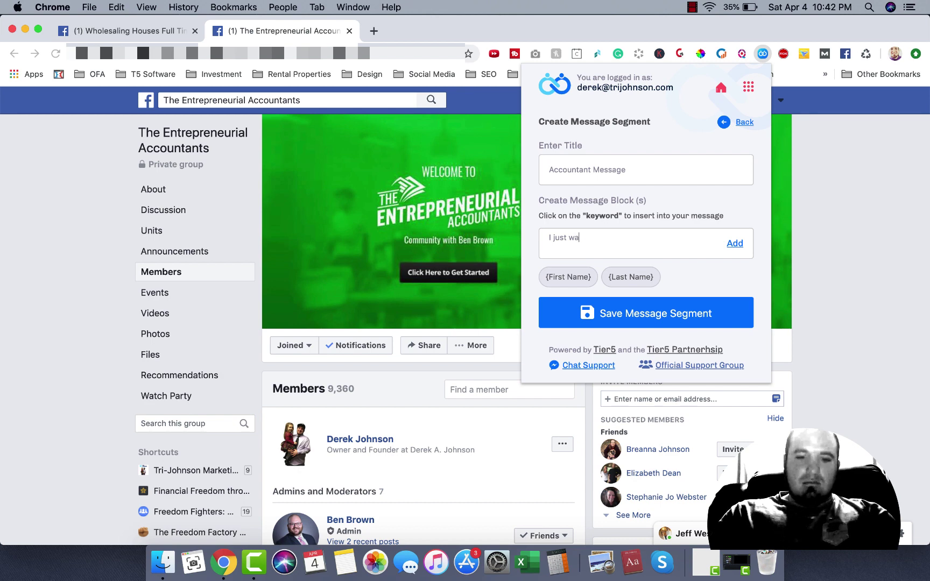
pyautogui.write('nted to connec')
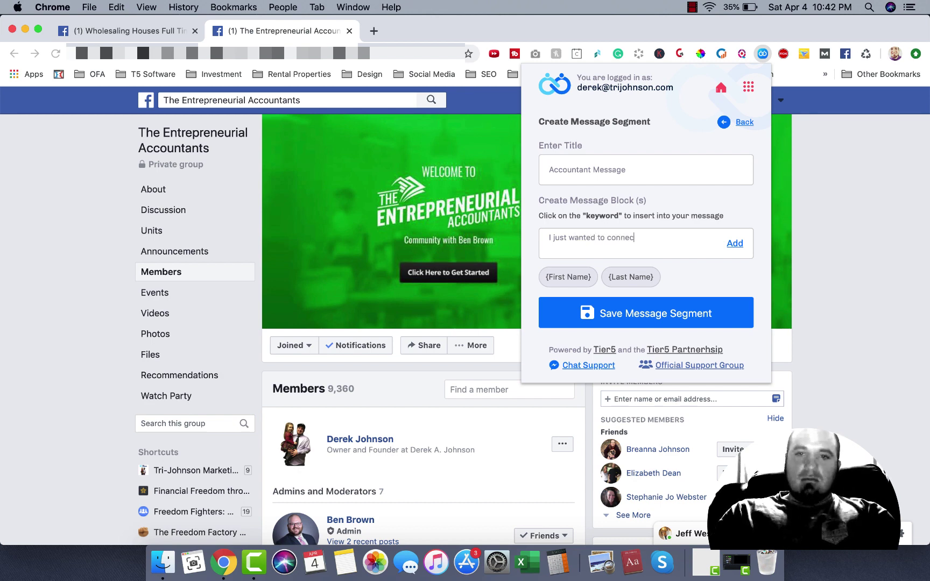
pyautogui.write('t with some f')
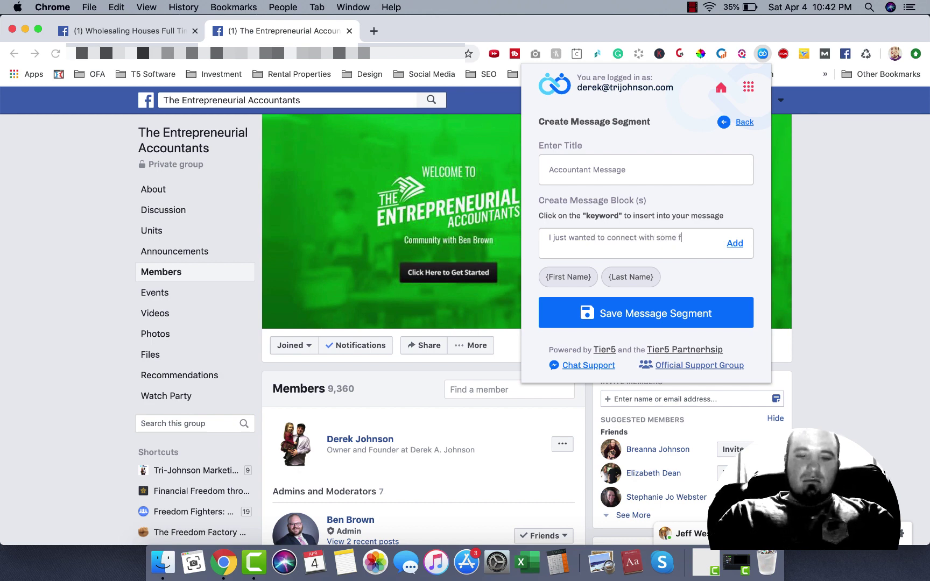
pyautogui.write('ellow accoun')
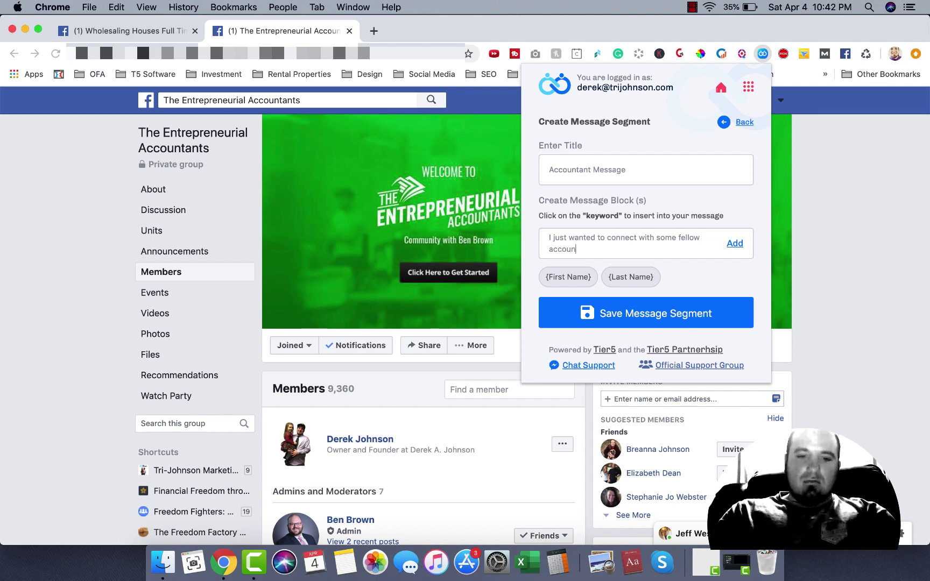
pyautogui.write('tants')
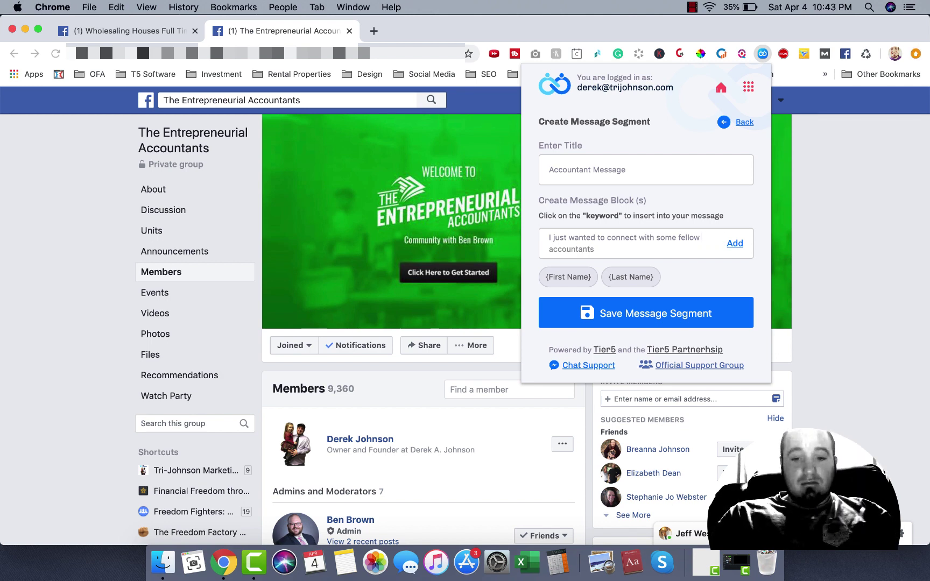
# - Continue the message block with "who are looking to leverage software to help them automate some things!"
pyautogui.write('  who might')
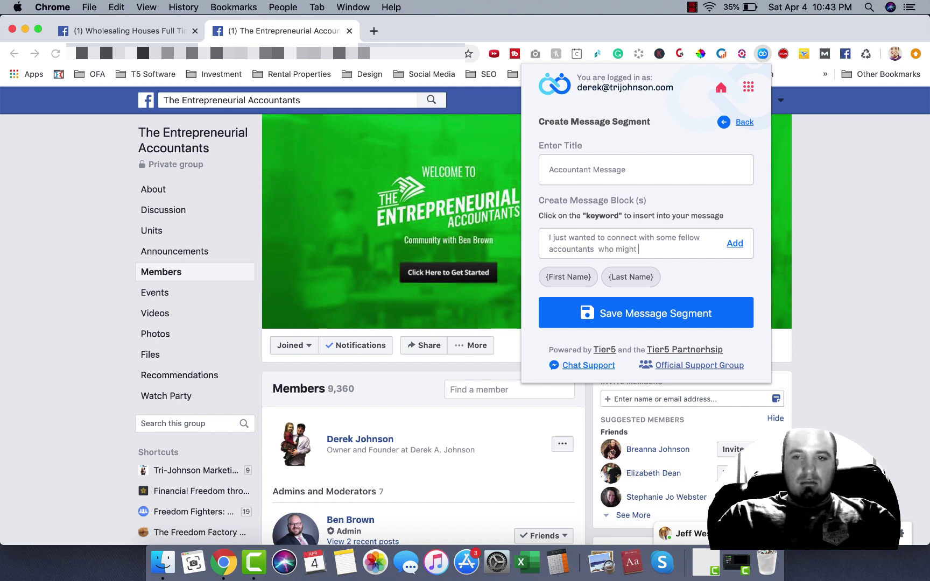
pyautogui.press('BackSpace')
pyautogui.press('BackSpace')
pyautogui.press('BackSpace')
pyautogui.press('BackSpace')
pyautogui.press('BackSpace')
pyautogui.write('ar')
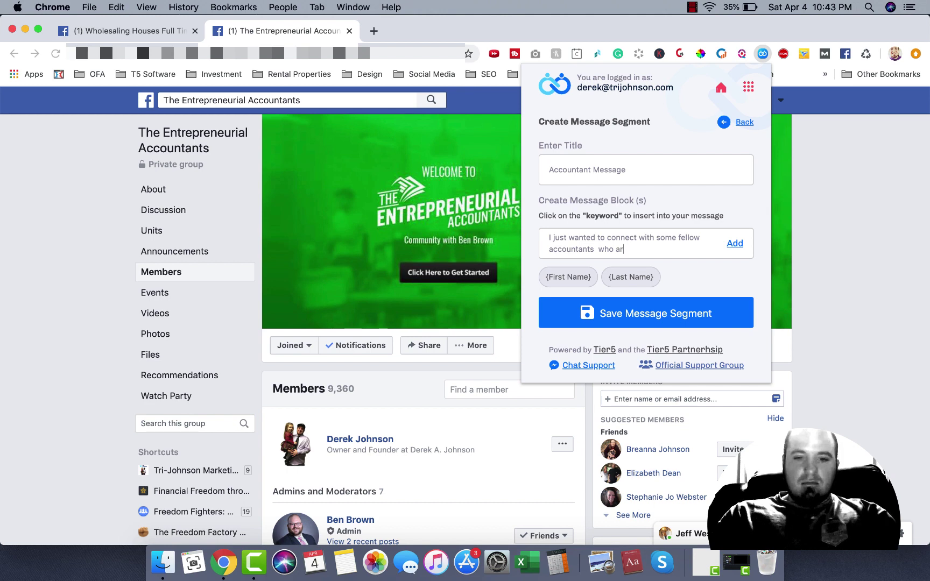
pyautogui.write('e loo')
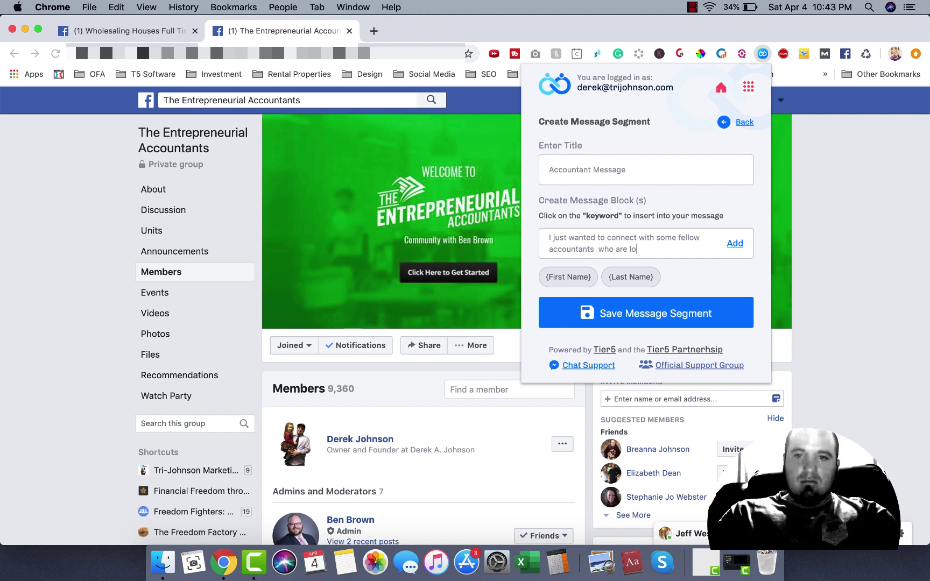
pyautogui.write('oking to leverage')
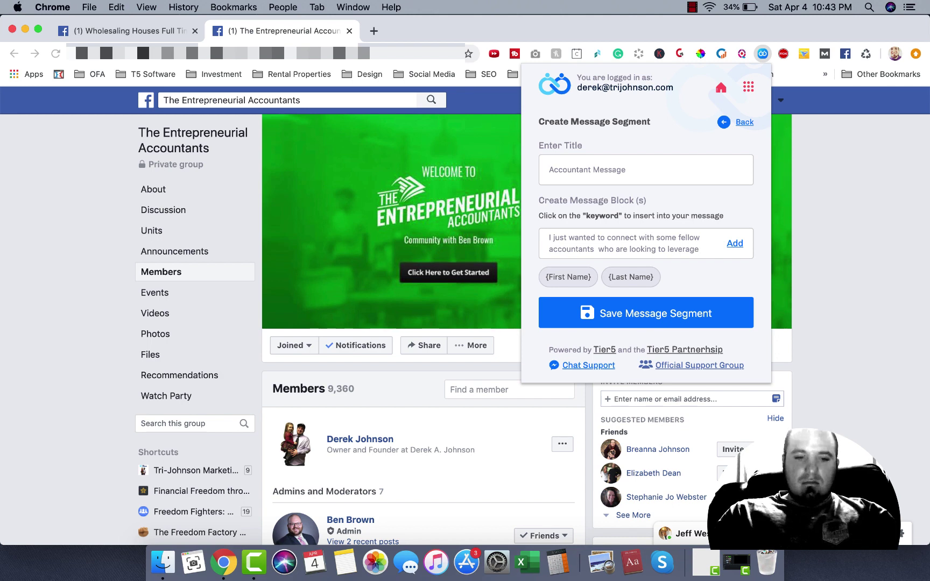
pyautogui.write(' software')
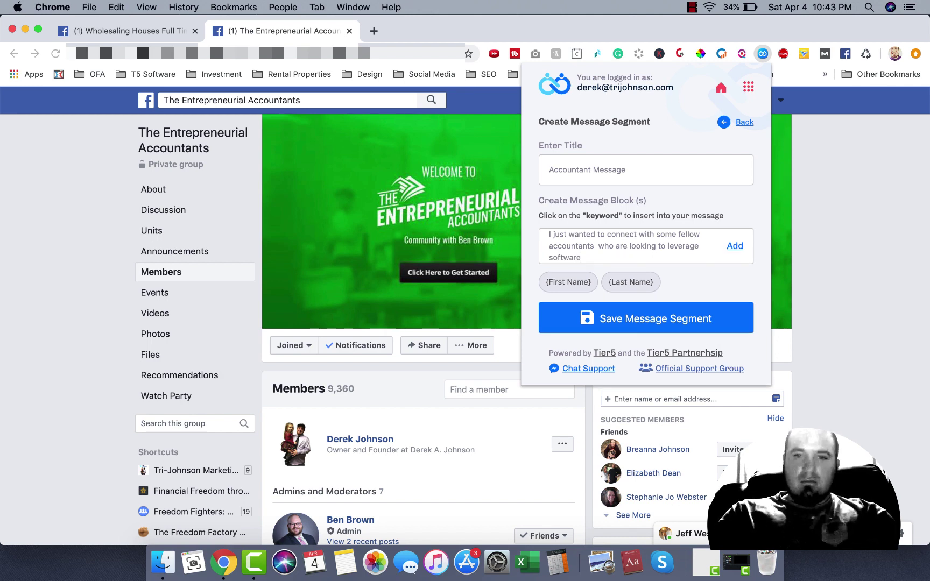
pyautogui.write(' to help them')
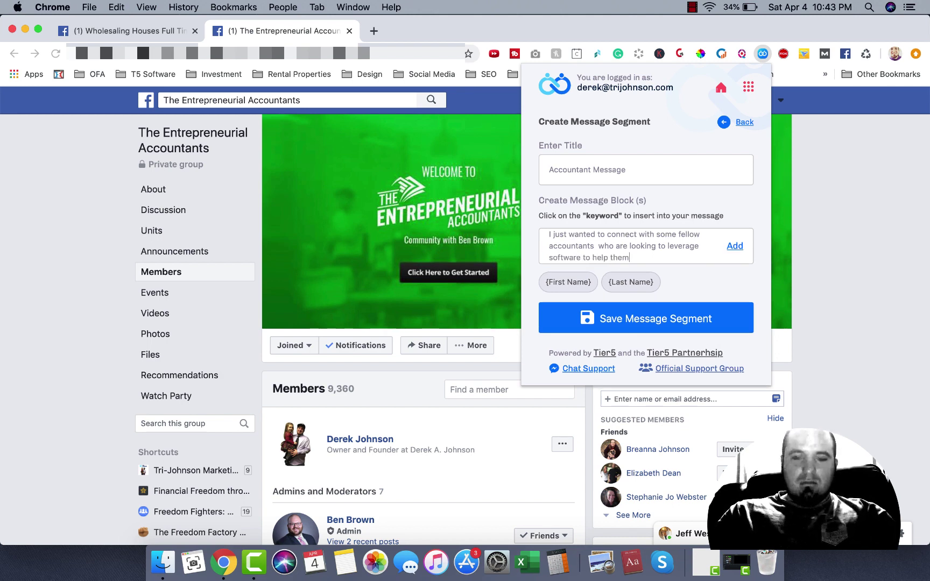
pyautogui.write(' get')
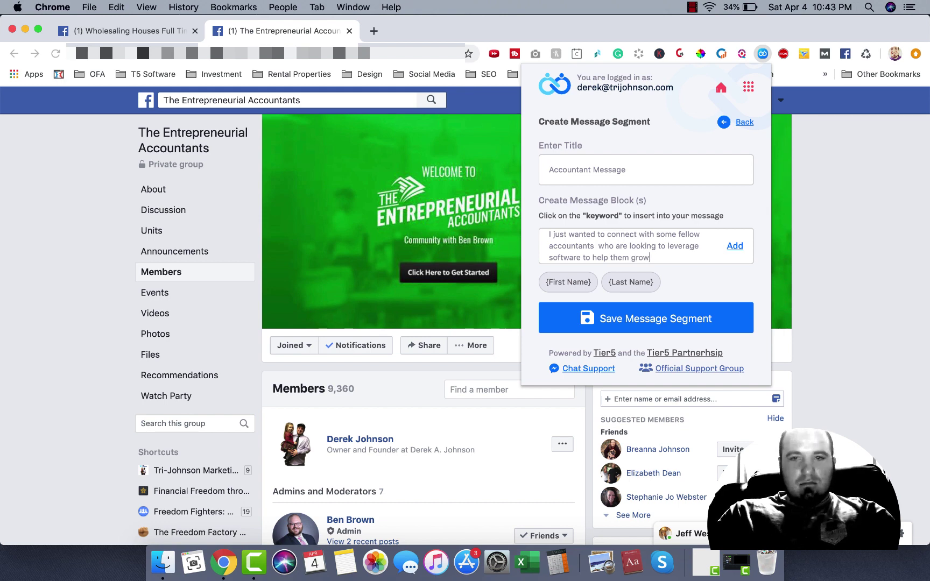
pyautogui.press('BackSpace')
pyautogui.press('BackSpace')
pyautogui.press('BackSpace')
pyautogui.write('automate')
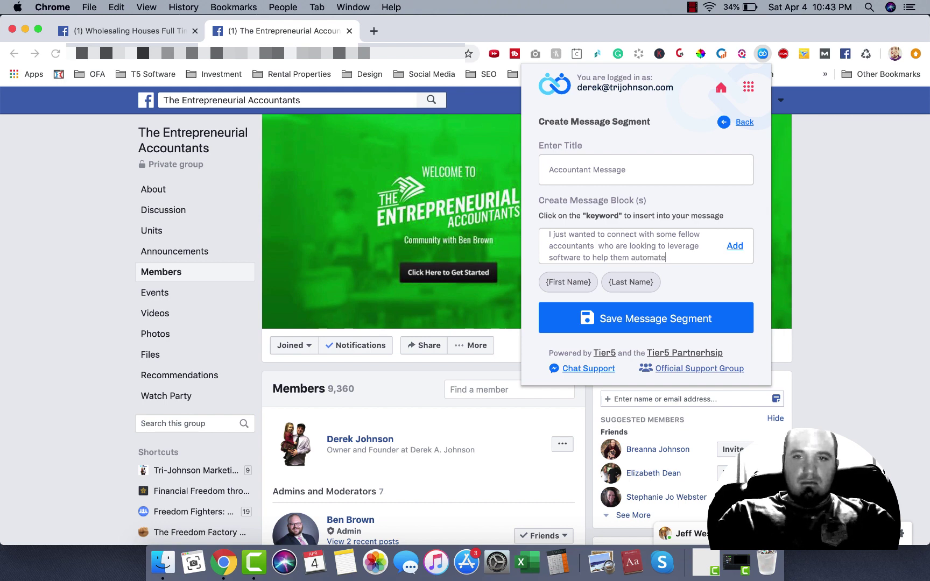
pyautogui.write(' some thing')
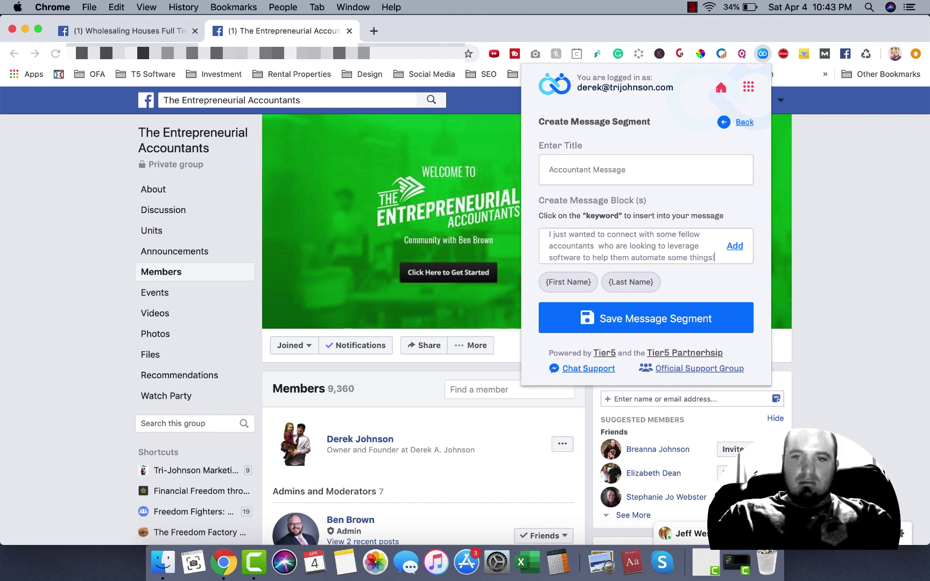
pyautogui.write('s!')
pyautogui.press('Return')
pyautogui.write('Ben')
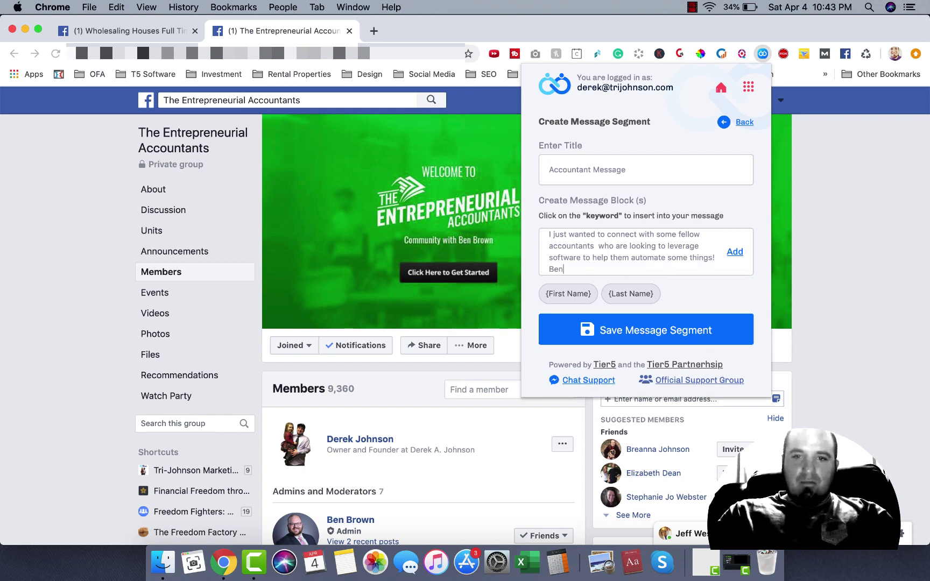
pyautogui.write(' Brown')
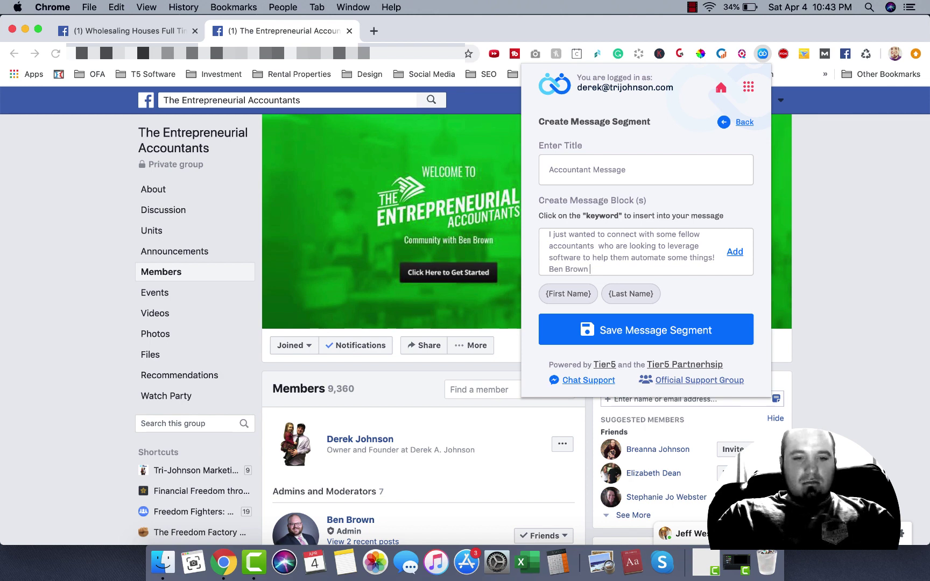
pyautogui.press('BackSpace')
pyautogui.press('BackSpace')
pyautogui.press('BackSpace')
pyautogui.press('BackSpace')
pyautogui.press('BackSpace')
pyautogui.press('BackSpace')
pyautogui.press('BackSpace')
pyautogui.press('BackSpace')
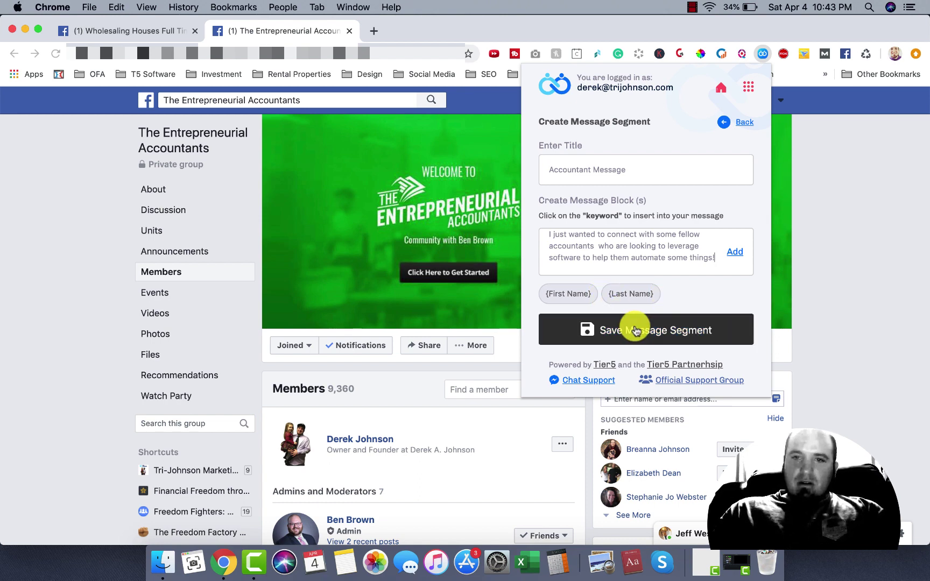
# - Add the written message block to the Accountant Message segment
pyautogui.click(733, 251)
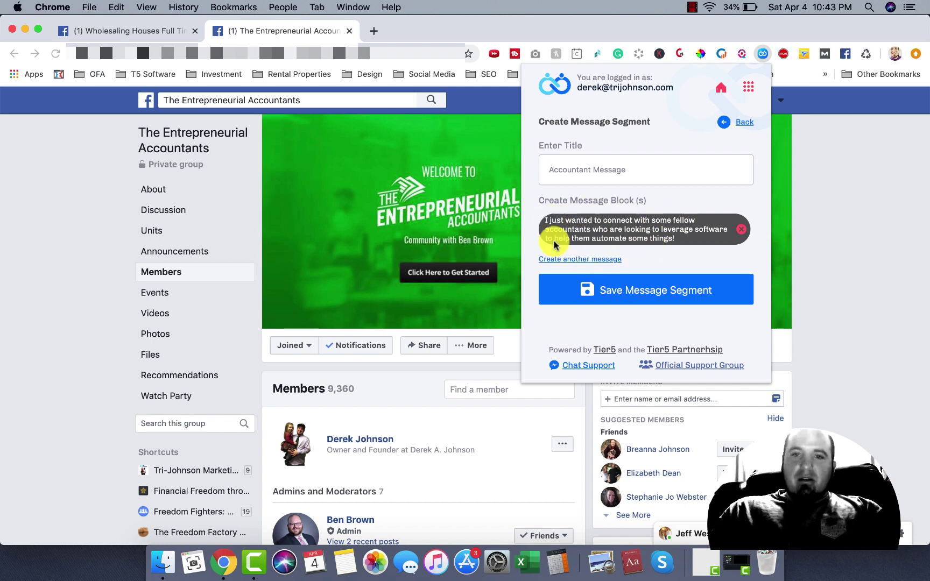
pyautogui.click(694, 224)
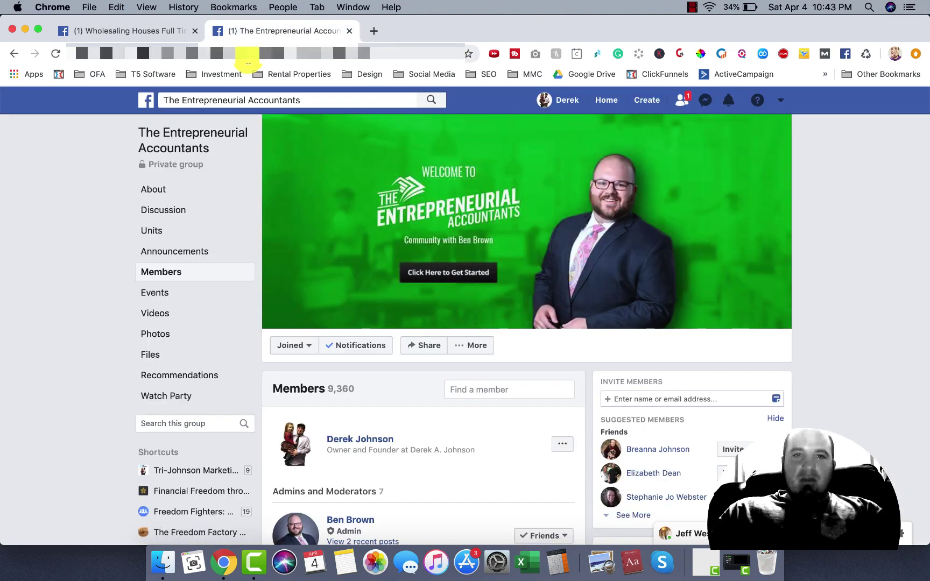
# - Reopen Friend Connector's message segments, check the Accountant Greeting segment and return to the list
pyautogui.click(762, 53)
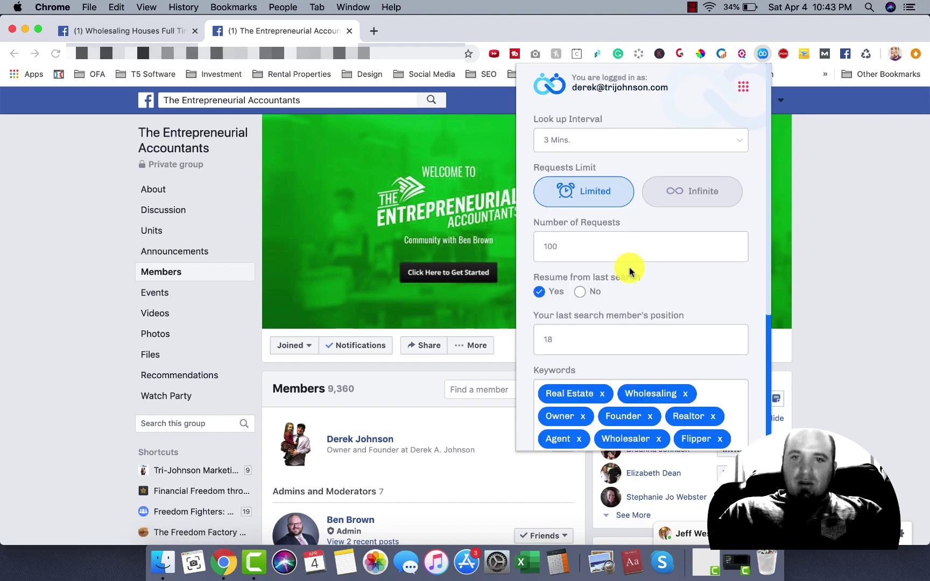
pyautogui.click(743, 88)
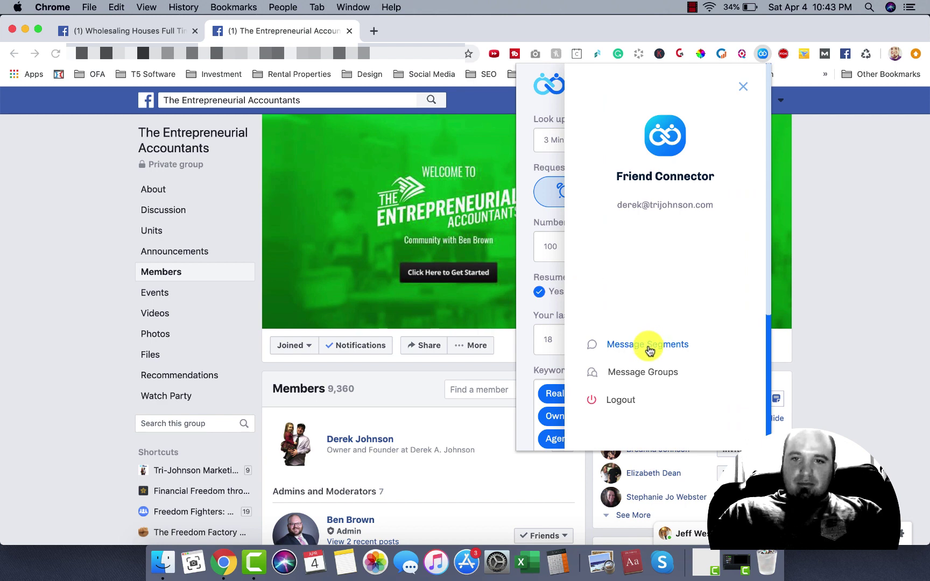
pyautogui.click(651, 345)
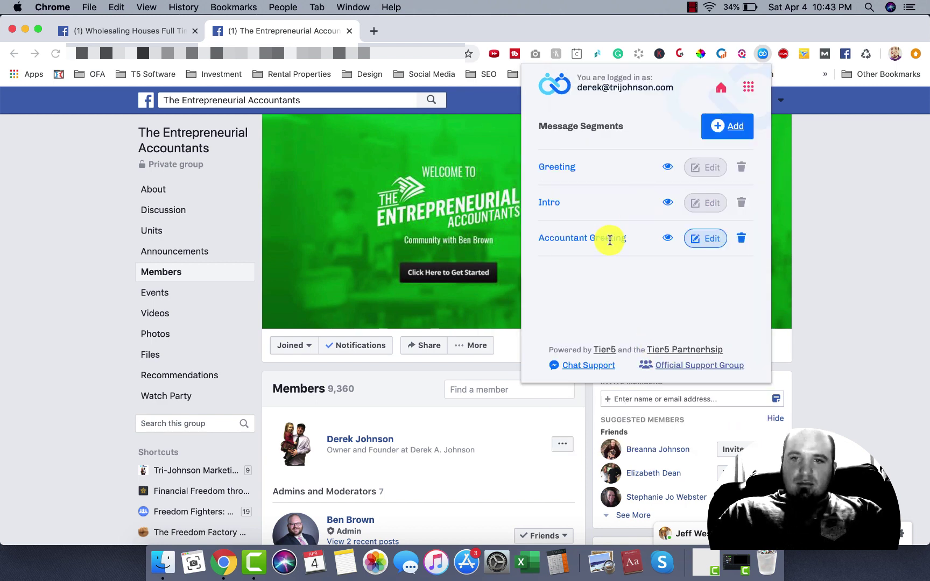
pyautogui.click(705, 239)
pyautogui.click(748, 122)
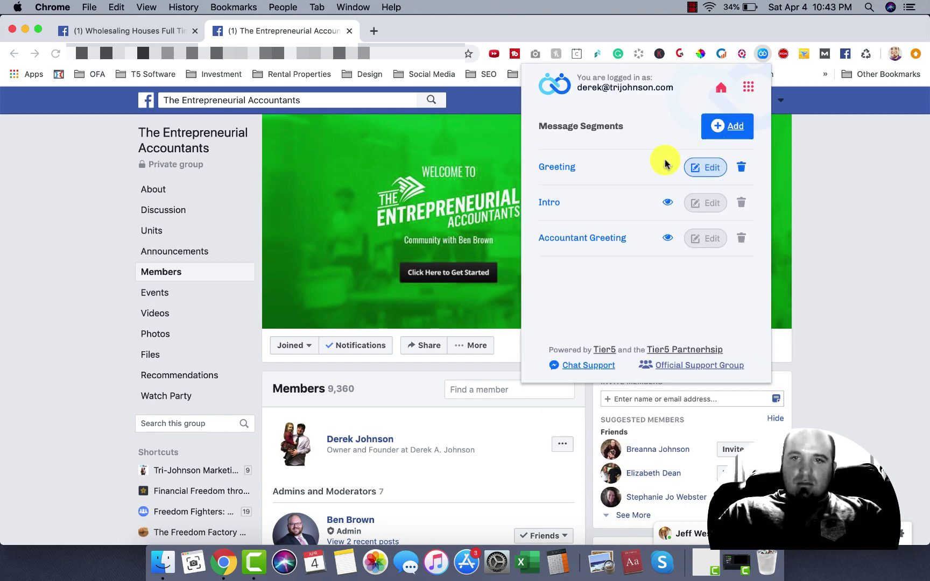
# - Create a new message segment titled "Accountant Message"
pyautogui.click(732, 127)
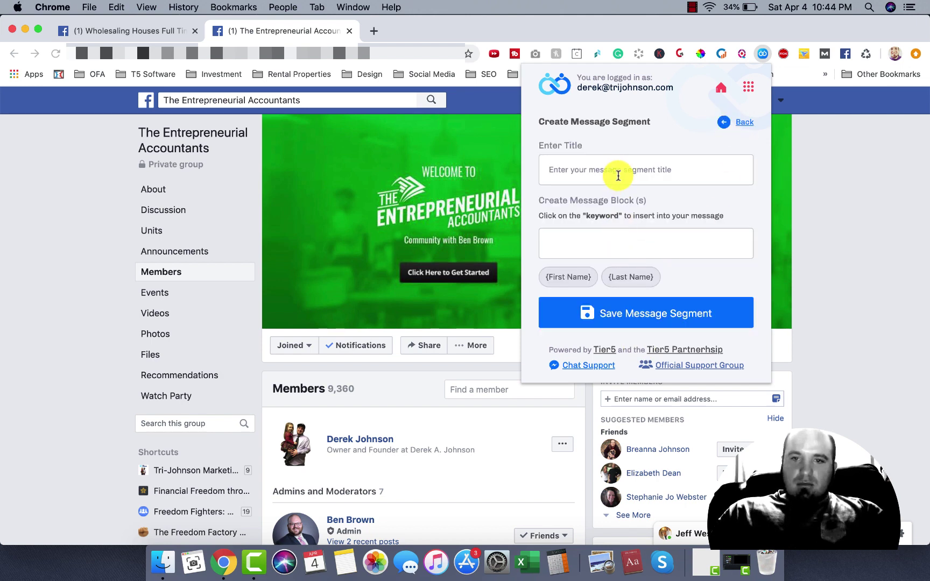
pyautogui.write('Account')
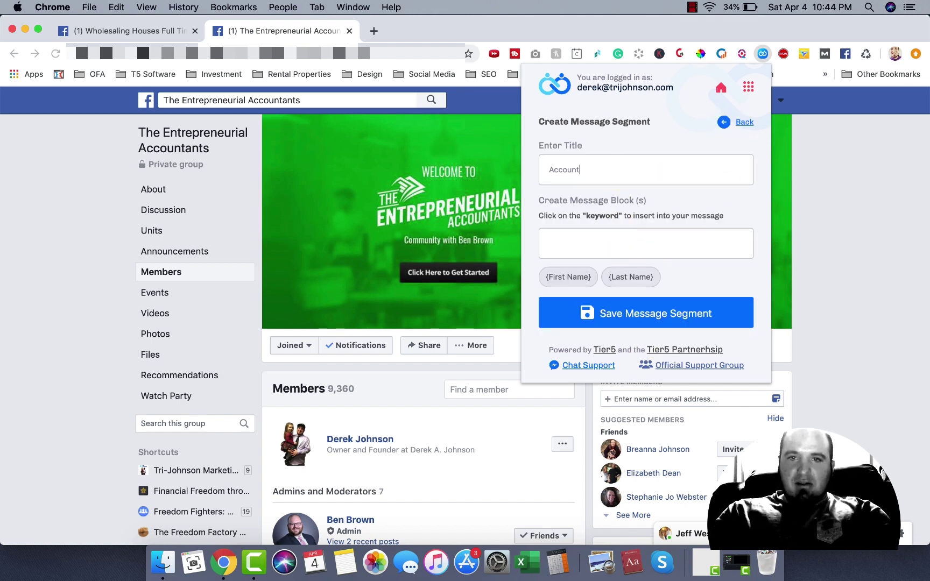
pyautogui.write('ant')
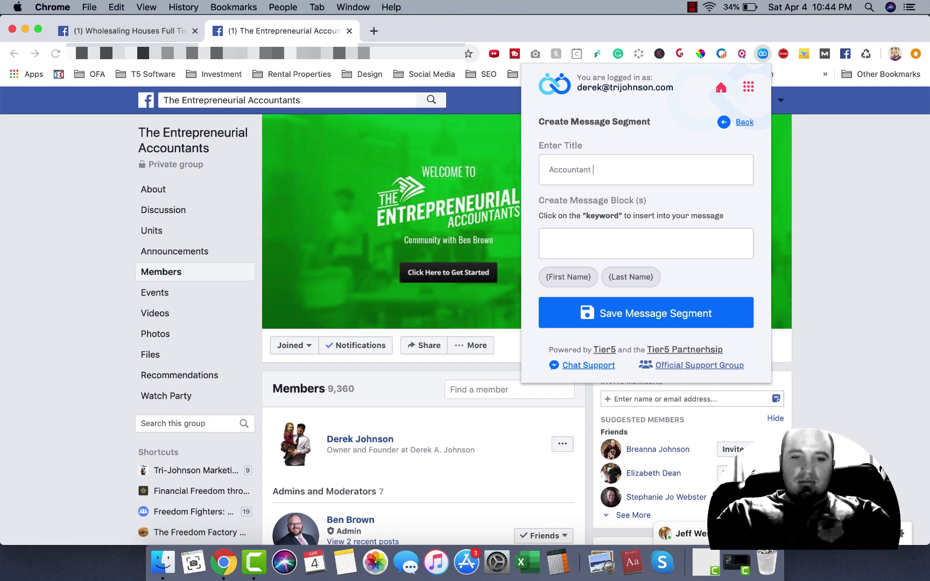
pyautogui.write(' Message')
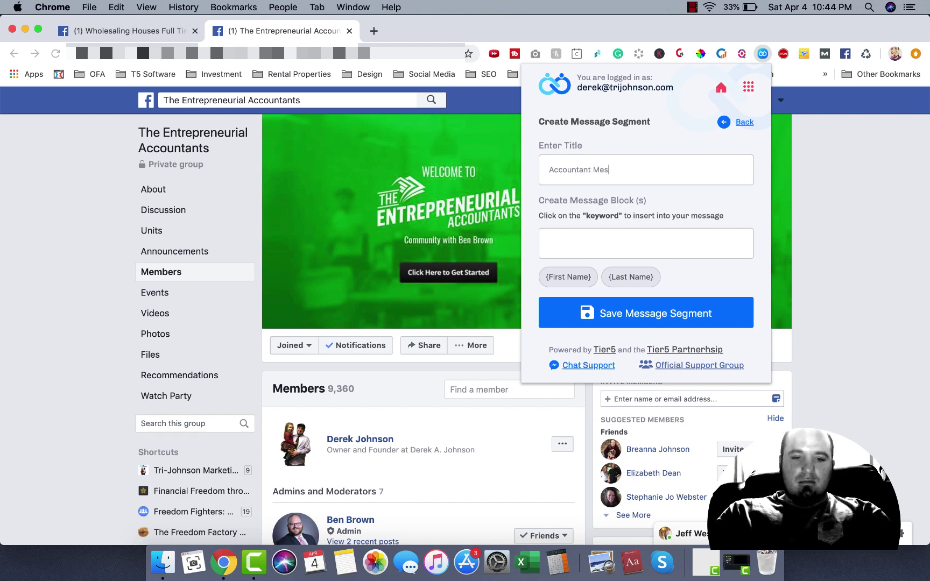
# - Begin the segment's message block with "I just wanted to connect with some other accountants in the space!"
pyautogui.click(617, 234)
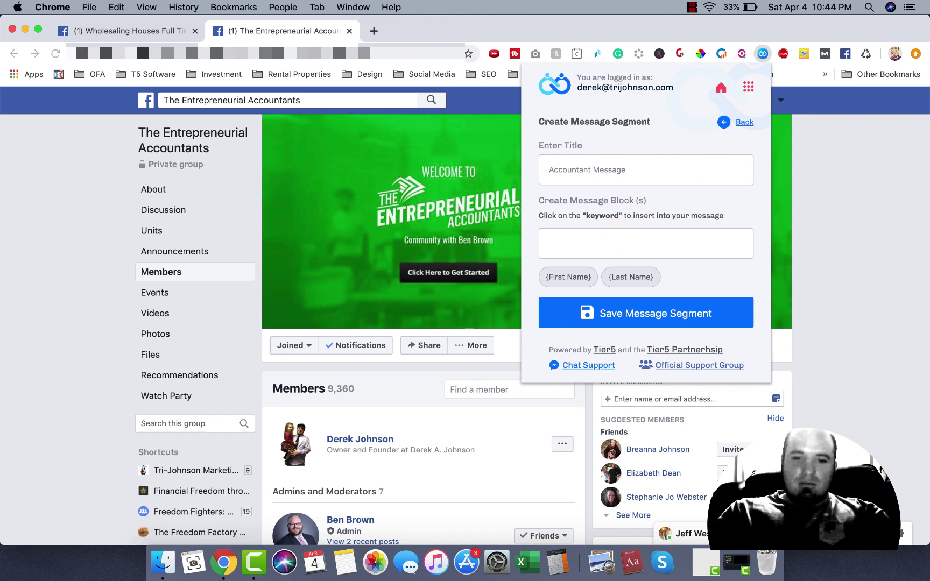
pyautogui.write('I just want')
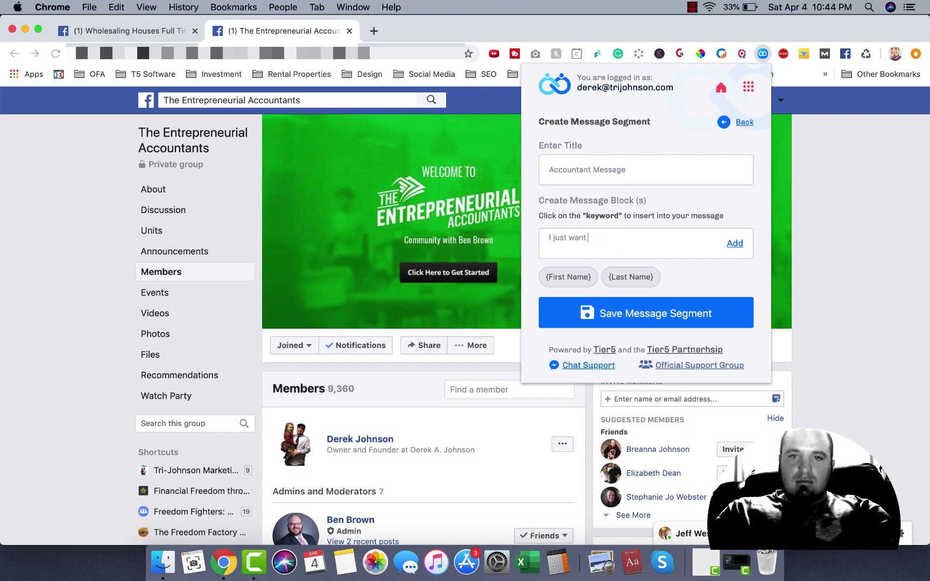
pyautogui.write(' td to connect')
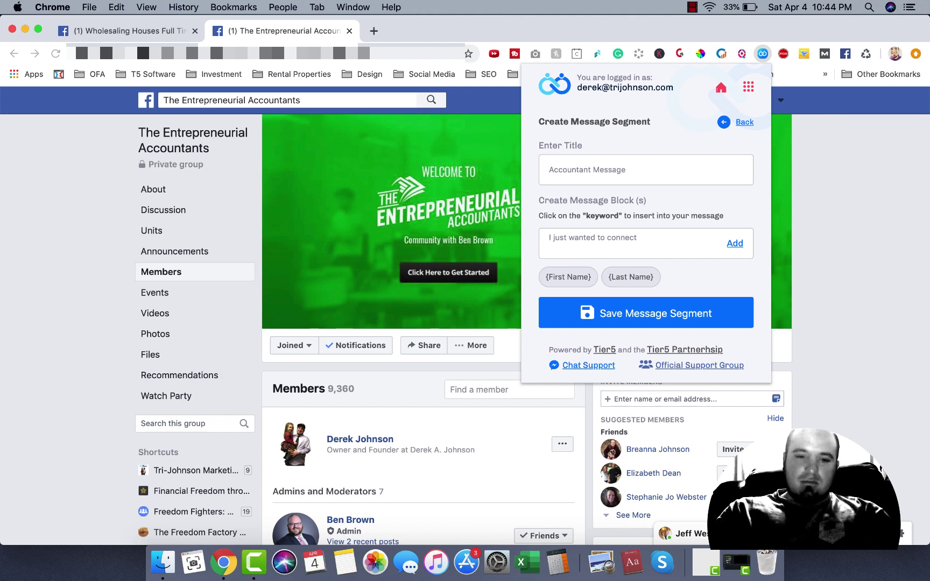
pyautogui.write(' with som')
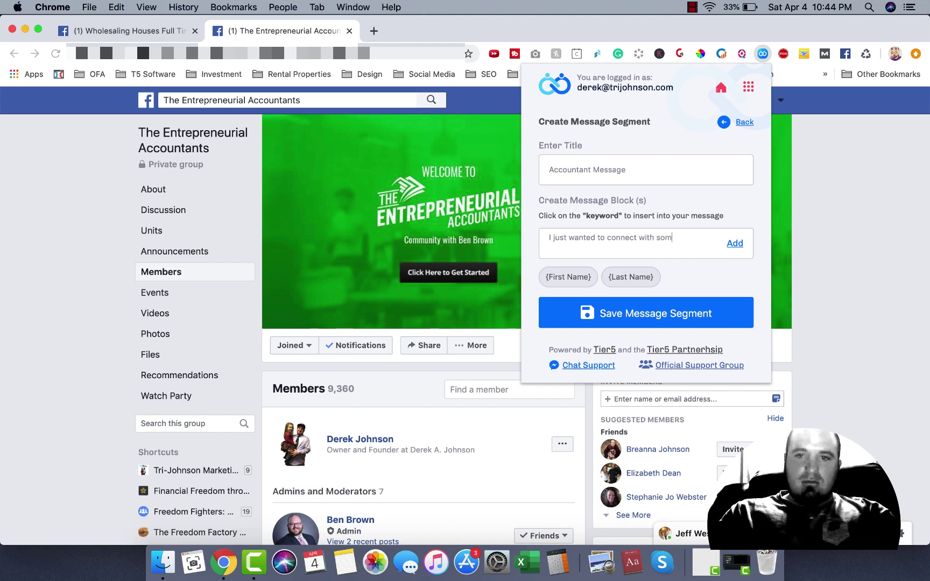
pyautogui.write('e othe')
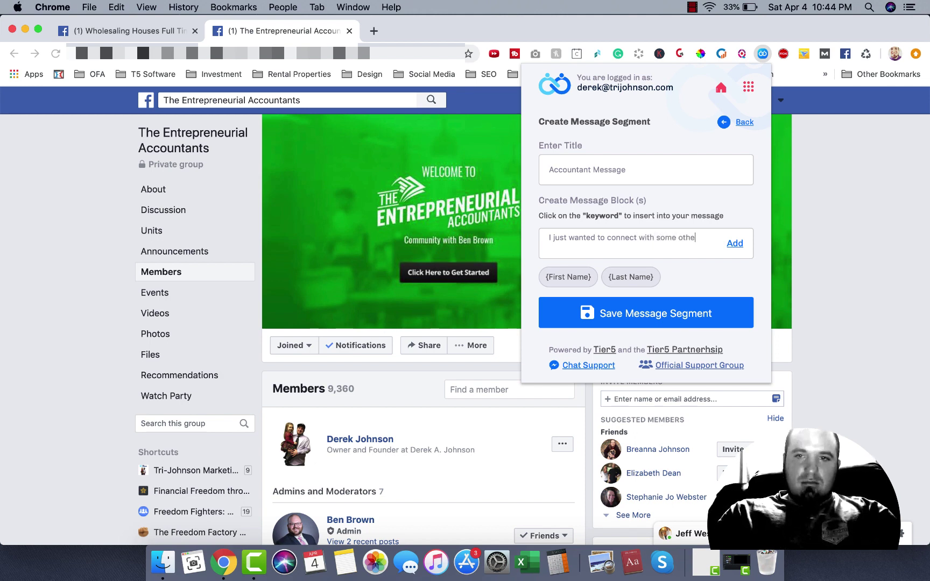
pyautogui.write('r accountan')
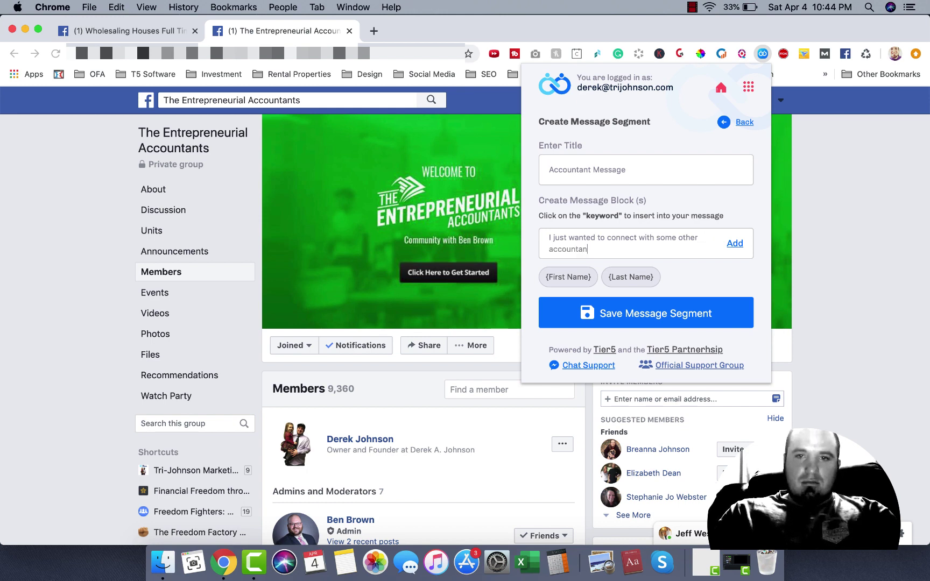
pyautogui.write('ts in th')
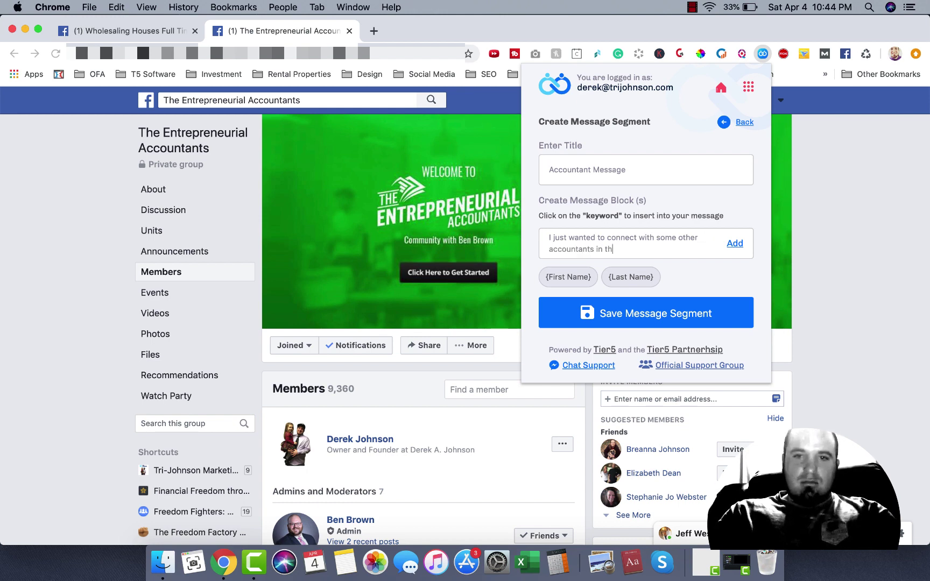
pyautogui.write('e space!')
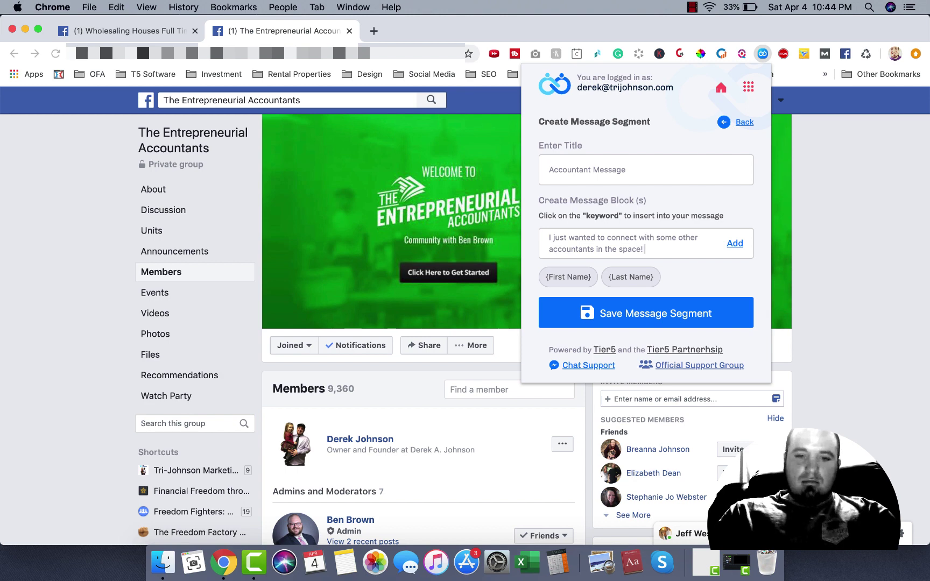
pyautogui.write(' H')
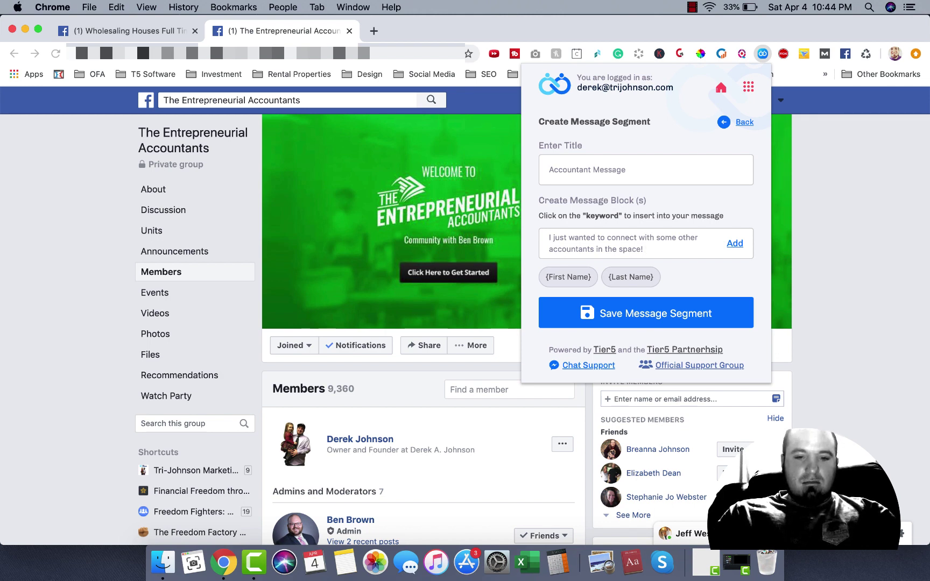
pyautogui.write('Do you')
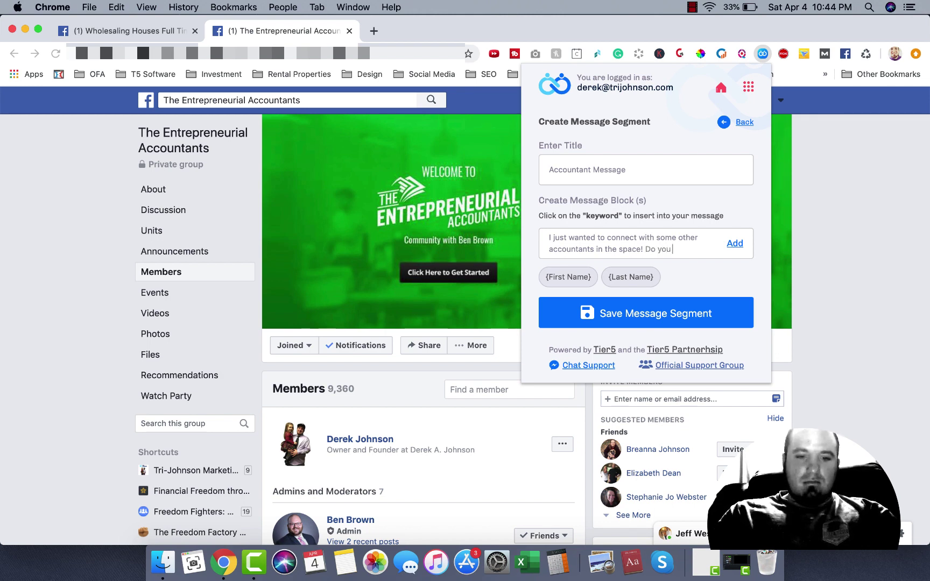
pyautogui.press('BackSpace')
pyautogui.press('BackSpace')
pyautogui.press('BackSpace')
pyautogui.press('BackSpace')
pyautogui.press('BackSpace')
pyautogui.press('BackSpace')
# - Finish the message block with "Would love to hear about your journey so far and what types of clients you have!" and save the segment
pyautogui.write('W')
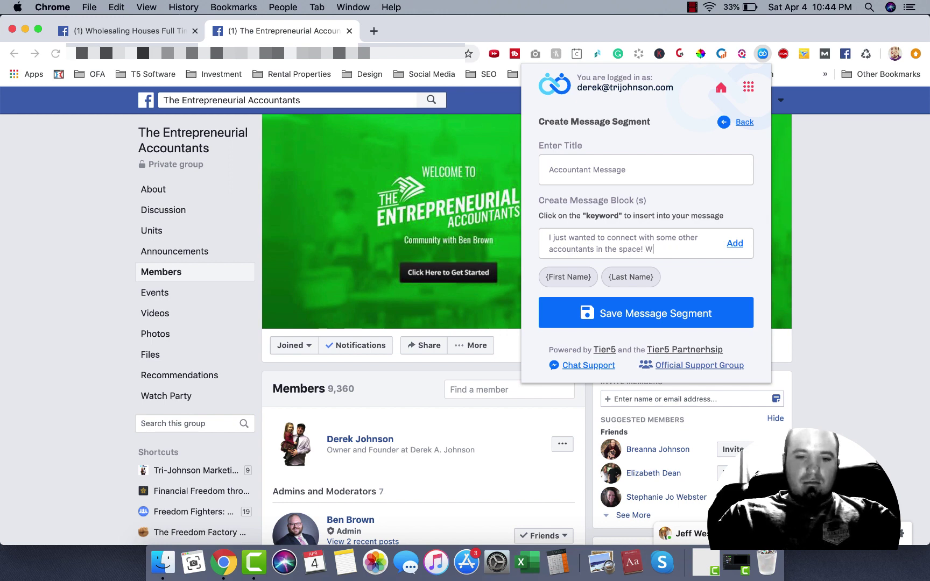
pyautogui.write('ould love to h')
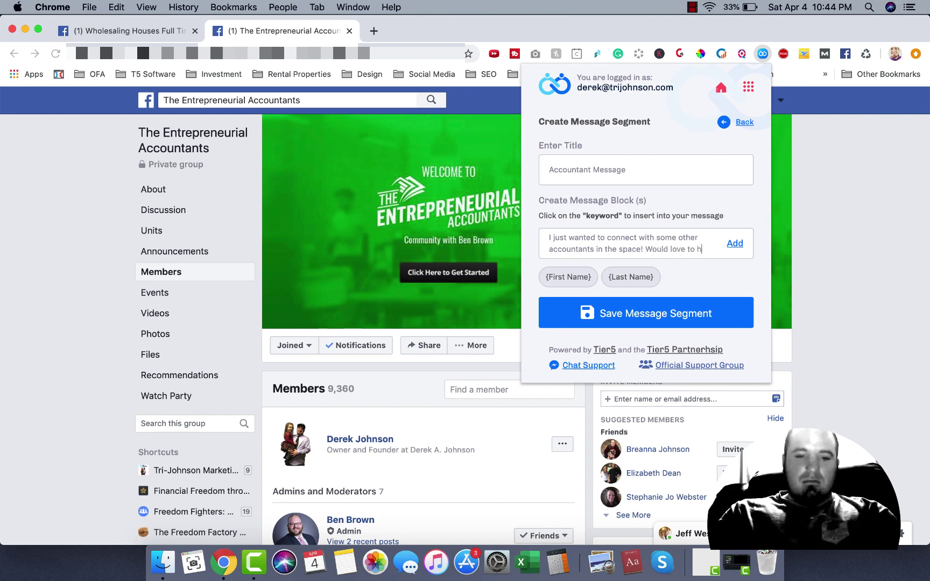
pyautogui.write('ear about ')
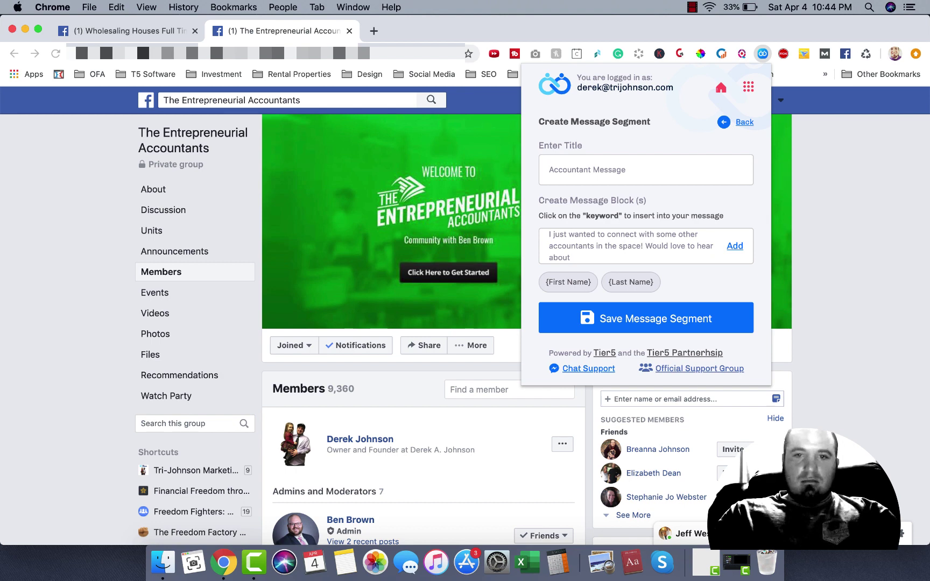
pyautogui.write('your jou')
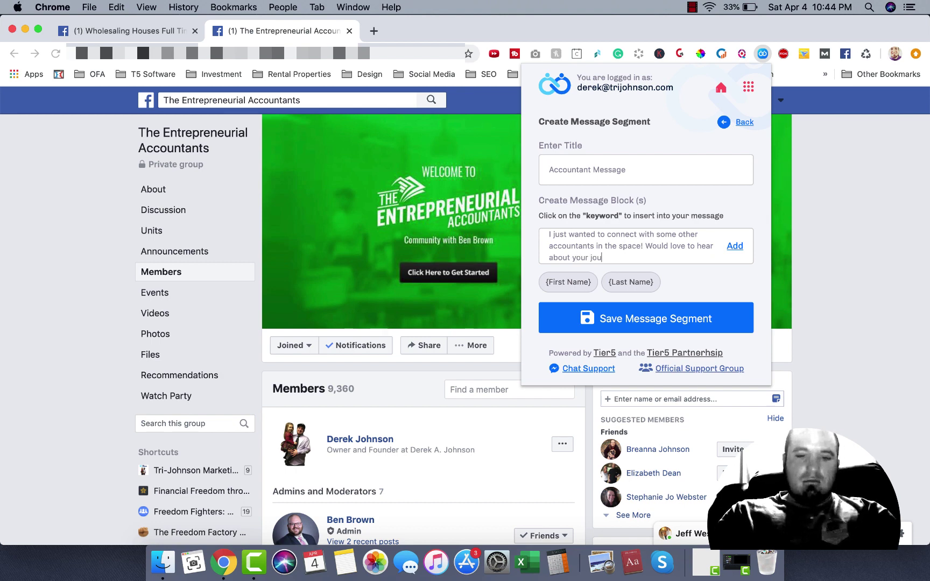
pyautogui.write('rney so f')
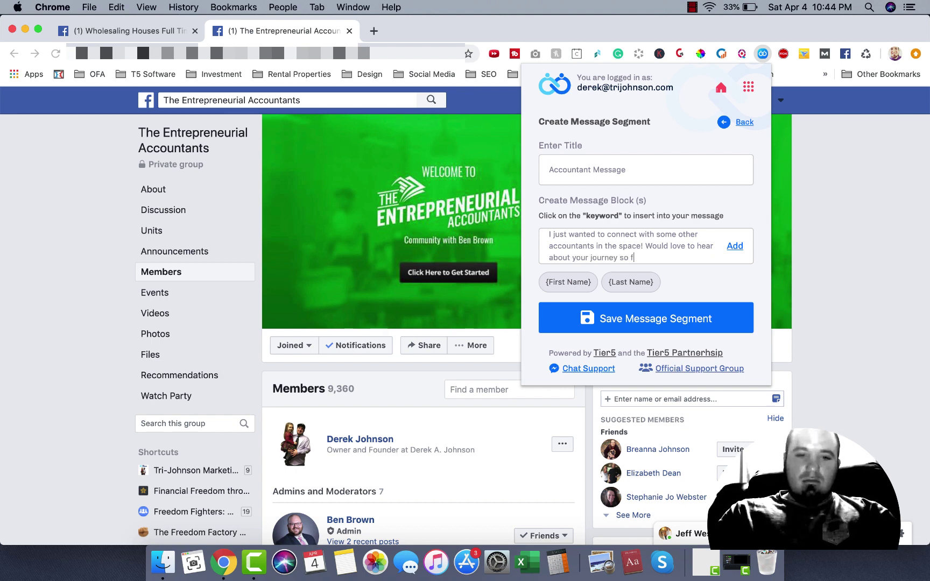
pyautogui.write('ar and what')
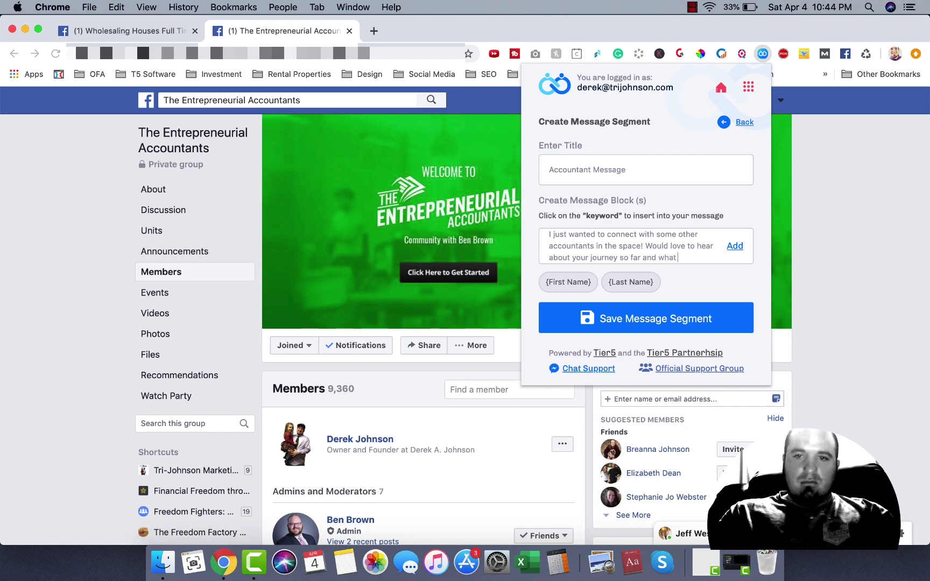
pyautogui.write(' types')
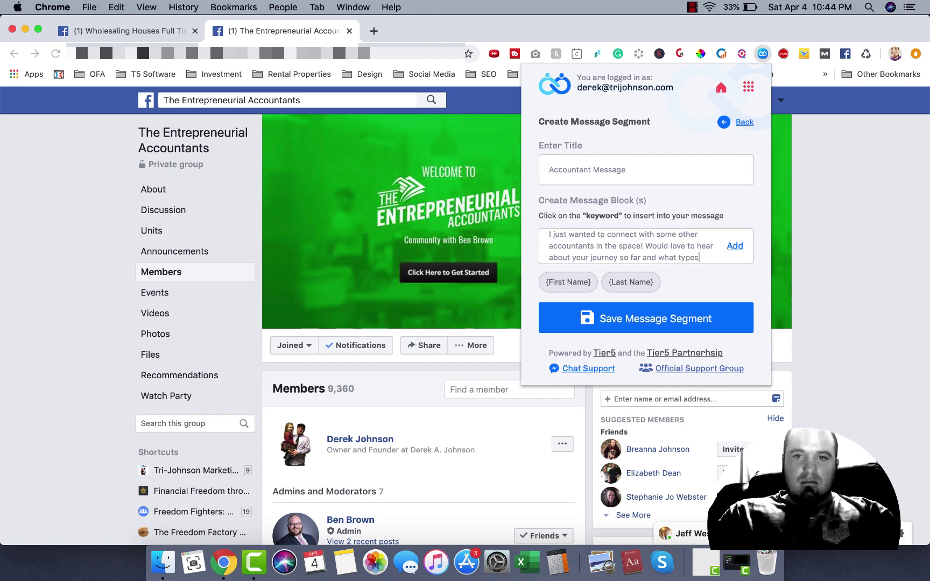
pyautogui.write(' of clients ')
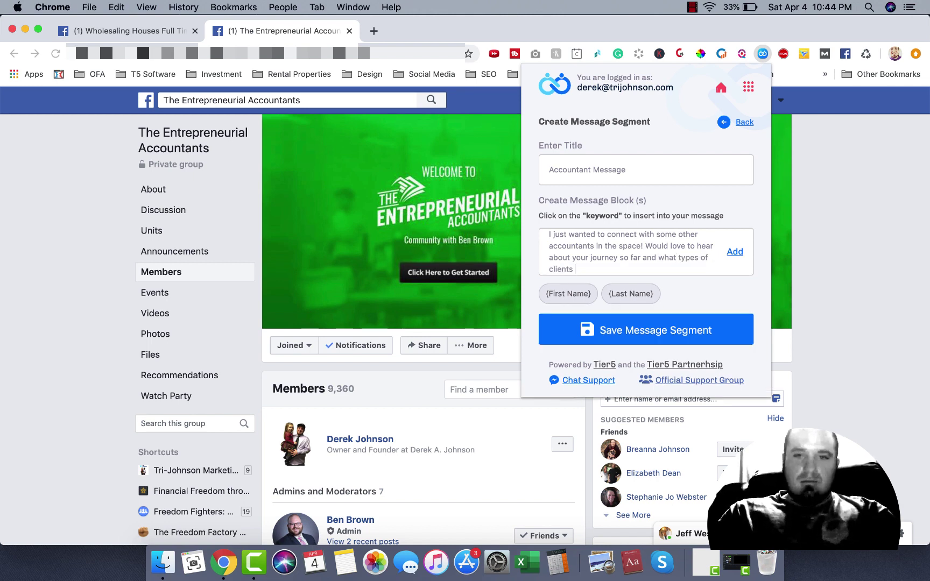
pyautogui.write('you have')
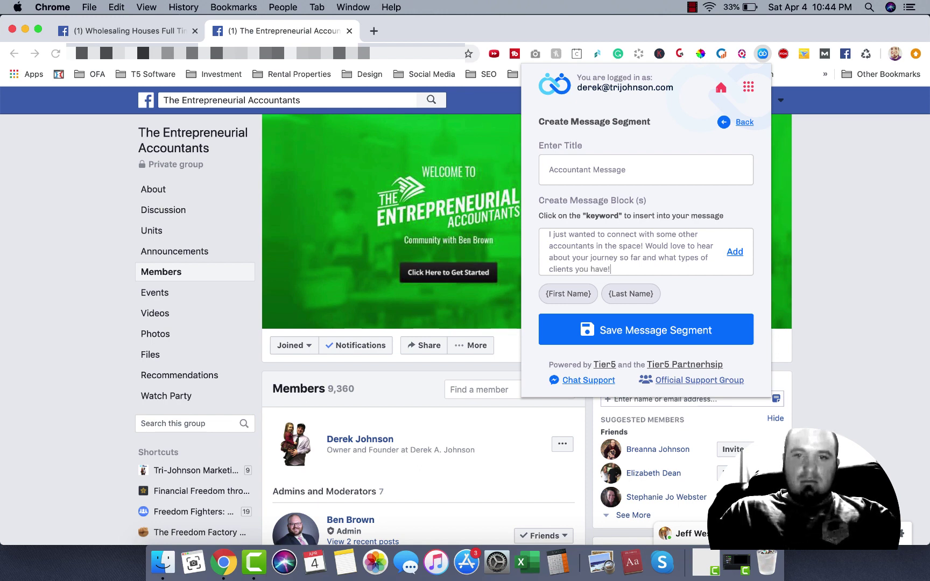
pyautogui.write('!')
pyautogui.click(734, 252)
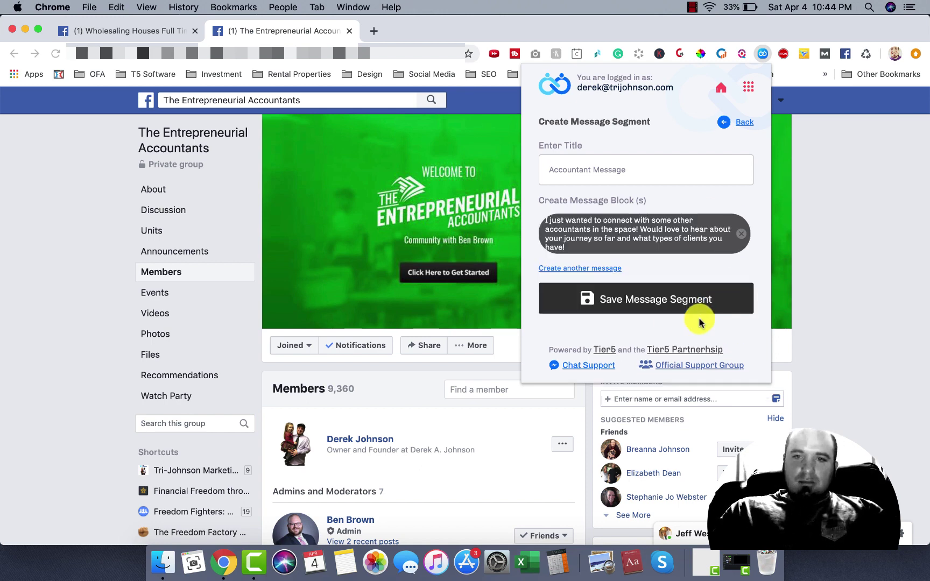
pyautogui.click(644, 309)
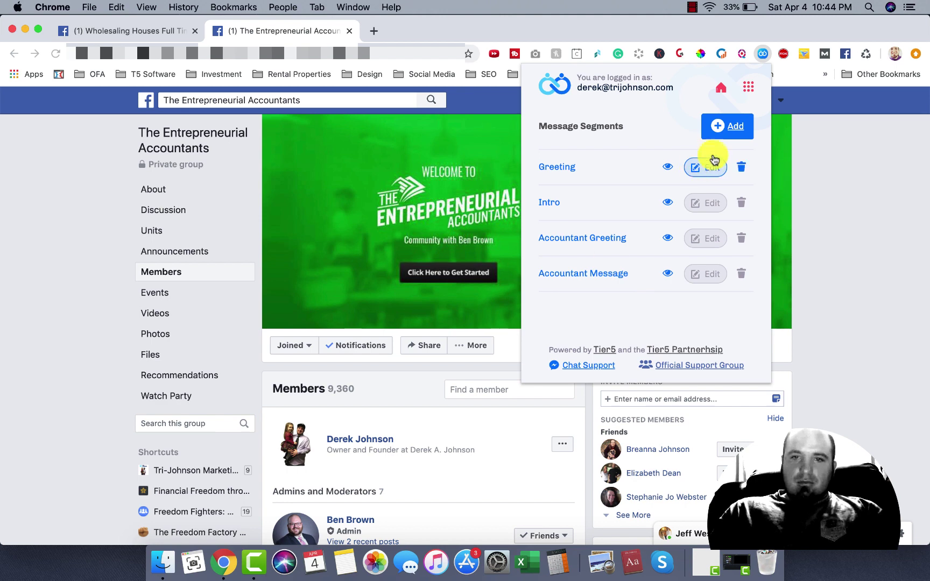
# - Preview the Accountant Message segment's text and open the segment for editing
pyautogui.click(667, 273)
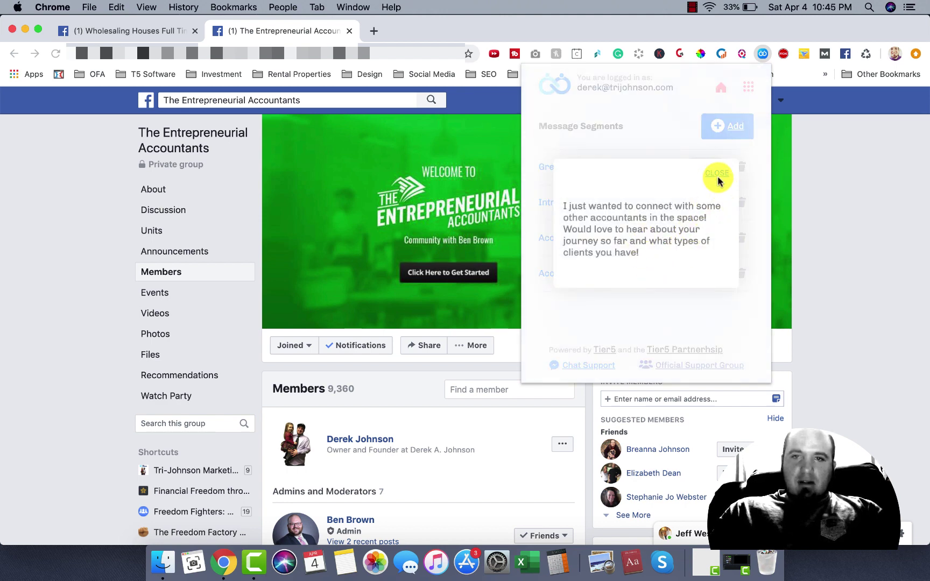
pyautogui.click(717, 175)
pyautogui.click(712, 274)
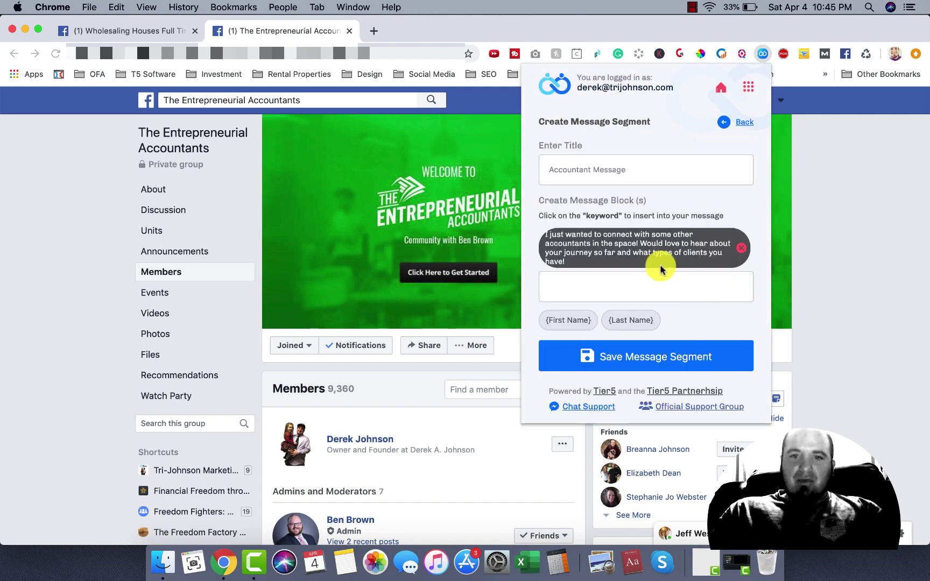
# - Begin a second message block with "I saw you in the Entrepreneurial Accountants group and thought I'd connect!"
pyautogui.click(589, 322)
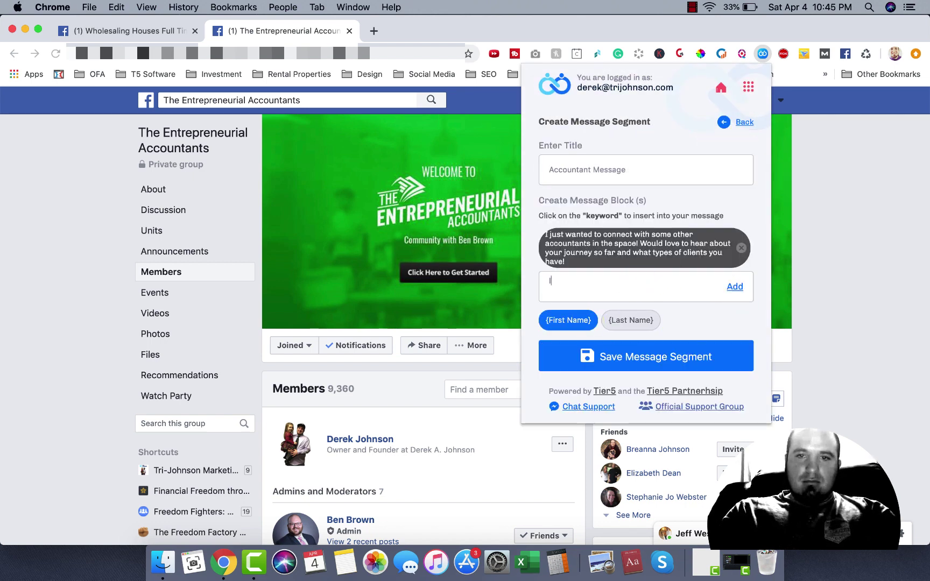
pyautogui.write('I saw yo')
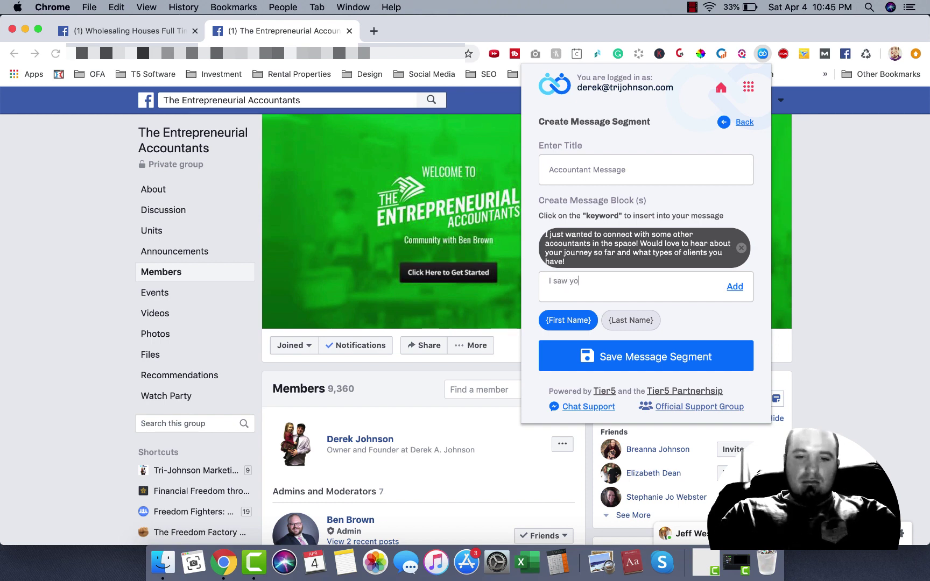
pyautogui.write('u in the En')
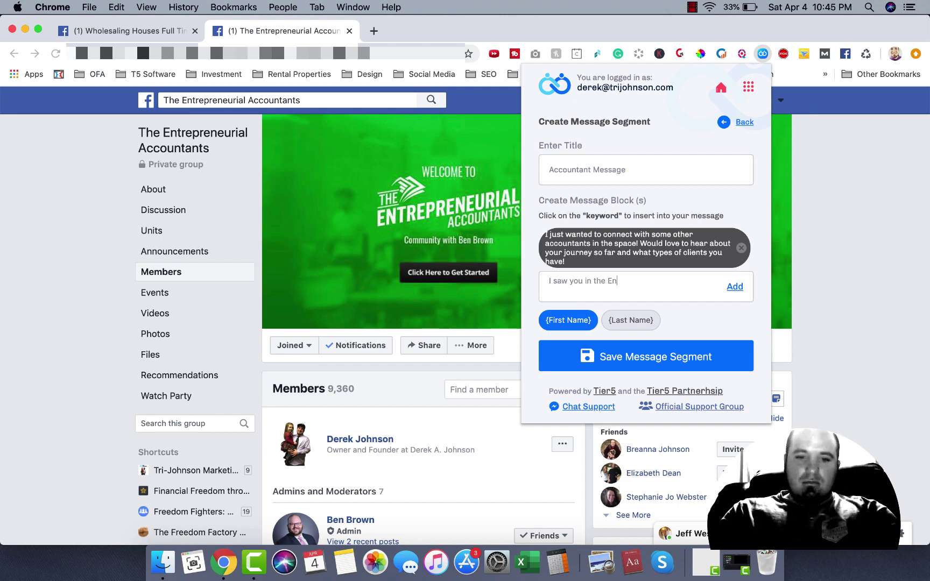
pyautogui.write('treperepr')
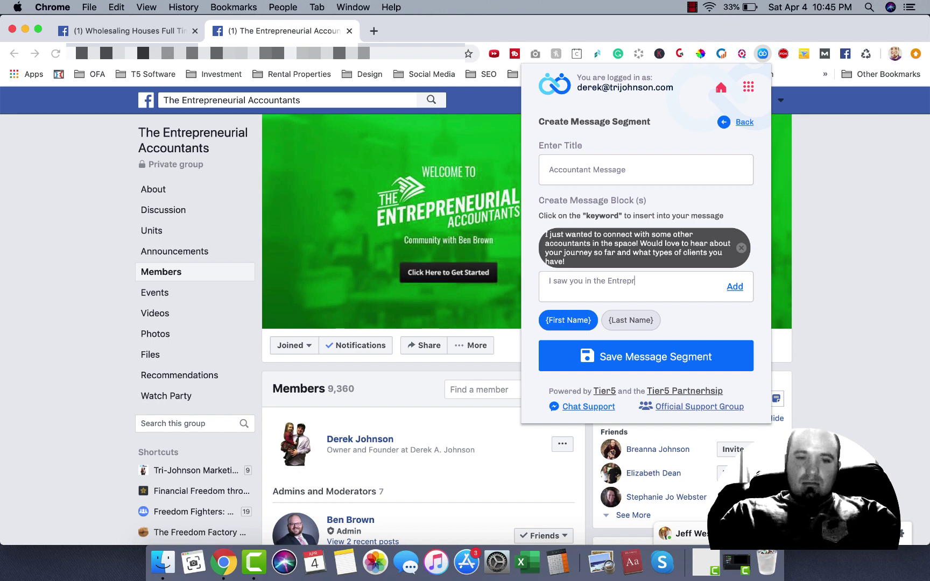
pyautogui.write('ene')
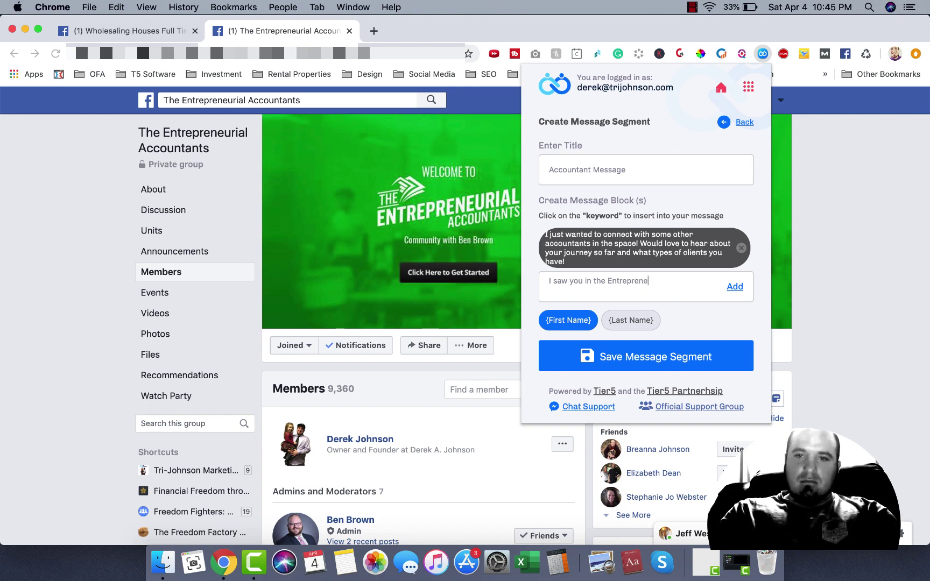
pyautogui.write('urial Account')
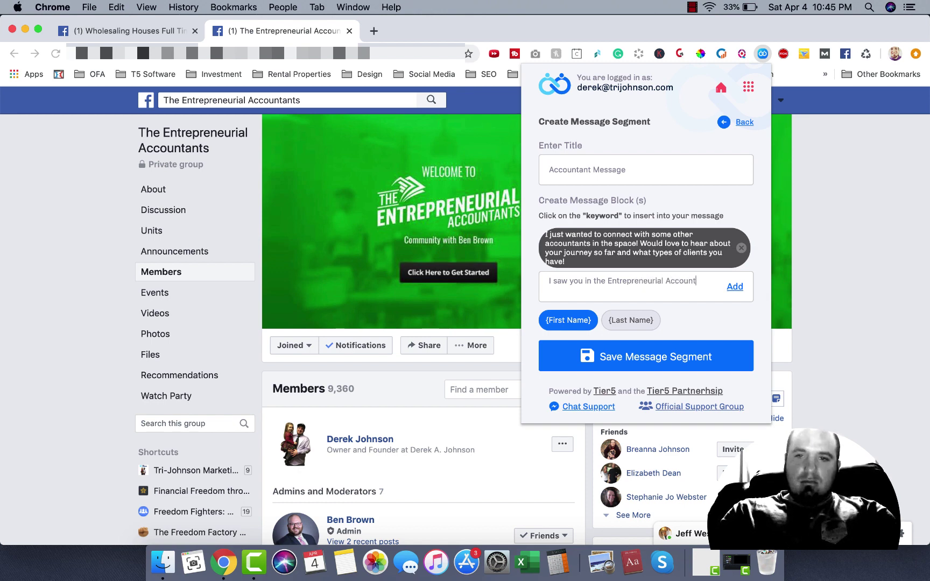
pyautogui.write('ants grou')
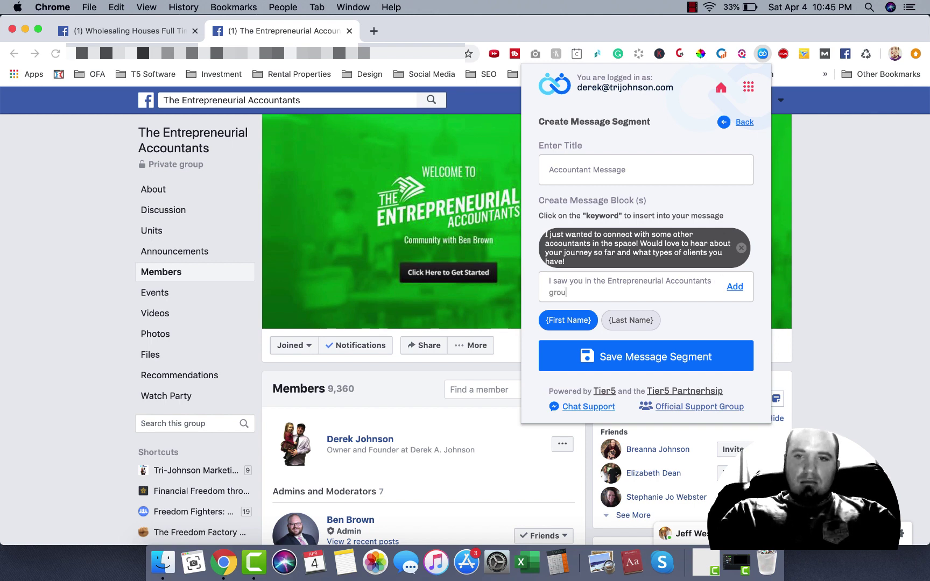
pyautogui.write('p and thought I')
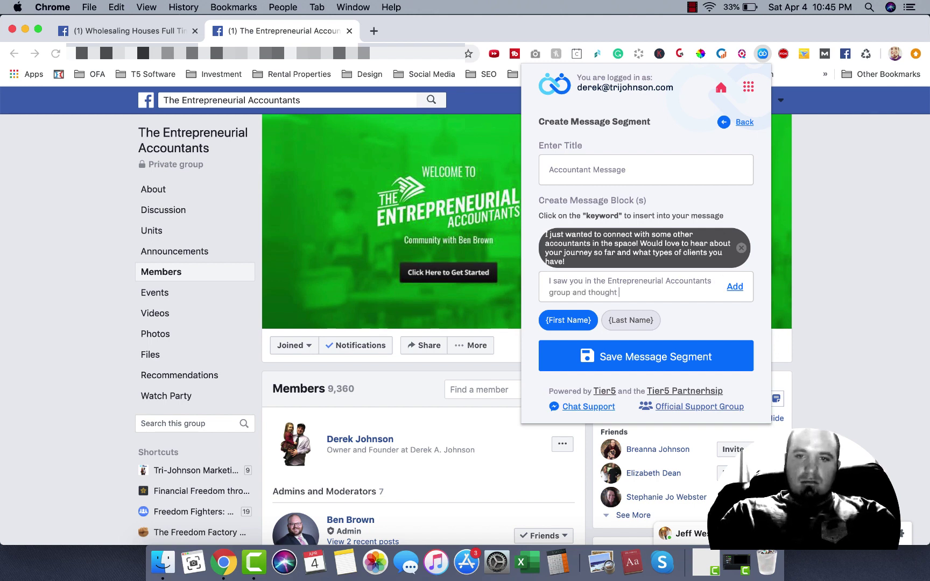
pyautogui.write("'d connect")
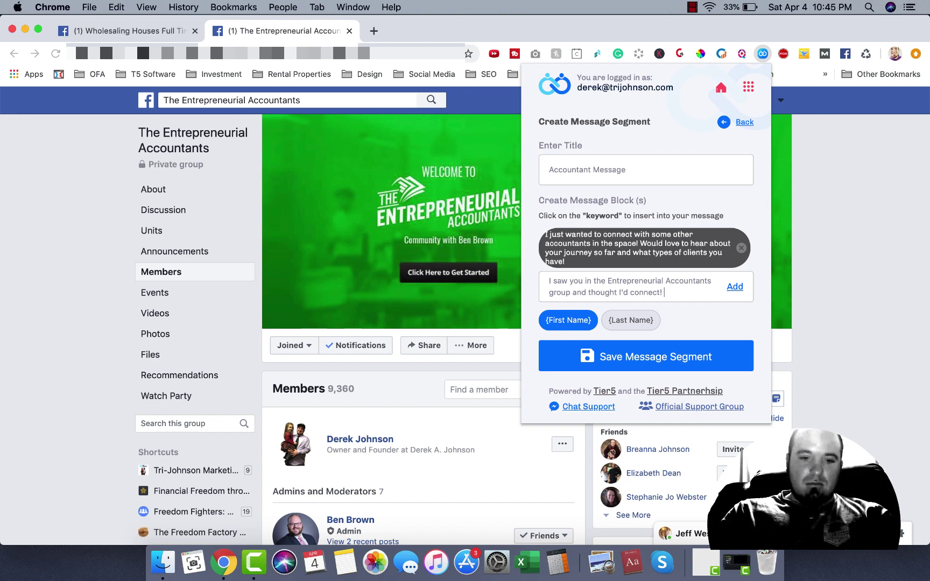
# - Finish the second message block with "I'm in corporate accounting and also running a SaaS company." and add it to the segment
pyautogui.write('! I')
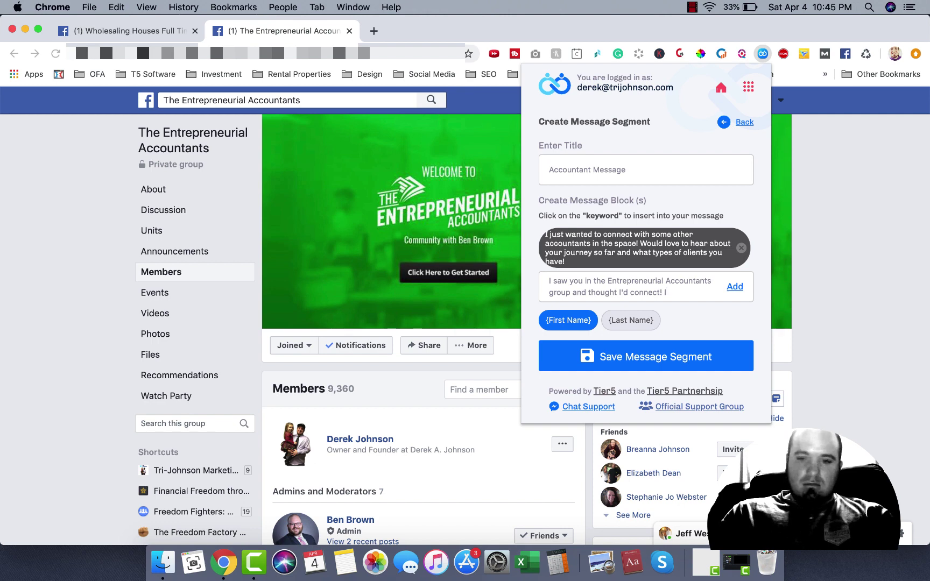
pyautogui.write("'m in cor")
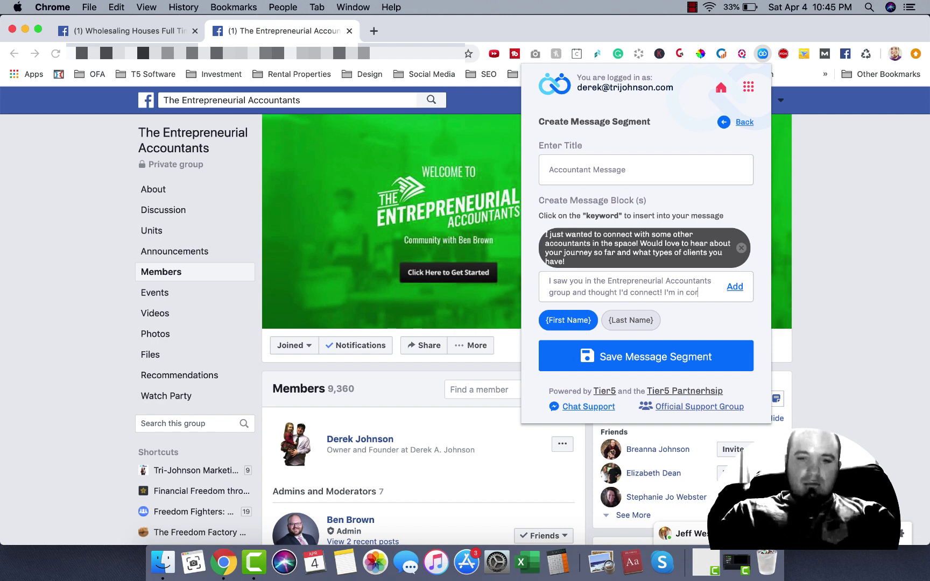
pyautogui.write('porat')
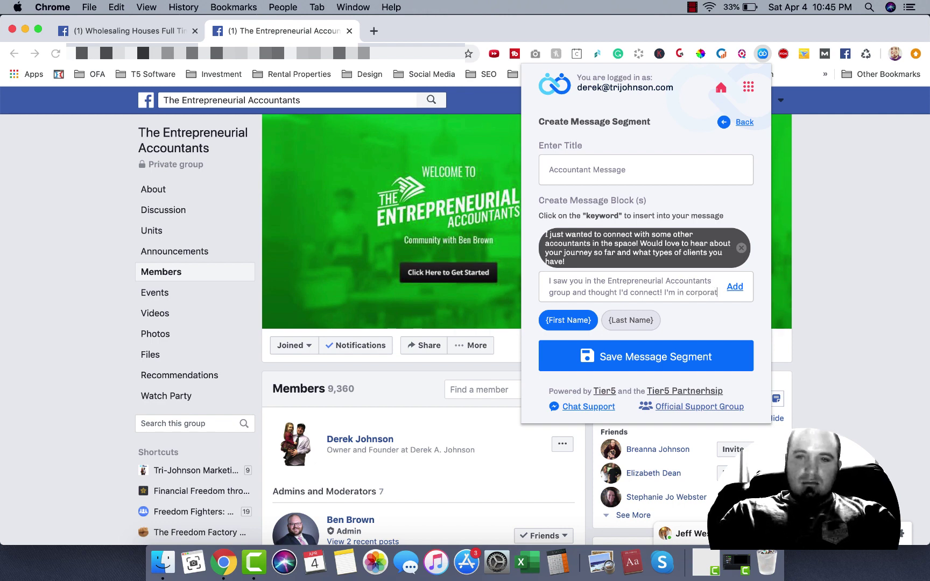
pyautogui.write('e accounting')
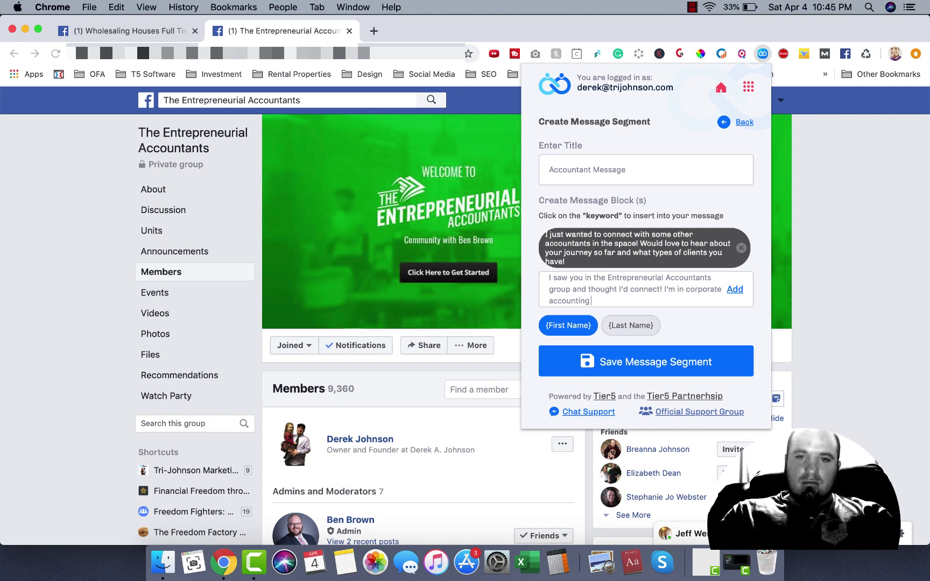
pyautogui.write(' and also')
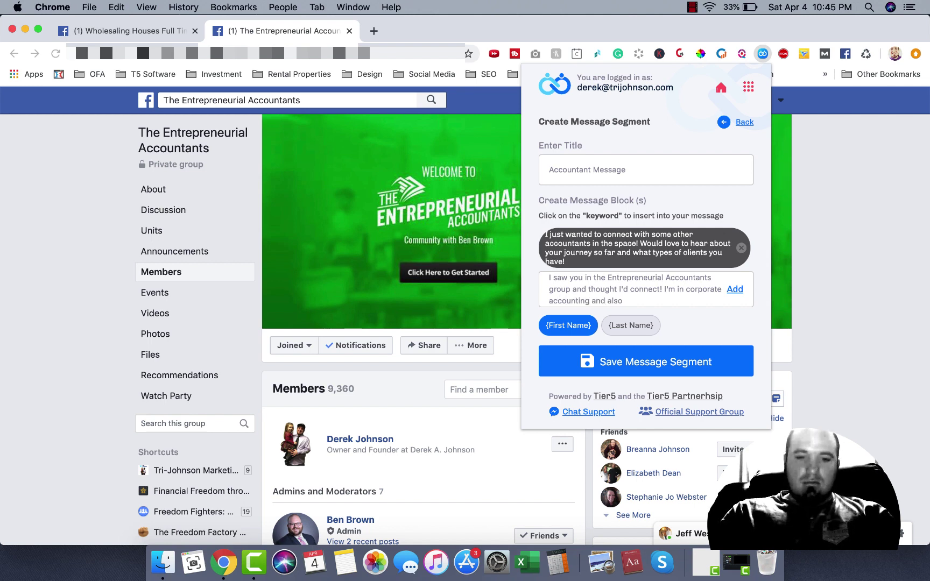
pyautogui.write(' running a D')
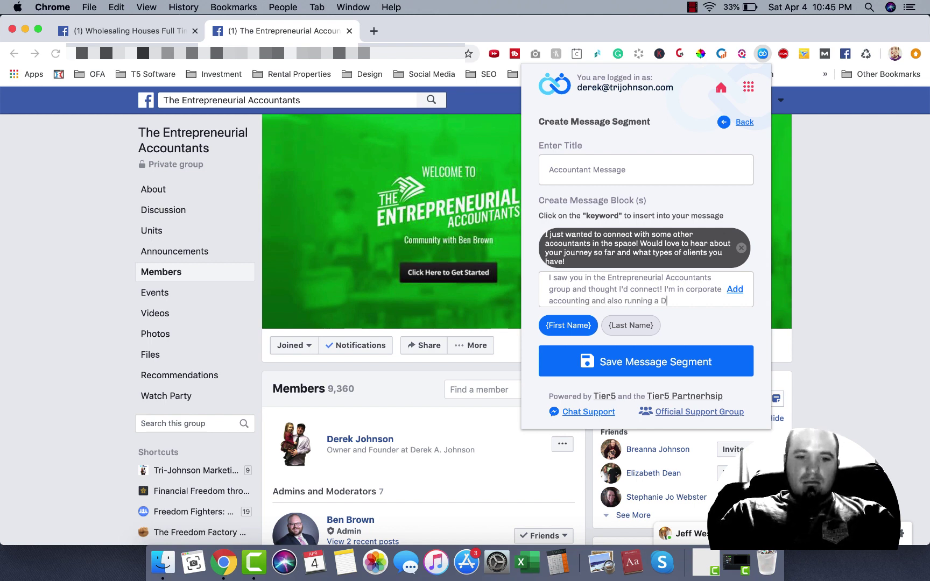
pyautogui.press('BackSpace')
pyautogui.write('Saa')
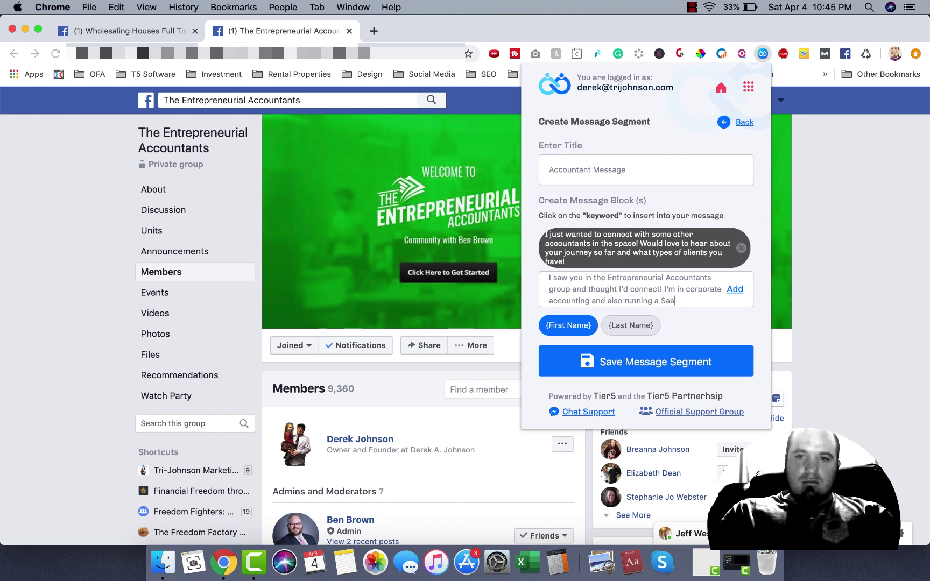
pyautogui.write('S company.')
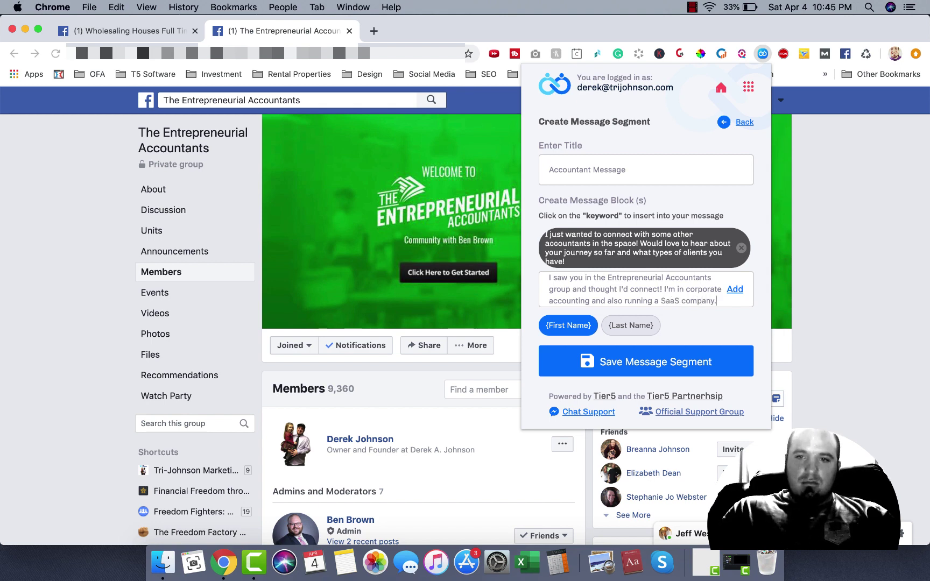
pyautogui.click(734, 289)
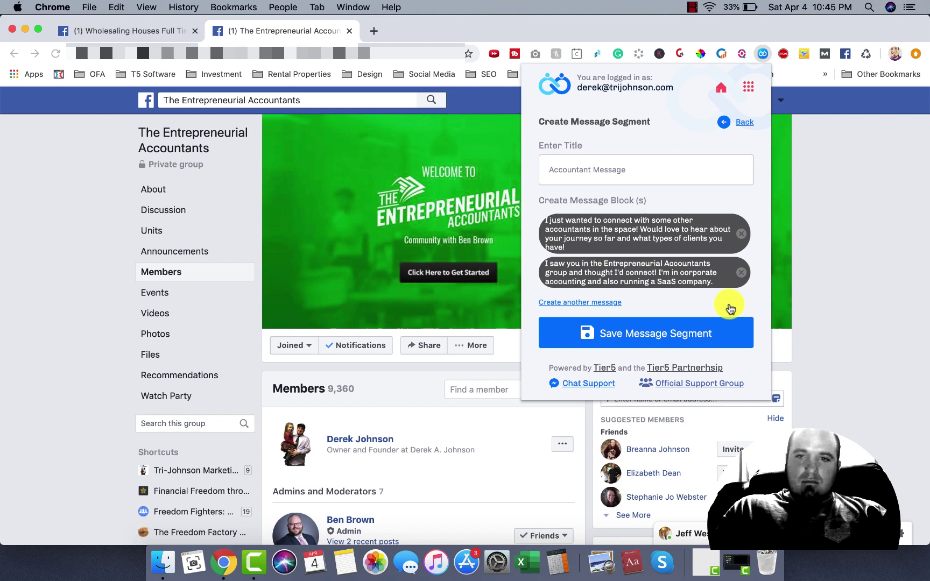
# - Create a third message block and fill it with a copy of the second block's text
pyautogui.click(691, 333)
pyautogui.click(702, 273)
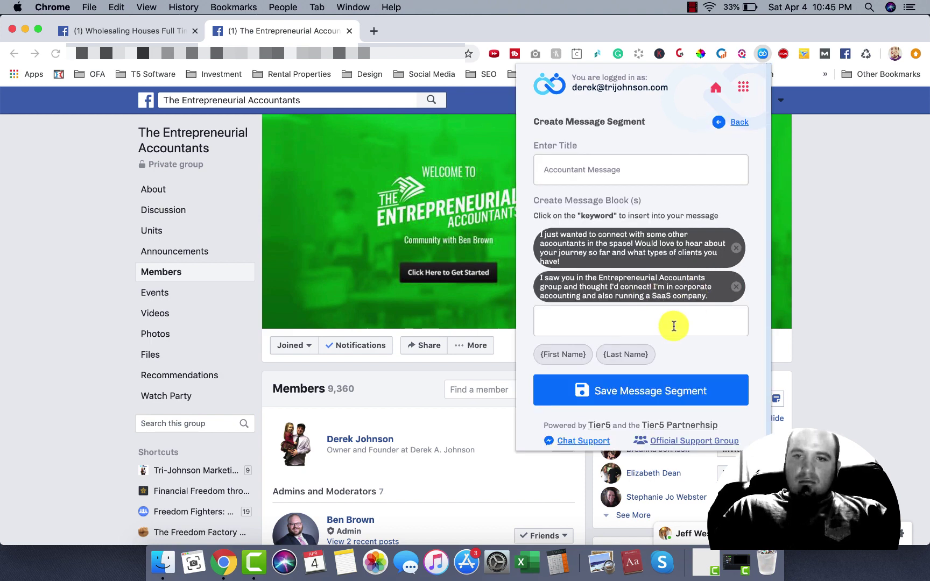
pyautogui.moveTo(714, 296); pyautogui.dragTo(537, 283)
pyautogui.press('super+c')
pyautogui.click(587, 332)
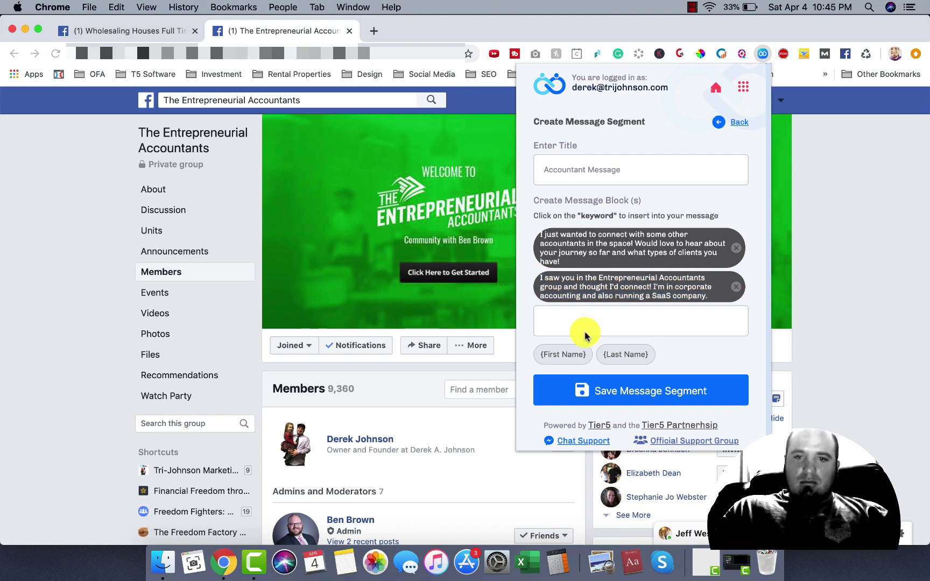
pyautogui.press('super+v')
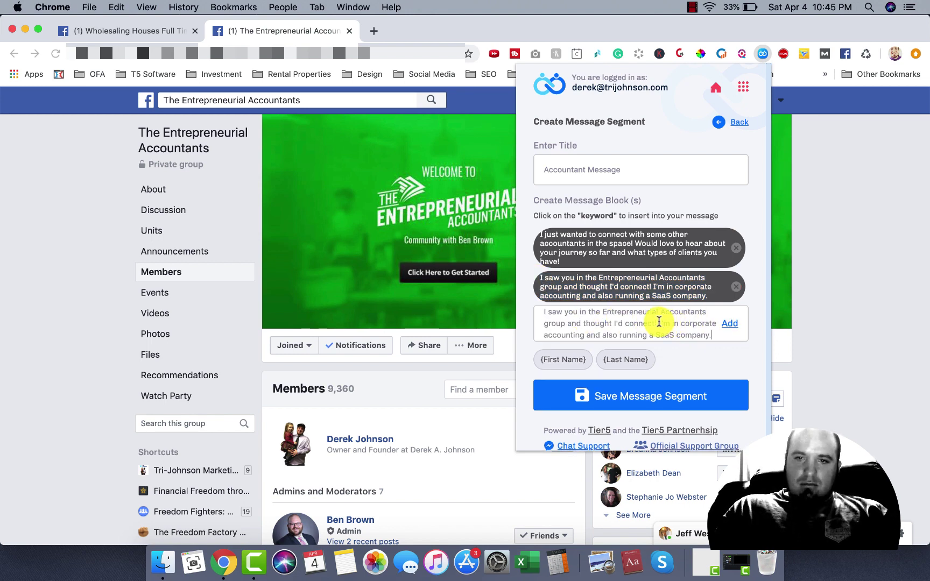
# - Replace the copied sentence about corporate accounting and the SaaS company with "Would love to chat about what software"
pyautogui.moveTo(658, 323); pyautogui.dragTo(713, 332)
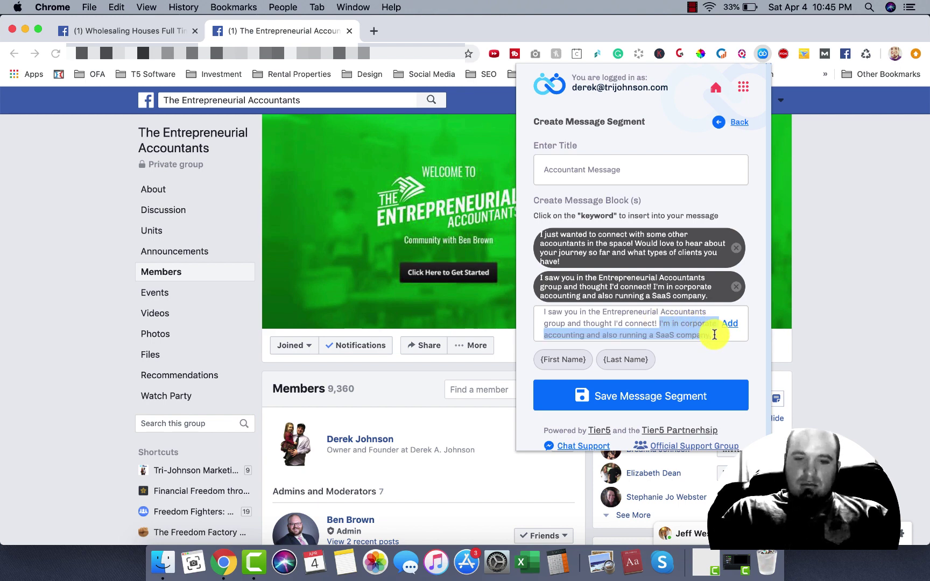
pyautogui.write('I')
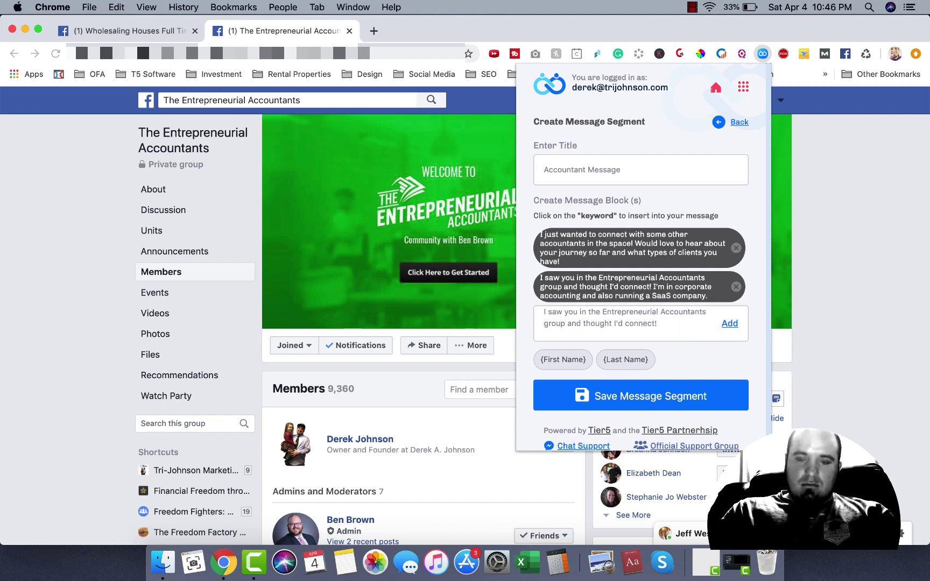
pyautogui.write('f')
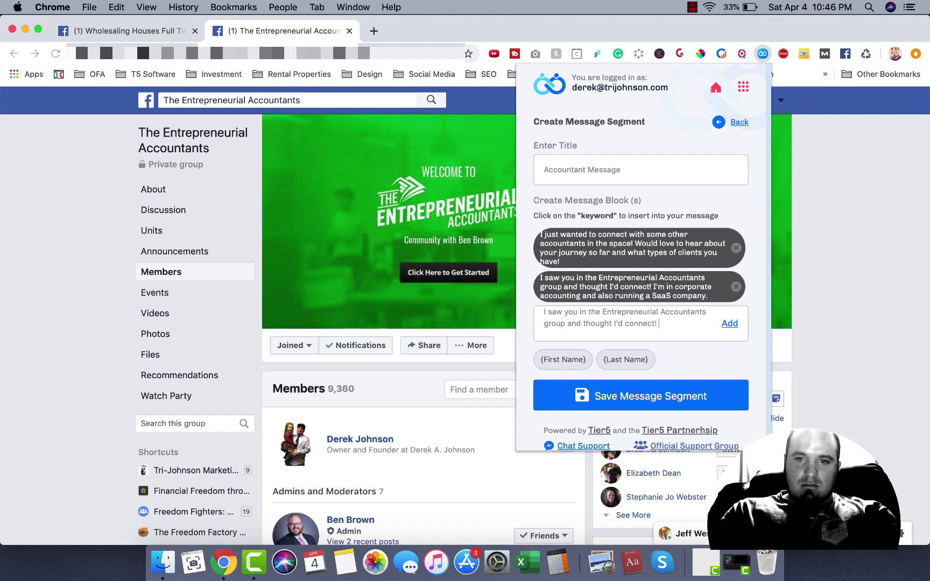
pyautogui.write('Would t')
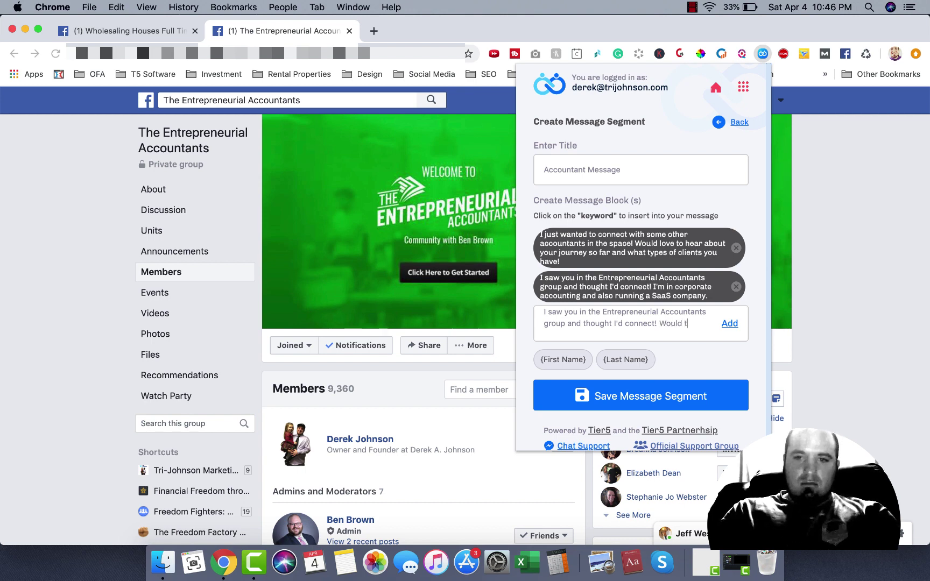
pyautogui.press('BackSpace')
pyautogui.write('love to chat a')
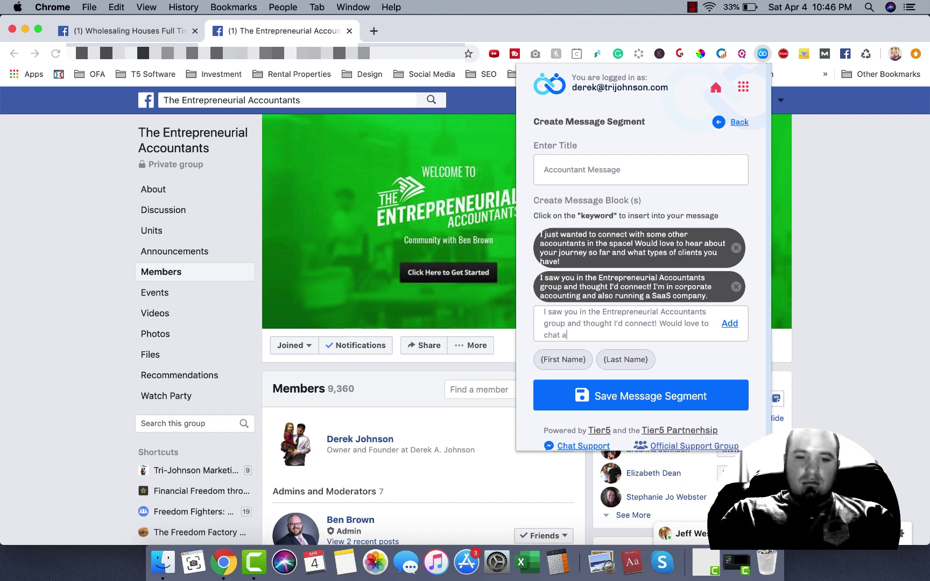
pyautogui.write('bout what softwar')
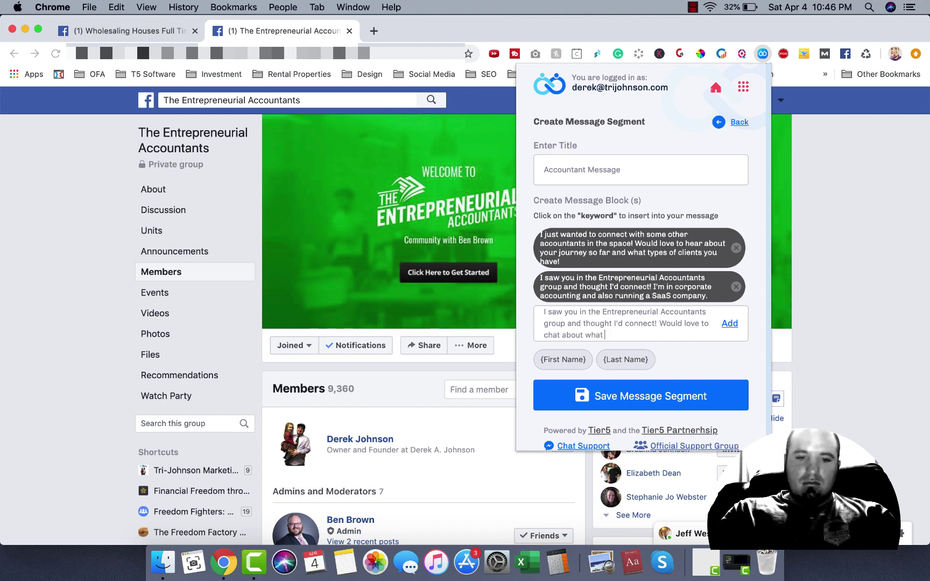
# - Complete the third block with "you are using to help you grow your business sometime.", add it, and save the message segment
pyautogui.write('u a')
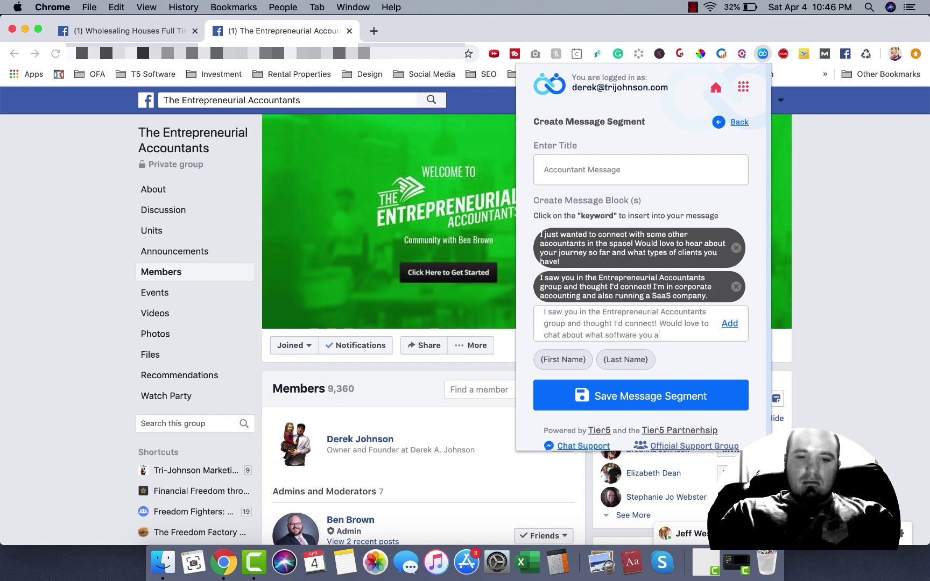
pyautogui.write('re using to he')
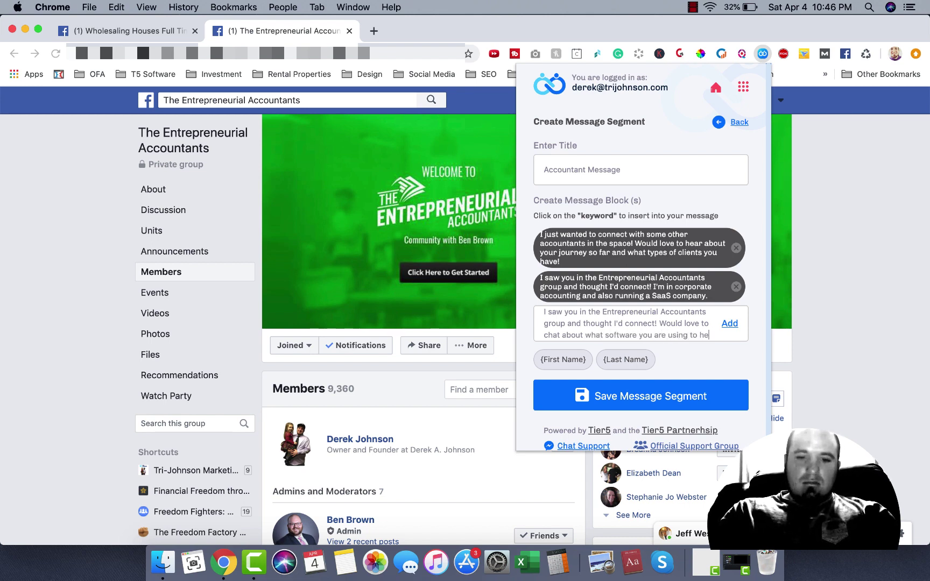
pyautogui.write('lp you g')
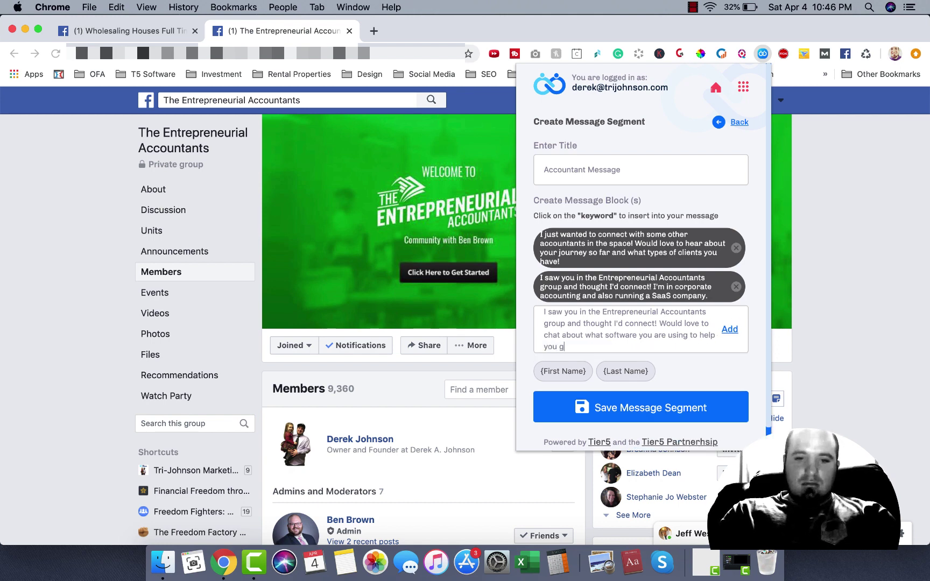
pyautogui.write('row your')
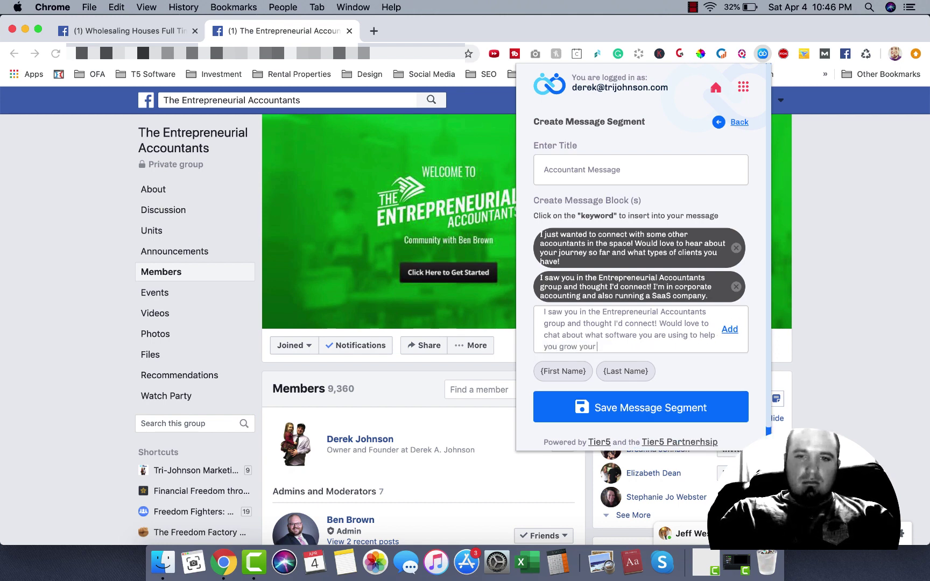
pyautogui.write(' business some')
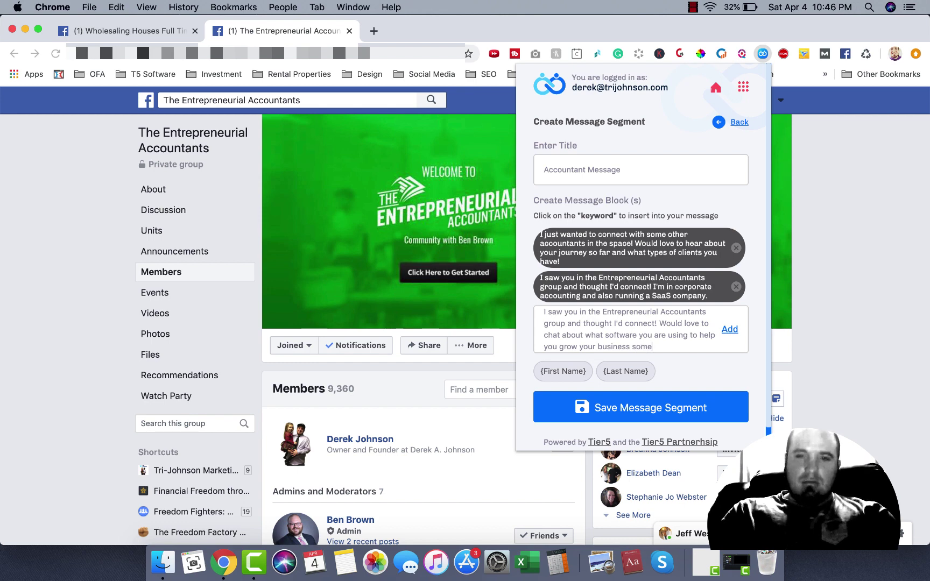
pyautogui.write('time.')
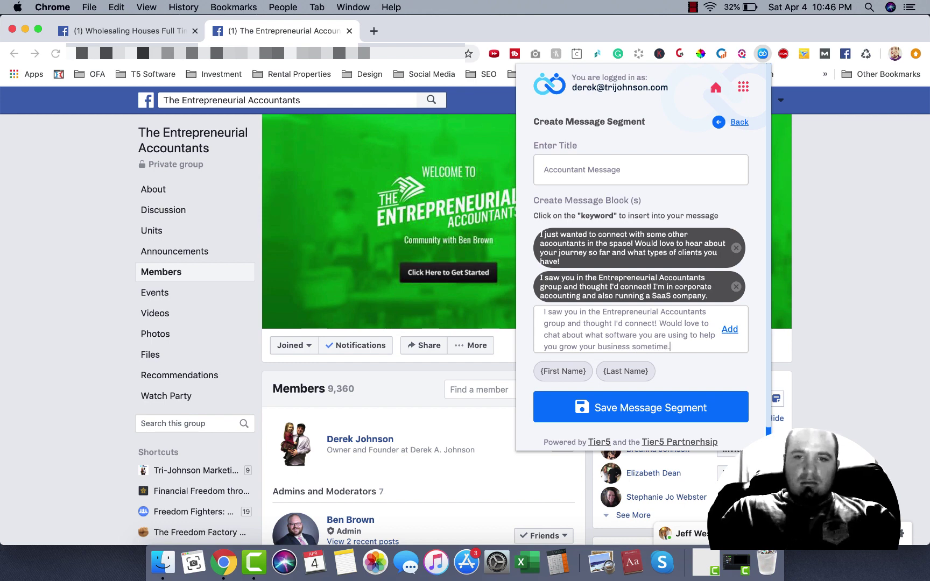
pyautogui.click(729, 329)
pyautogui.click(665, 377)
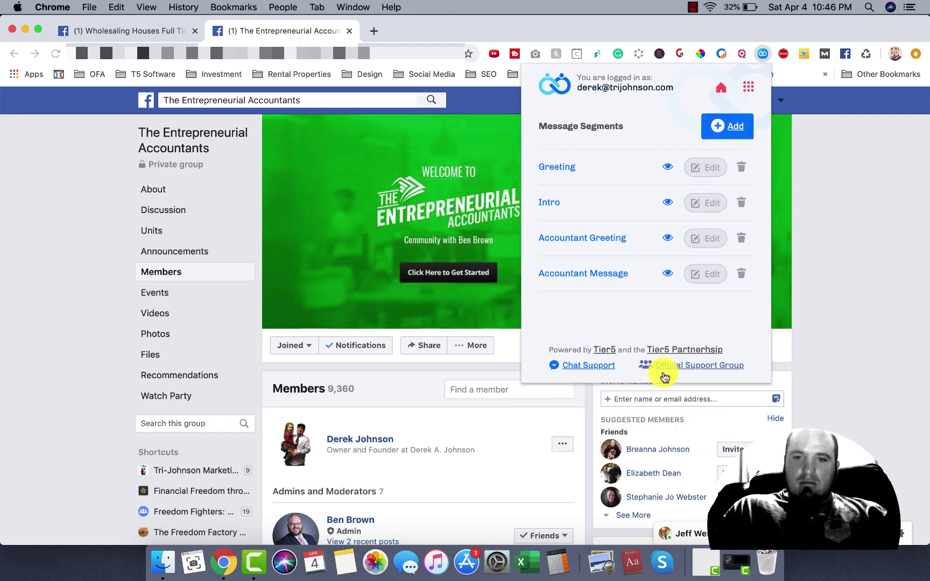
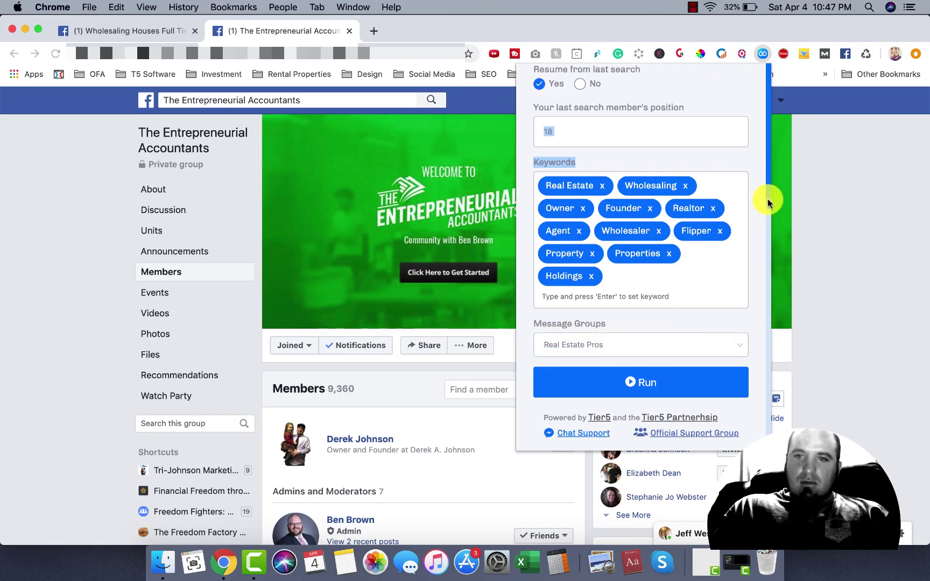
# - Start a new message group in Friend Connector and title it "Accountants"
pyautogui.moveTo(768, 199); pyautogui.dragTo(763, 58)
pyautogui.click(742, 86)
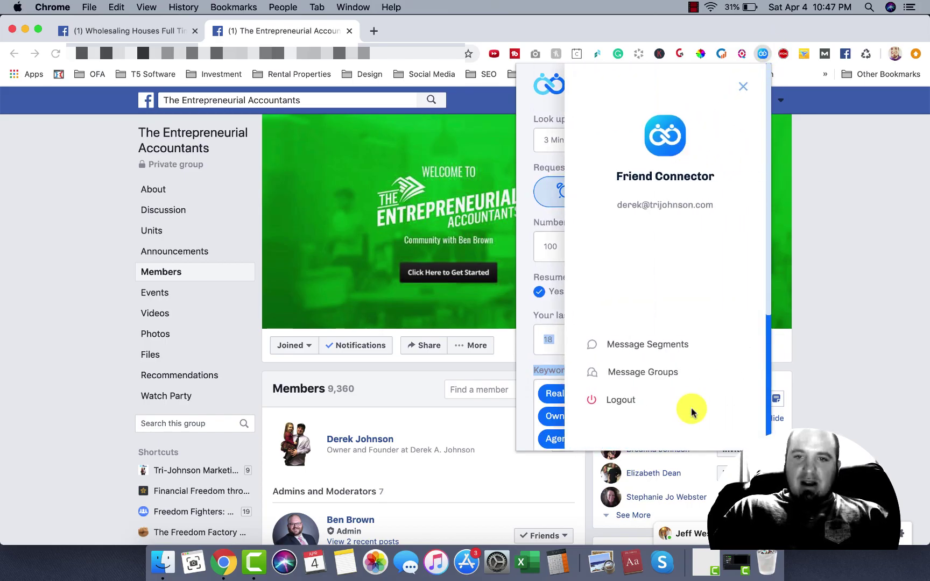
pyautogui.click(646, 372)
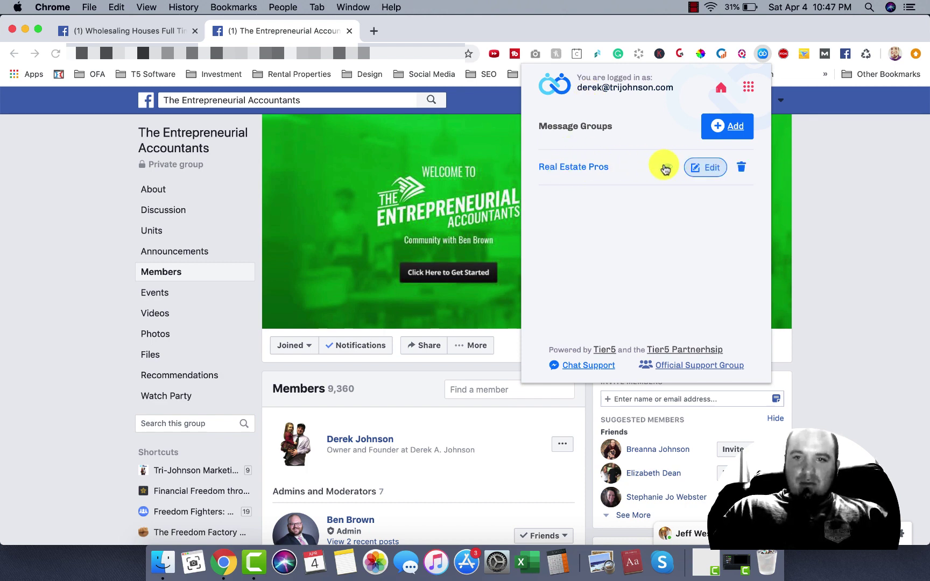
pyautogui.click(727, 127)
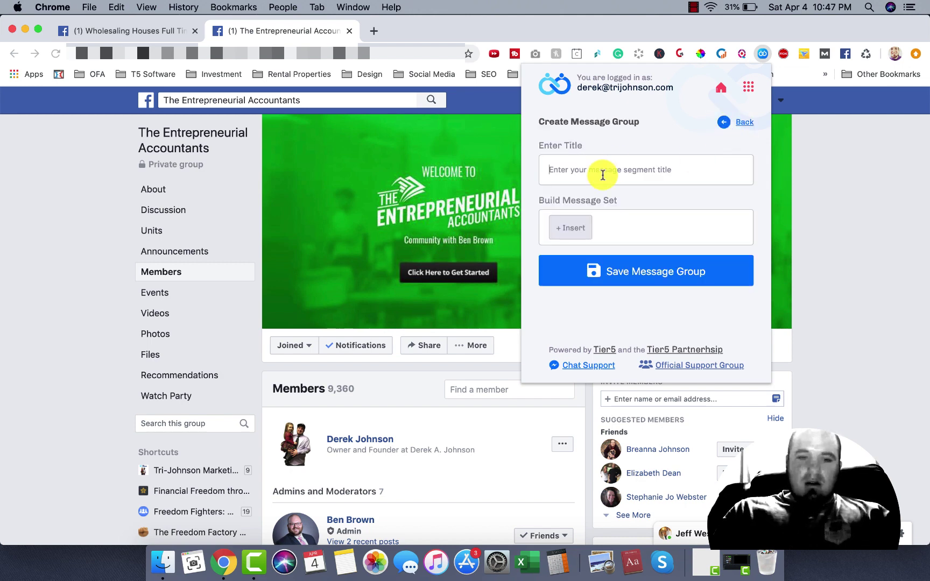
pyautogui.click(601, 170)
pyautogui.write('Accountants')
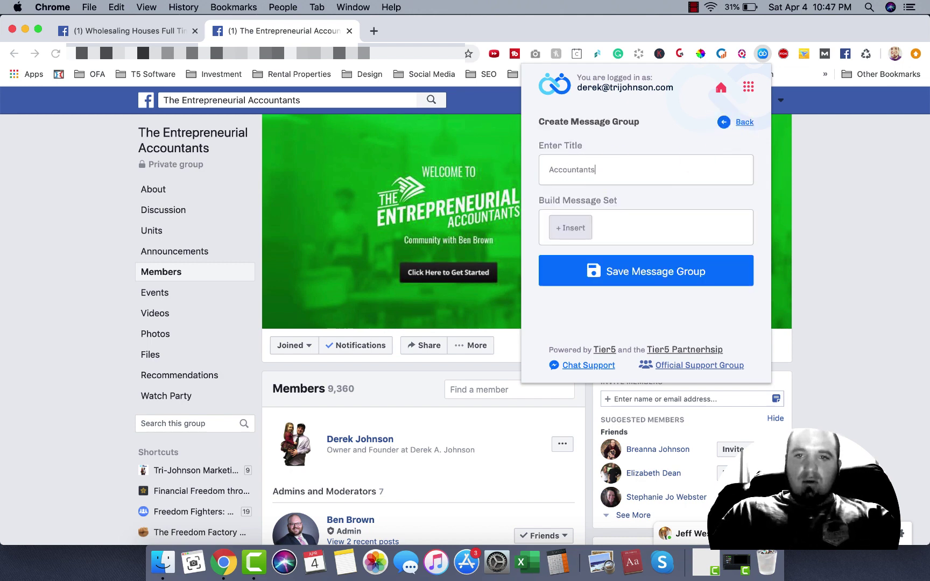
# - Build the message set from the Accountant Greeting segment followed by the Accountant Message segment
pyautogui.click(571, 228)
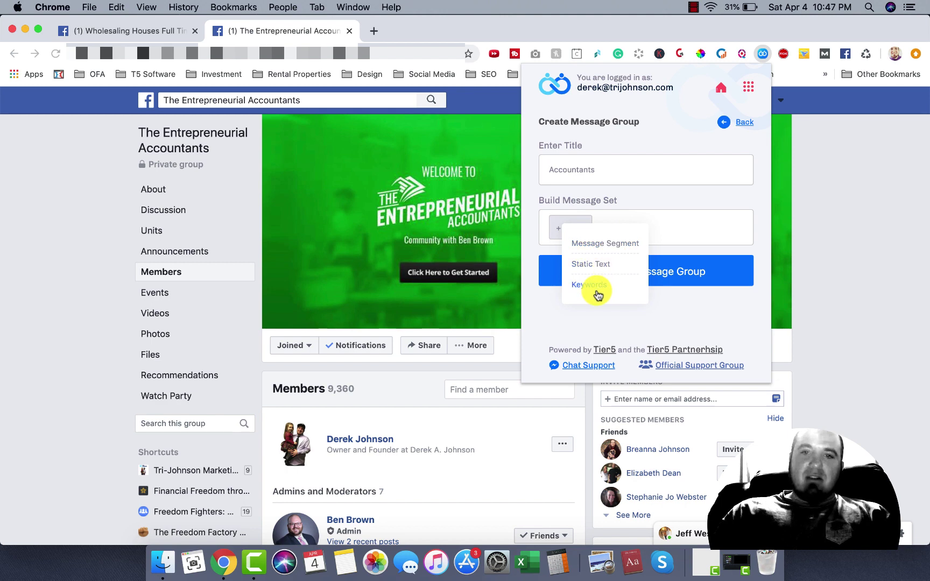
pyautogui.click(610, 247)
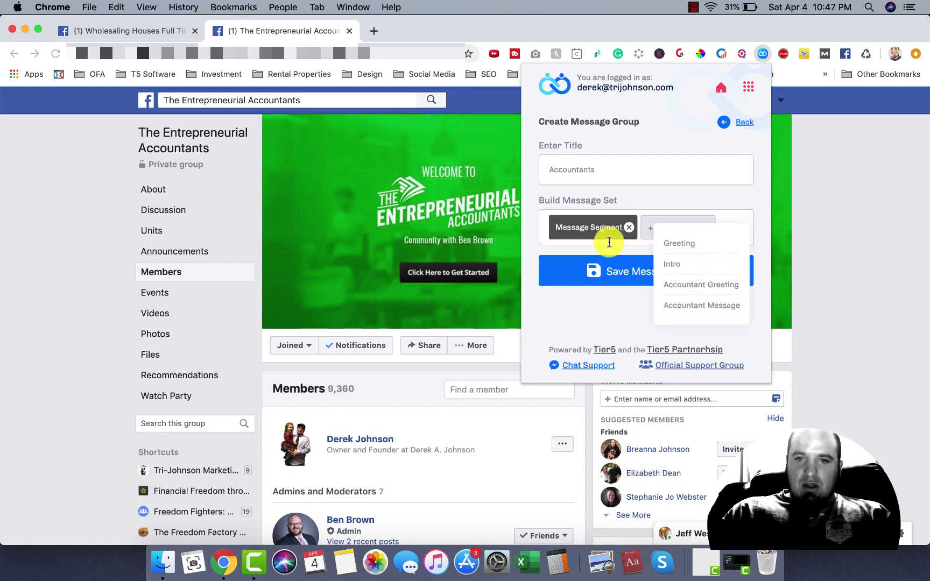
pyautogui.click(688, 284)
pyautogui.click(675, 227)
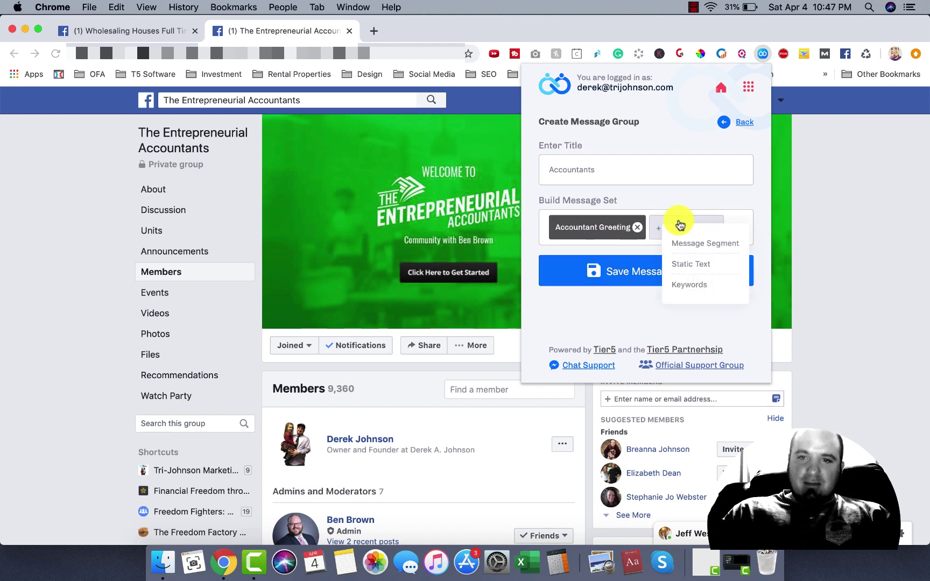
pyautogui.click(720, 245)
pyautogui.click(625, 365)
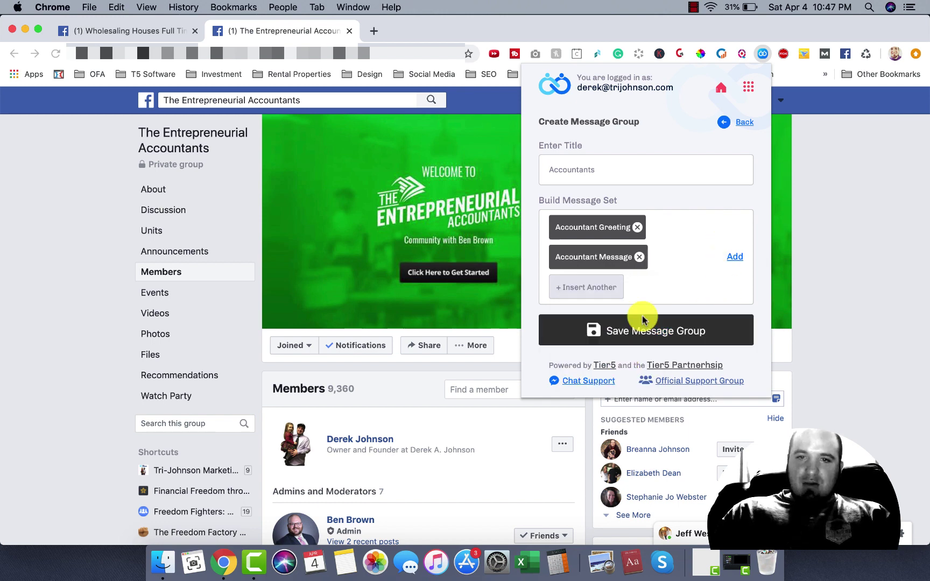
# - Insert the static text "Hope to chat soon!" at the end of the message set
pyautogui.click(582, 288)
pyautogui.click(604, 323)
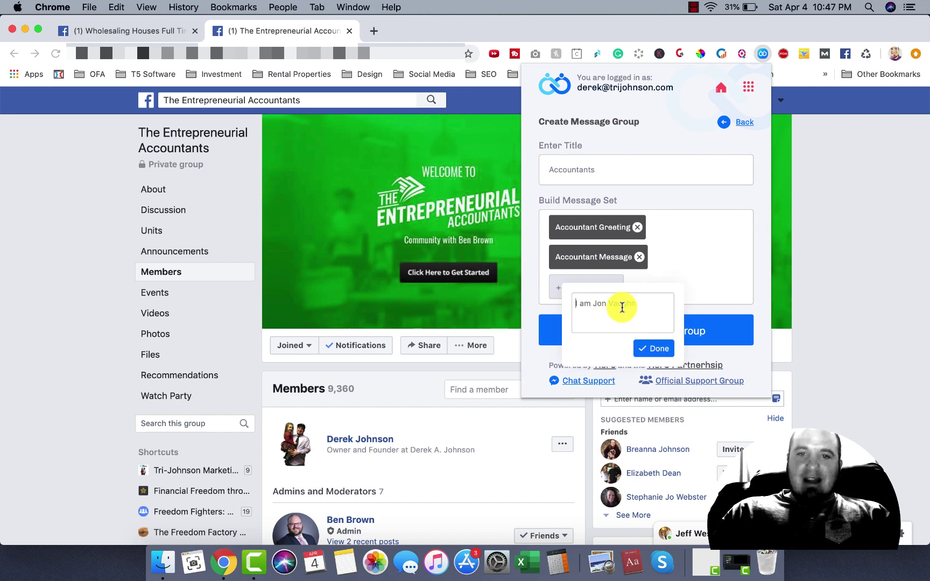
pyautogui.write('Hope to chat soon')
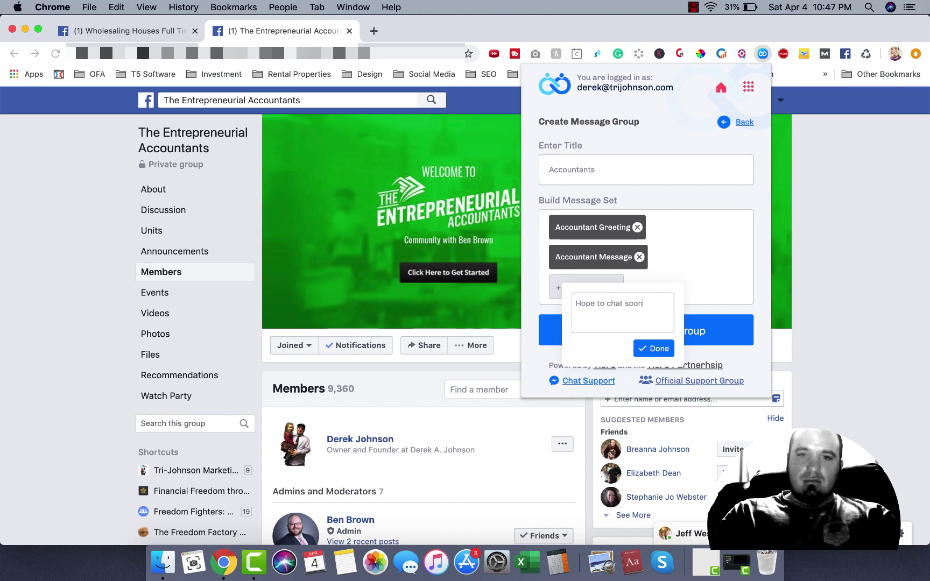
pyautogui.write('!')
pyautogui.click(653, 348)
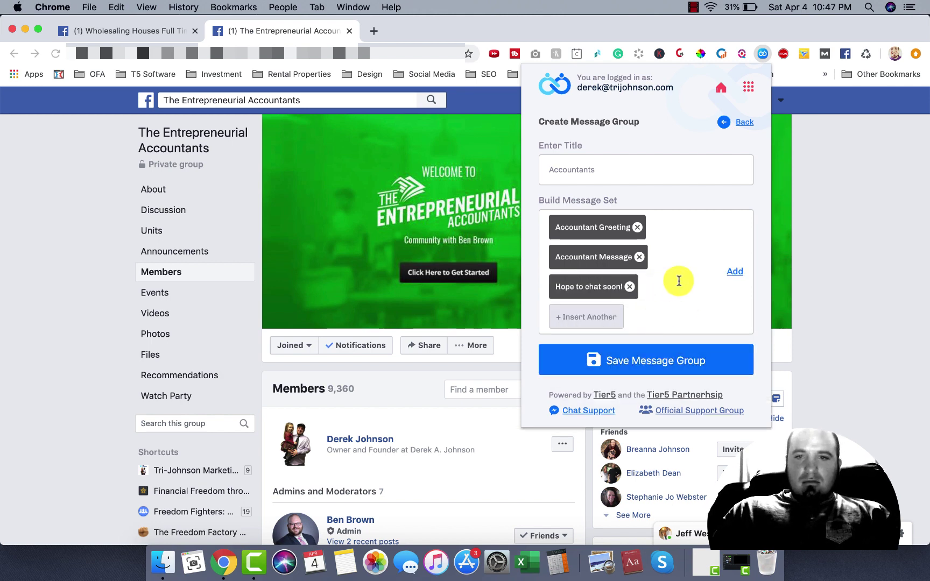
# - Add the assembled message set to the group and save the Accountants message group
pyautogui.click(676, 363)
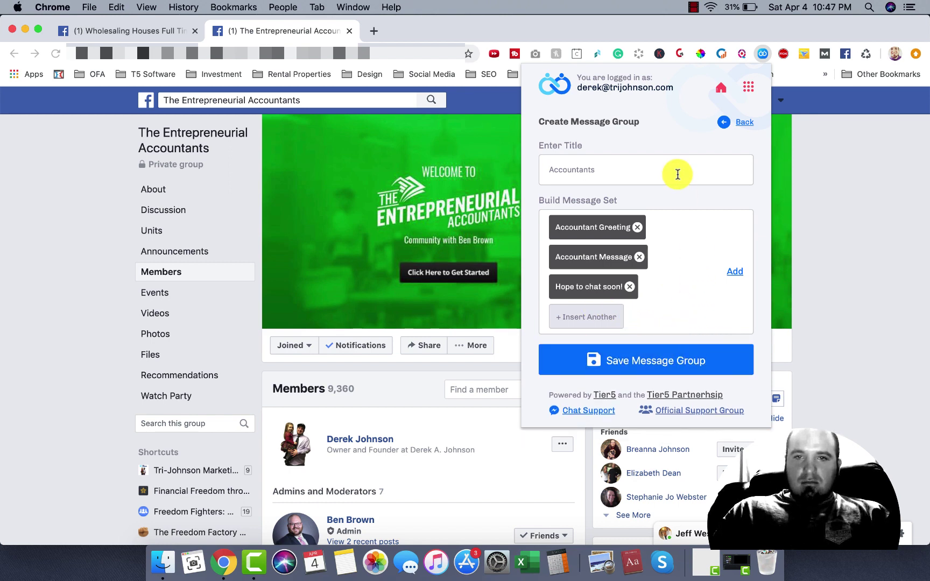
pyautogui.click(735, 271)
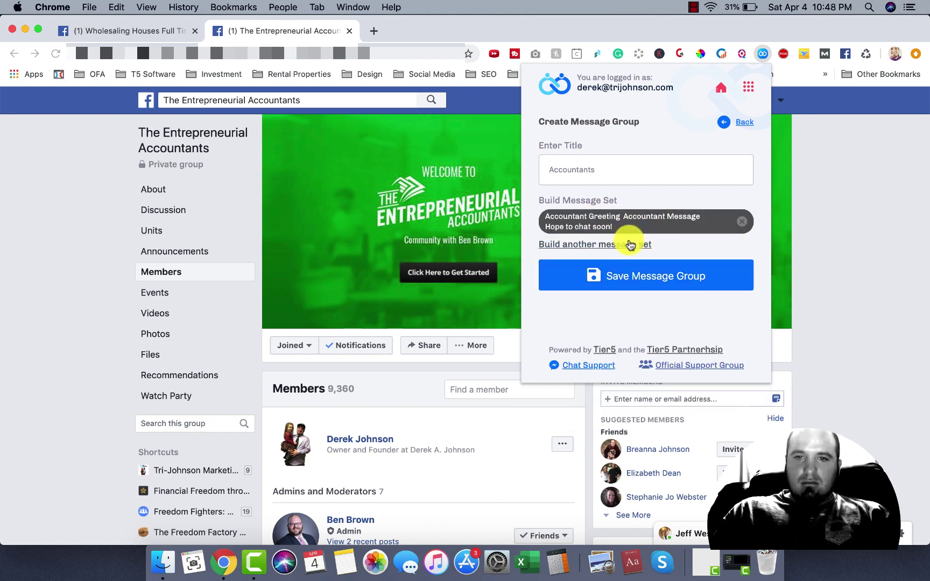
pyautogui.click(648, 276)
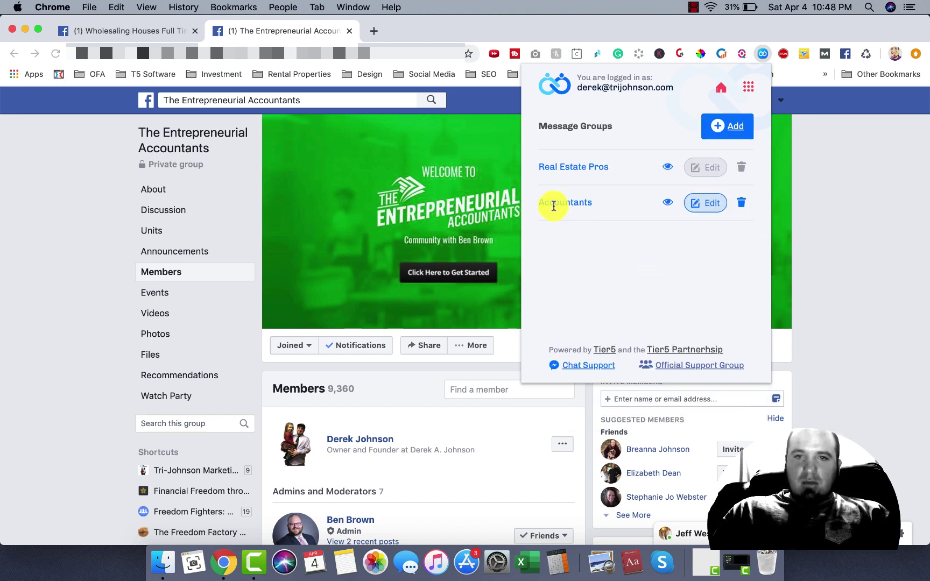
# - Preview the message produced by the Accountants message group and close the preview
pyautogui.click(667, 203)
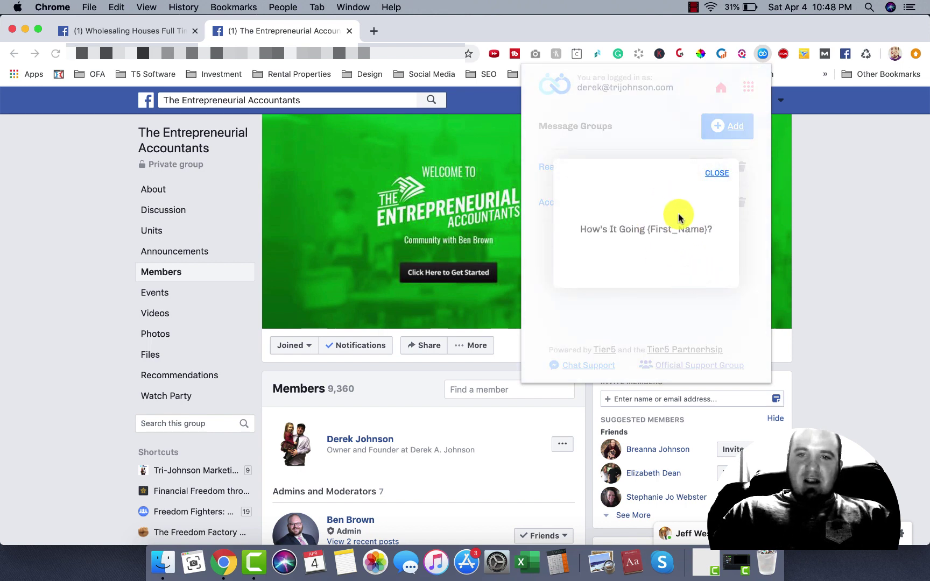
pyautogui.click(716, 175)
pyautogui.click(796, 283)
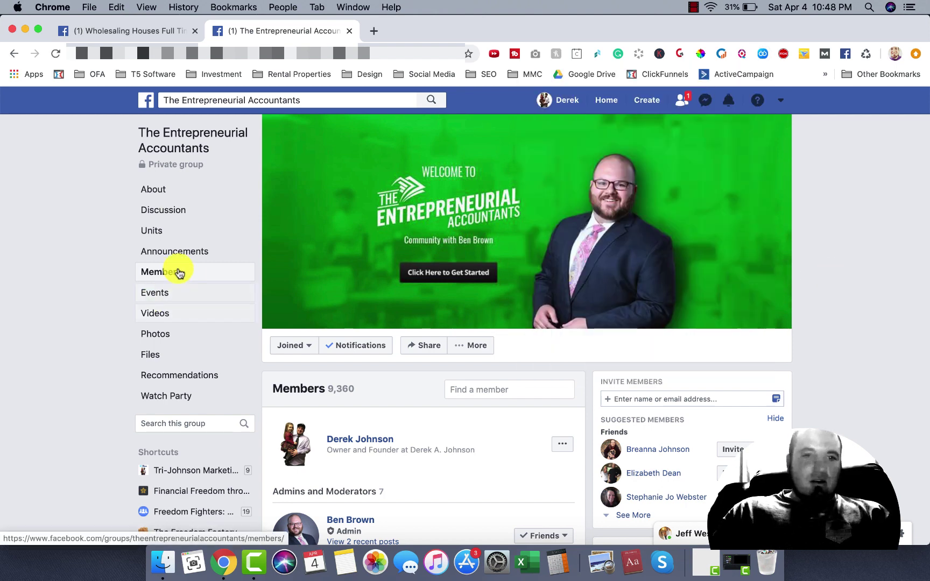
pyautogui.click(763, 54)
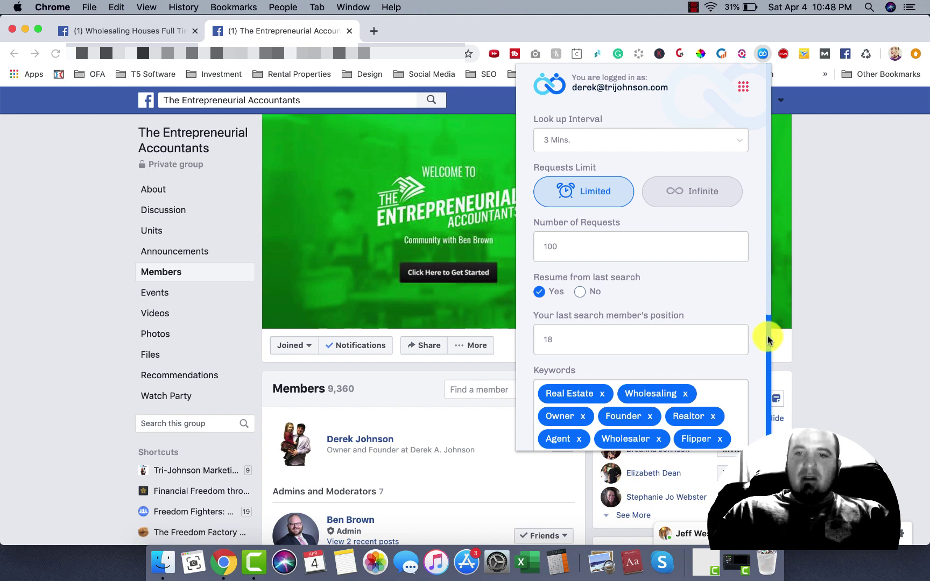
pyautogui.scroll(-4, 768, 339)
pyautogui.click(56, 272)
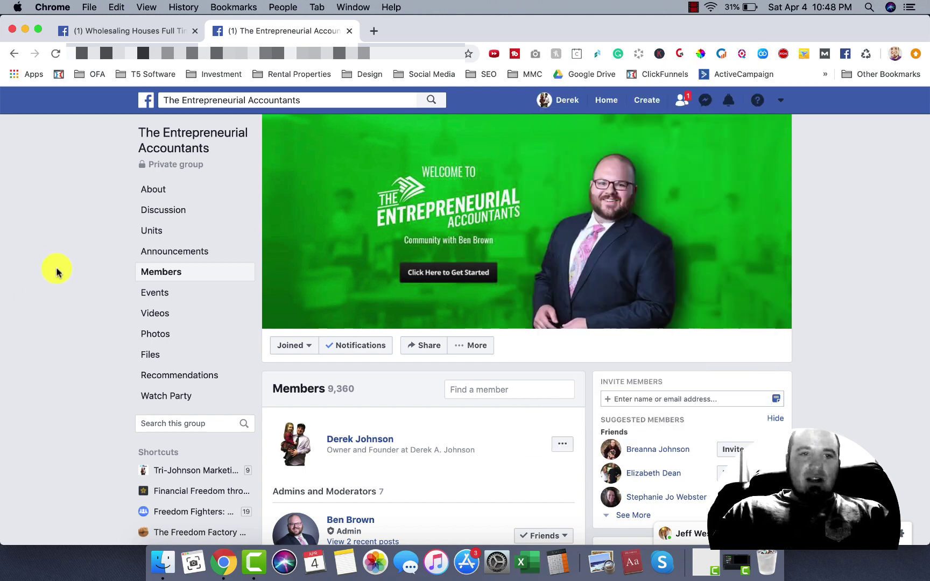
# - View the Entrepreneurial Accountants group's discussion page, then return to its member list
pyautogui.click(164, 211)
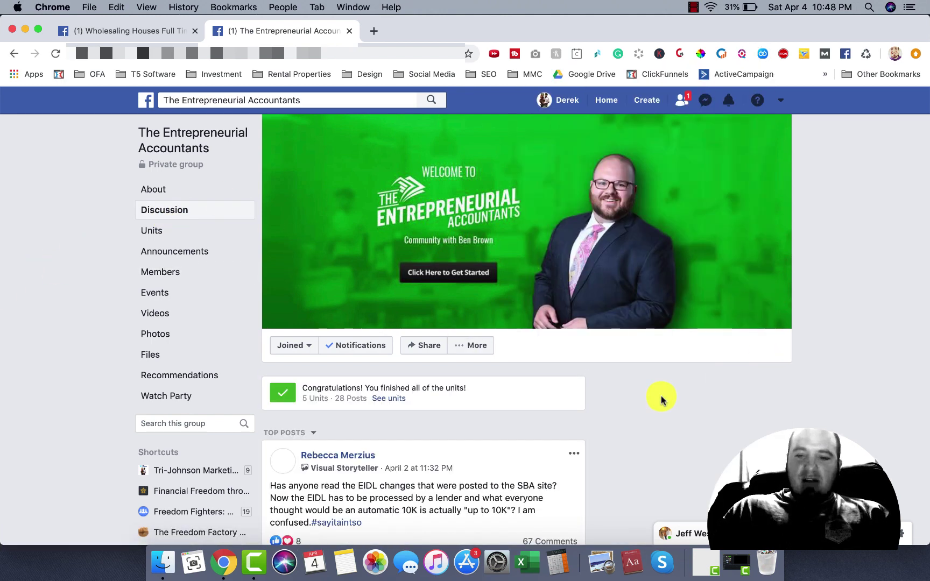
pyautogui.scroll(-1, 663, 401)
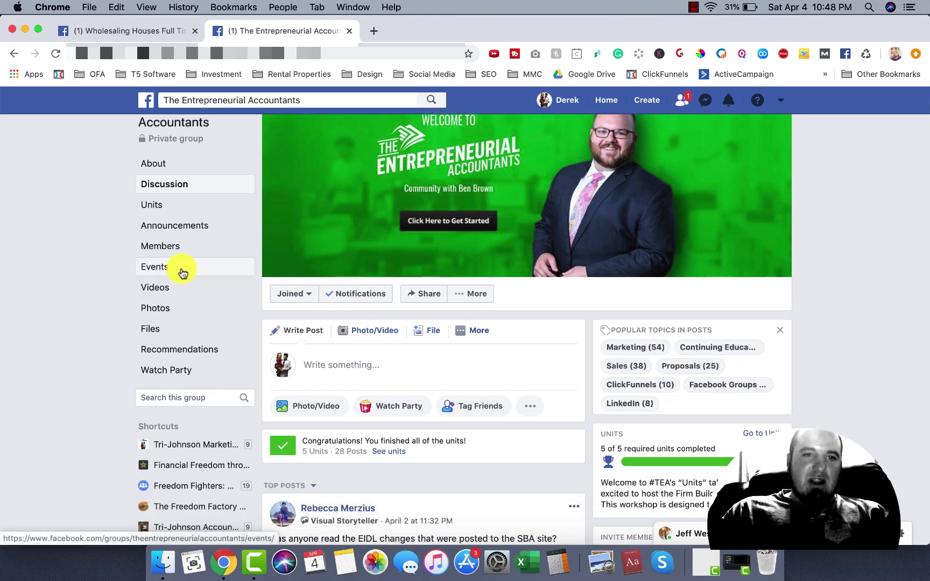
pyautogui.click(226, 245)
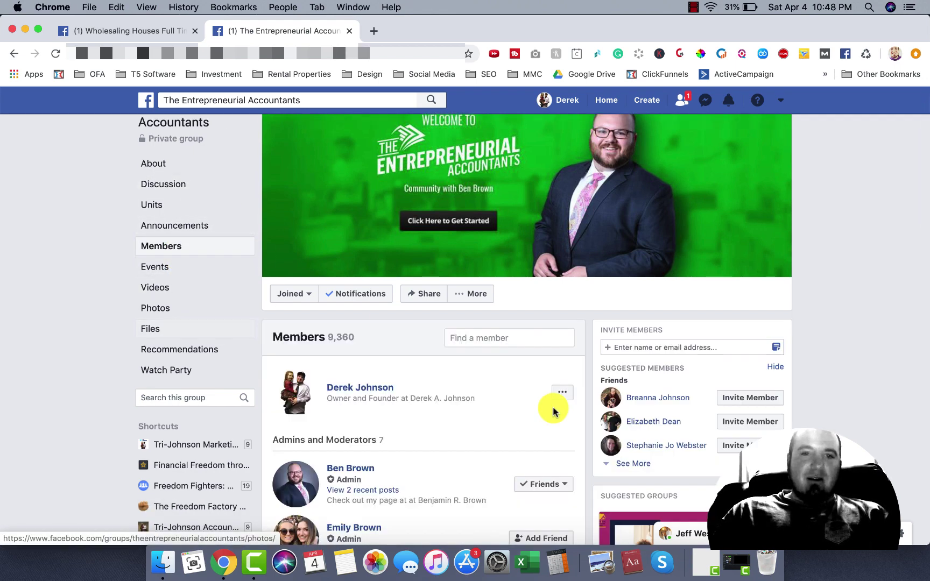
# - Set Friend Connector's look up interval to 1 minute
pyautogui.click(762, 53)
pyautogui.click(718, 144)
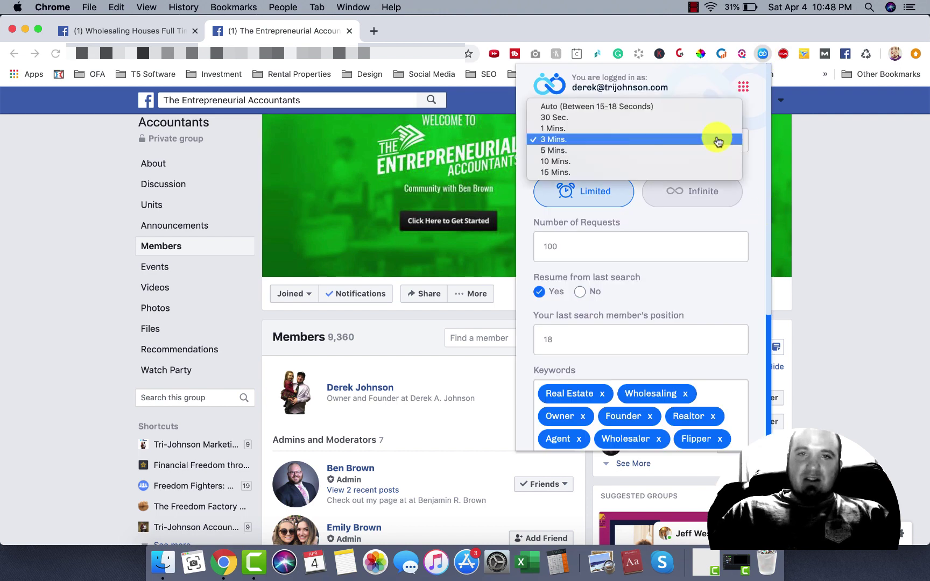
pyautogui.click(716, 135)
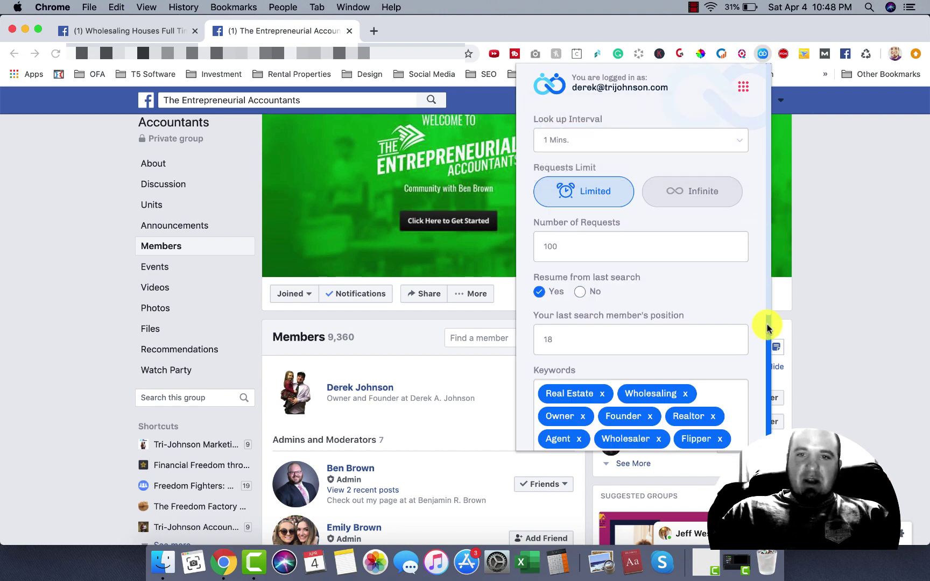
# - Remove all the existing real estate keywords from the friend request settings
pyautogui.scroll(-5, 766, 327)
pyautogui.click(689, 278)
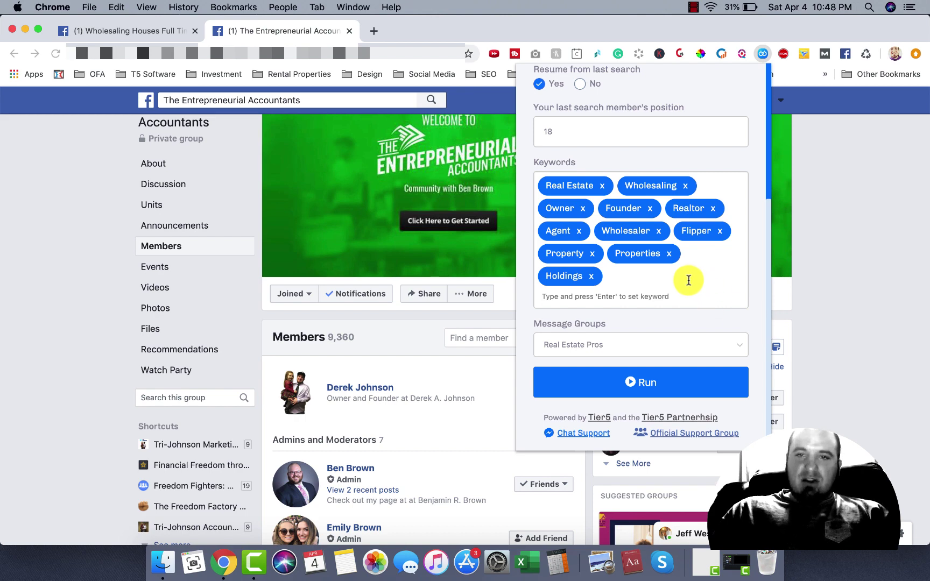
pyautogui.press('BackSpace')
pyautogui.press('BackSpace')
pyautogui.press('BackSpace')
pyautogui.press('BackSpace')
pyautogui.press('BackSpace')
pyautogui.press('BackSpace')
pyautogui.press('BackSpace')
pyautogui.press('BackSpace')
pyautogui.press('BackSpace')
pyautogui.press('BackSpace')
pyautogui.press('BackSpace')
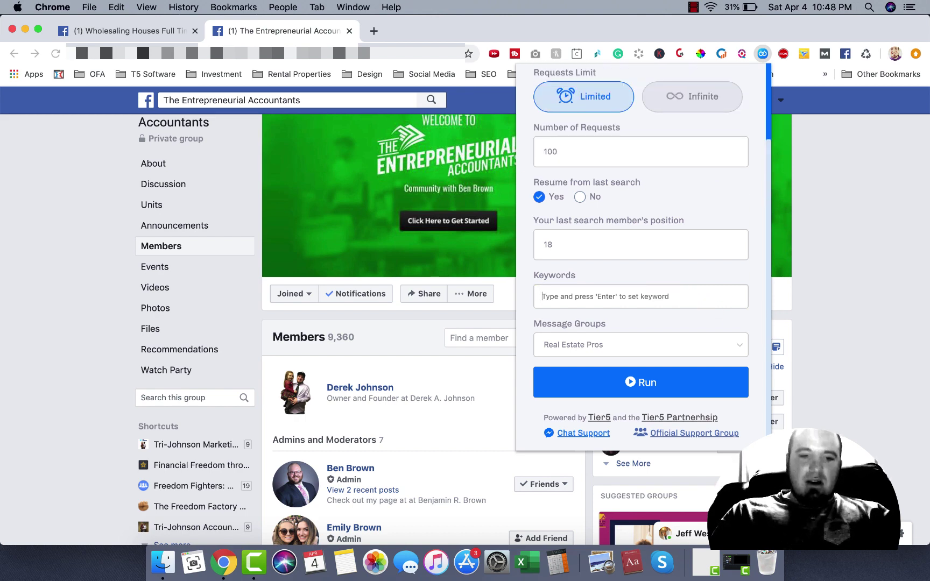
# - Add "CPA" and "Accountant" as the target keywords
pyautogui.write('CPA')
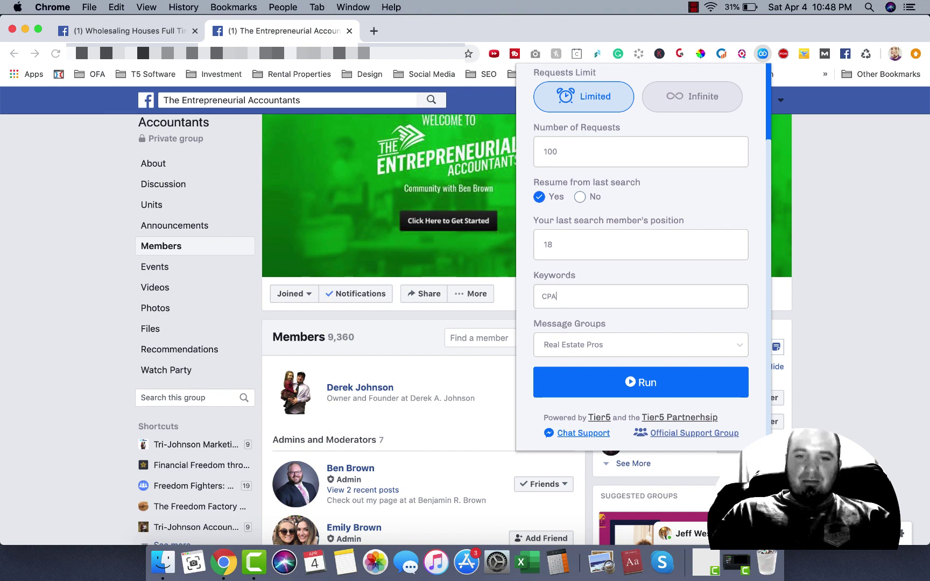
pyautogui.press('Return')
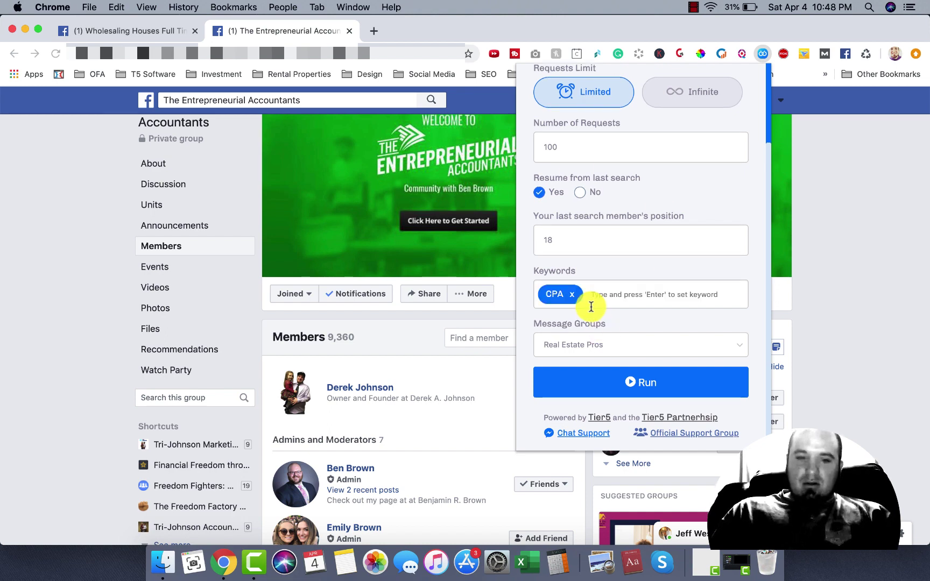
pyautogui.write('Accountant')
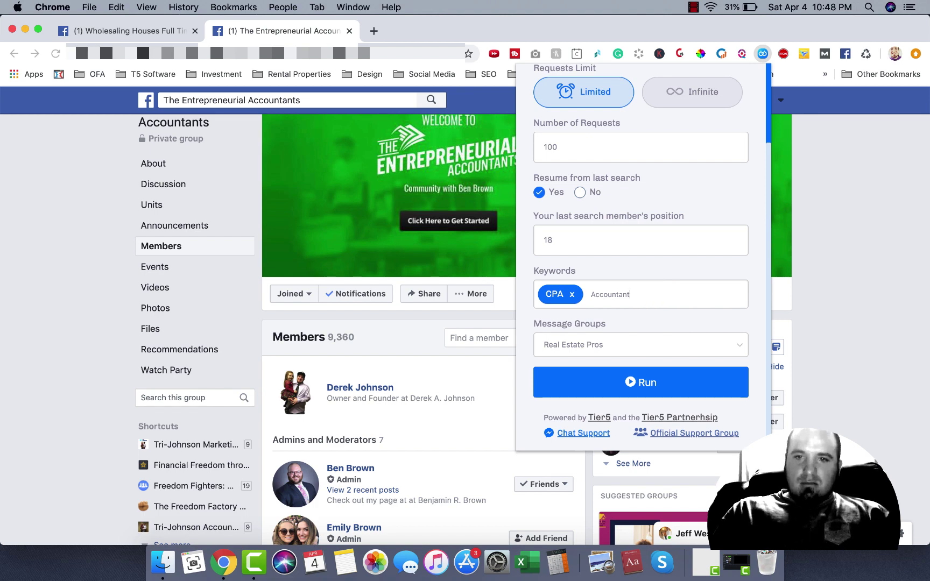
pyautogui.press('Return')
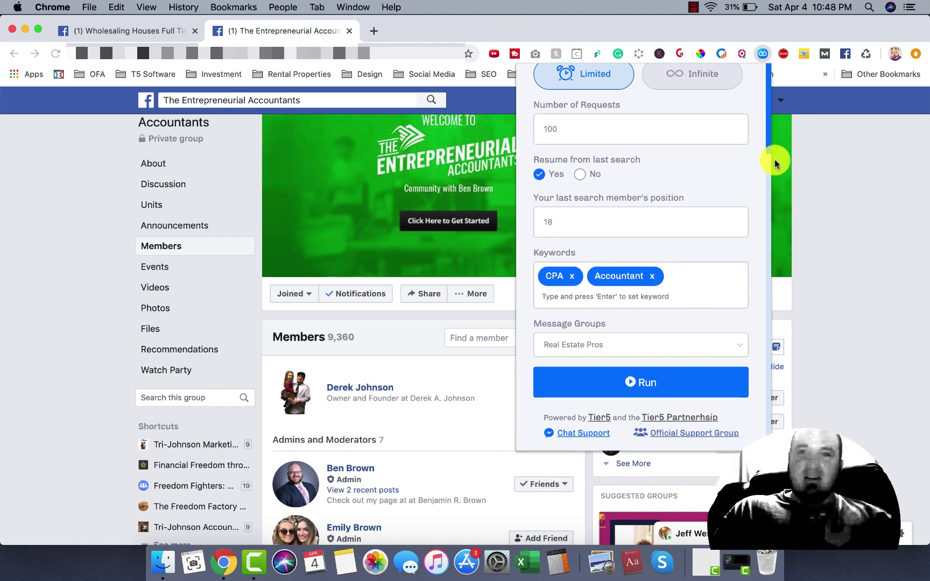
# - Choose the Accountants message group for the friend requests and run the task
pyautogui.scroll(1, 768, 135)
pyautogui.scroll(3, 768, 135)
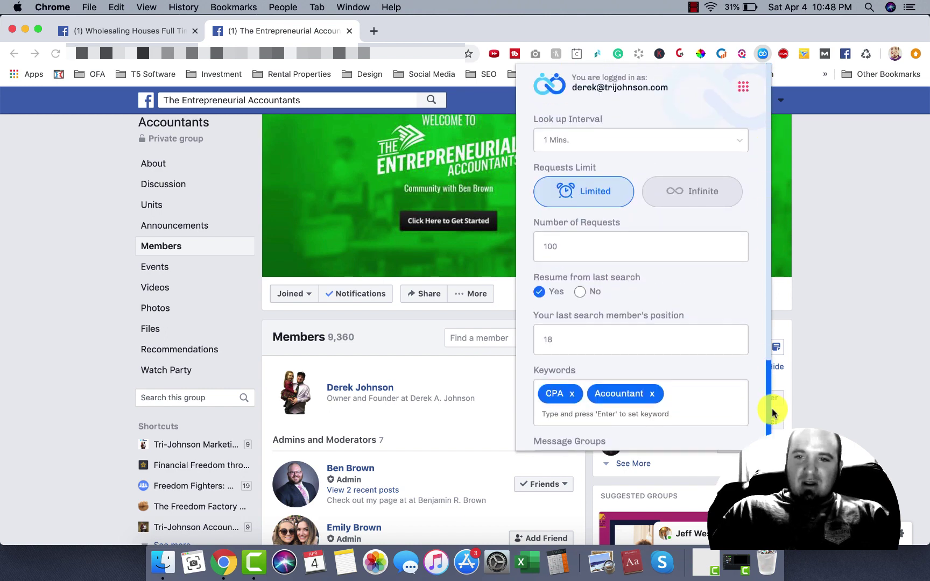
pyautogui.scroll(-3, 769, 409)
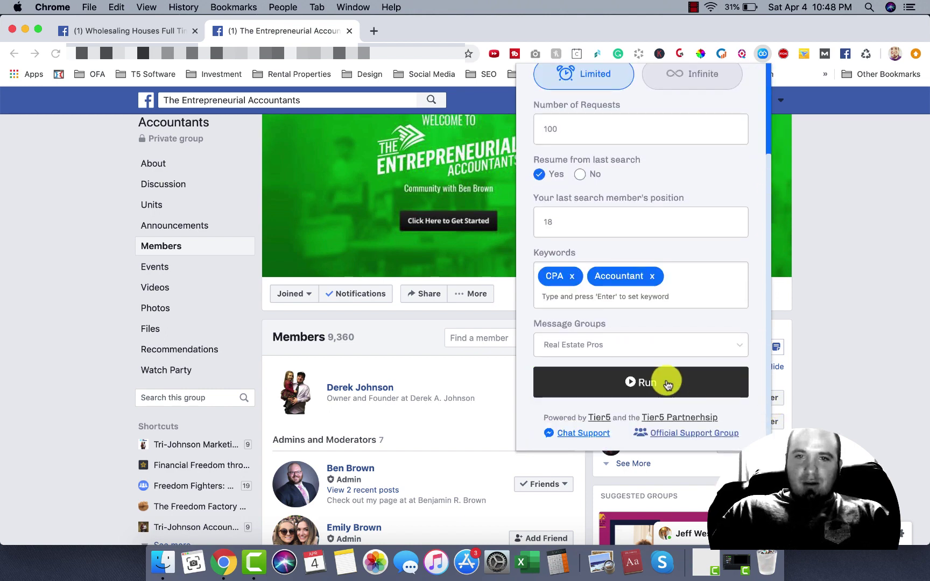
pyautogui.click(669, 348)
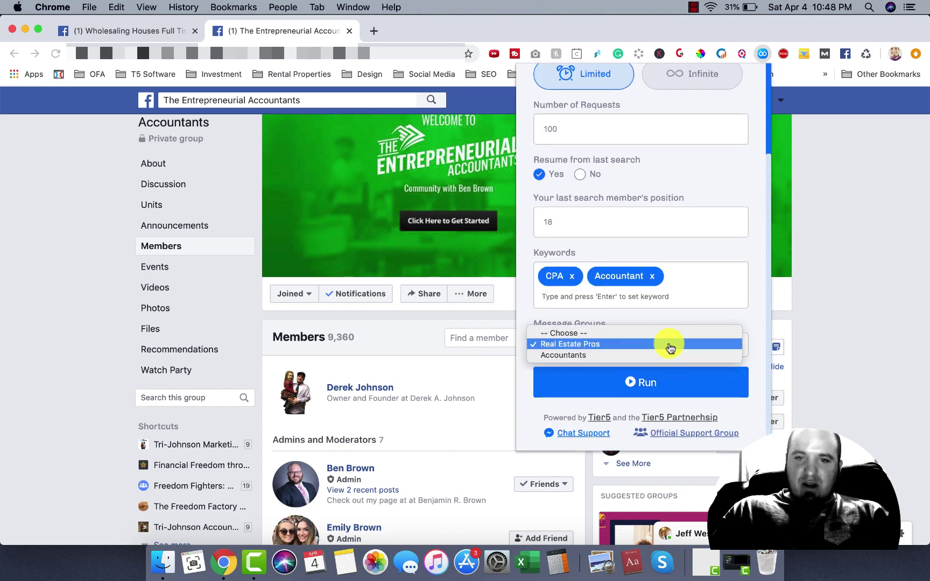
pyautogui.click(666, 355)
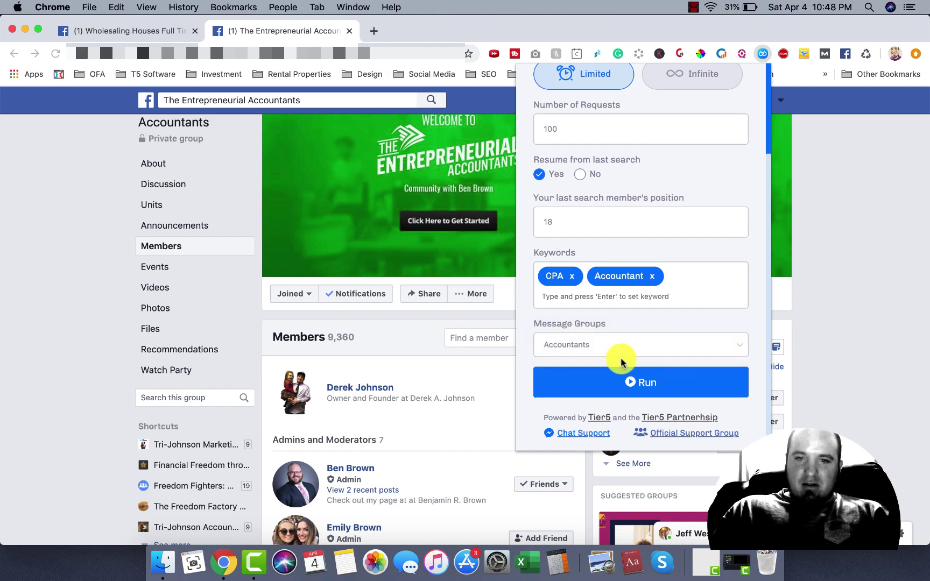
pyautogui.click(639, 396)
# - Highlight the keyword "CPA" in the workplace line of the member currently being processed
pyautogui.click(816, 383)
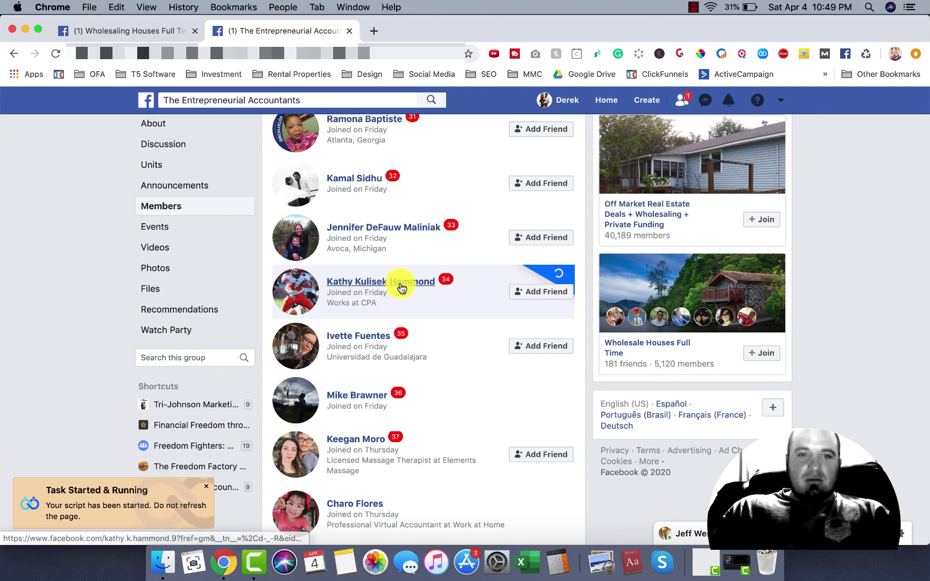
pyautogui.moveTo(363, 302); pyautogui.dragTo(383, 306)
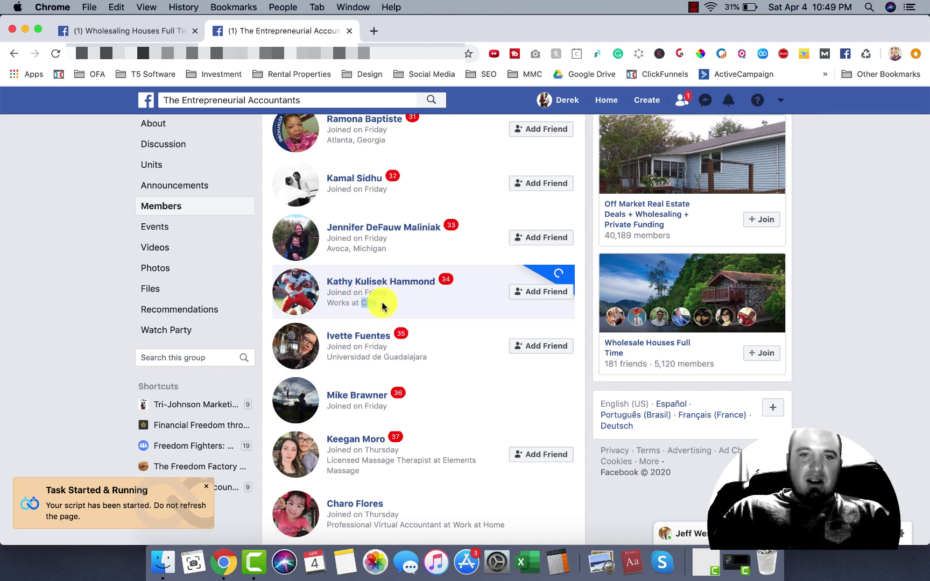
# - Select the workplace text "CPA" of the processed member once more and clear the selection
pyautogui.click(386, 305)
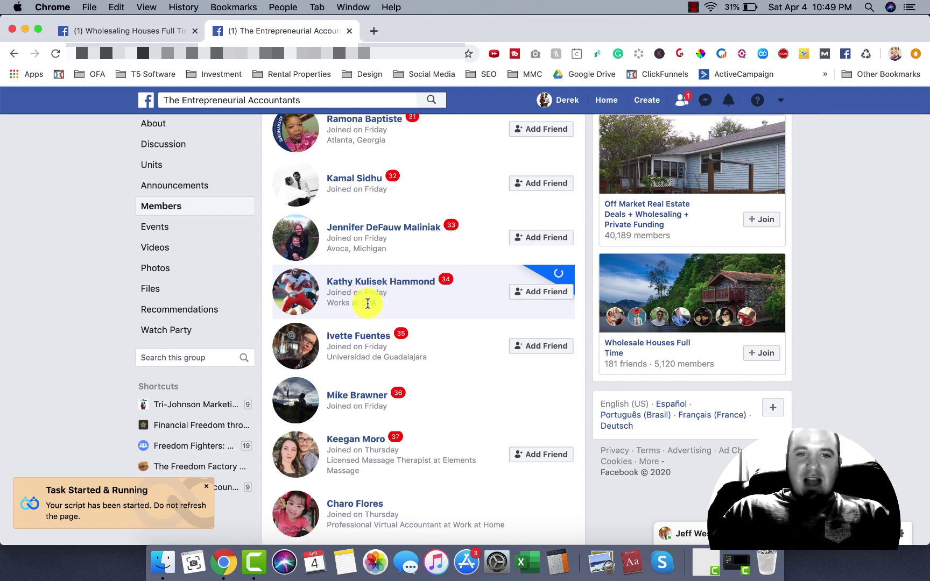
pyautogui.moveTo(362, 303); pyautogui.dragTo(409, 306)
pyautogui.click(395, 303)
pyautogui.click(426, 307)
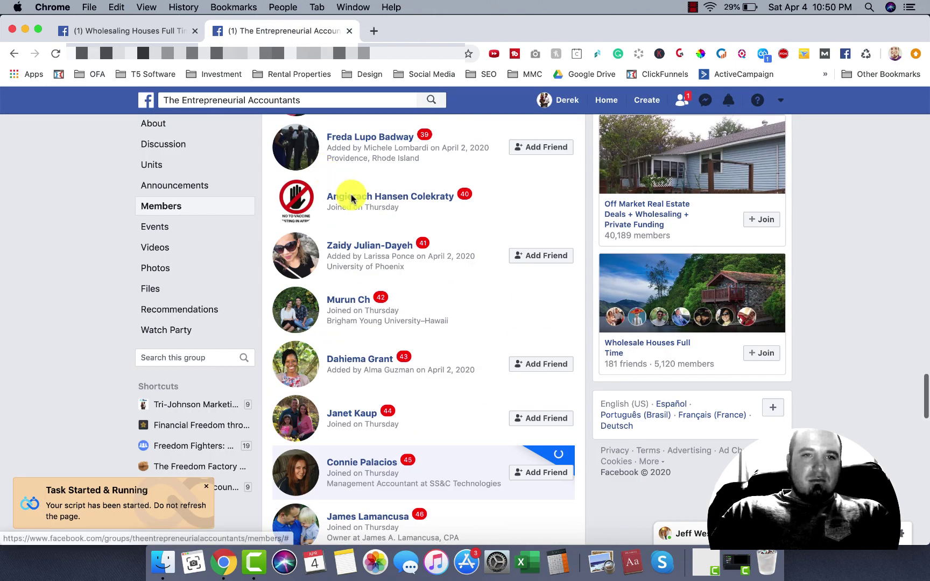
# - Open the most recent Messenger conversation, read the automated message sent to the CPA member, and close the chat
pyautogui.click(705, 100)
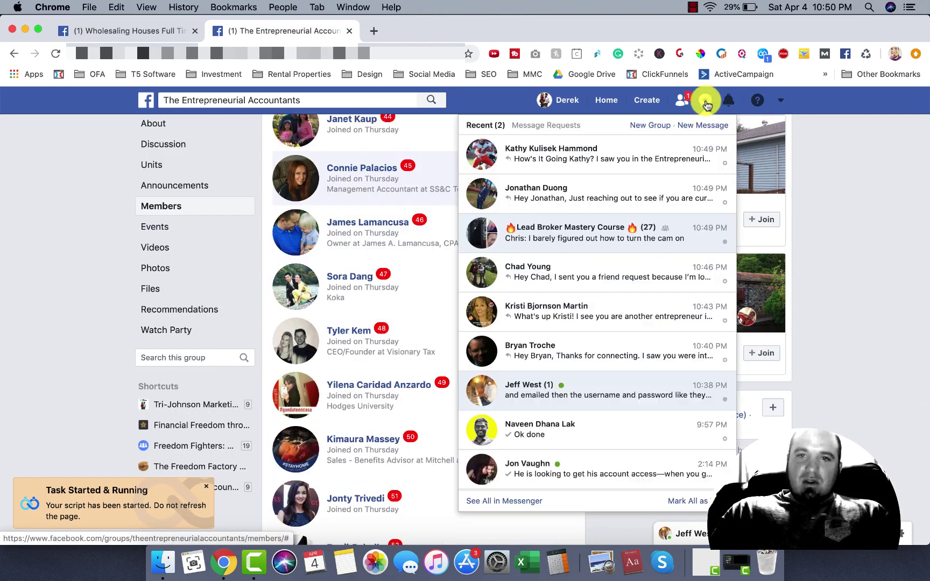
pyautogui.click(587, 151)
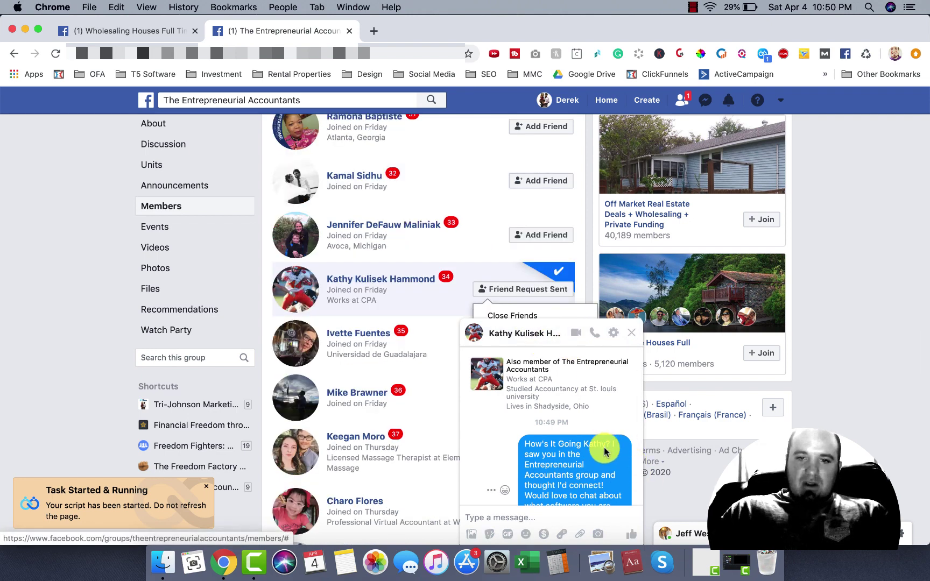
pyautogui.scroll(-2, 604, 473)
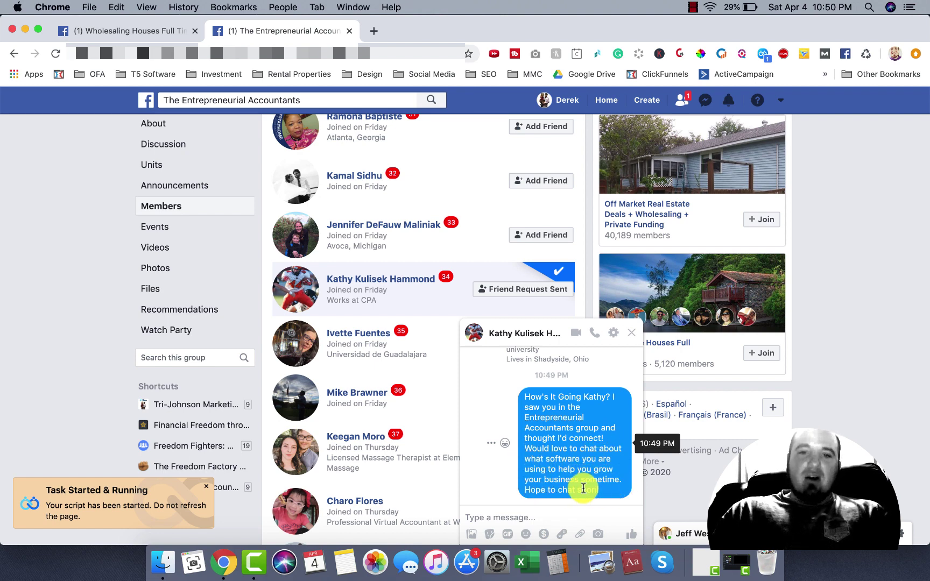
pyautogui.click(632, 333)
pyautogui.moveTo(653, 360)
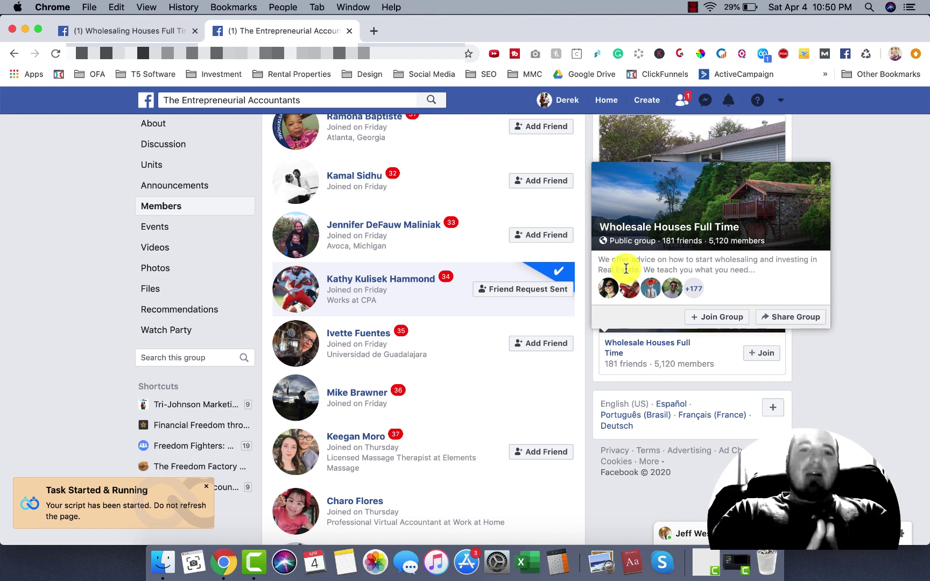
# - Open your own Facebook profile and examine its cover image, intro and featured promotion
pyautogui.click(147, 105)
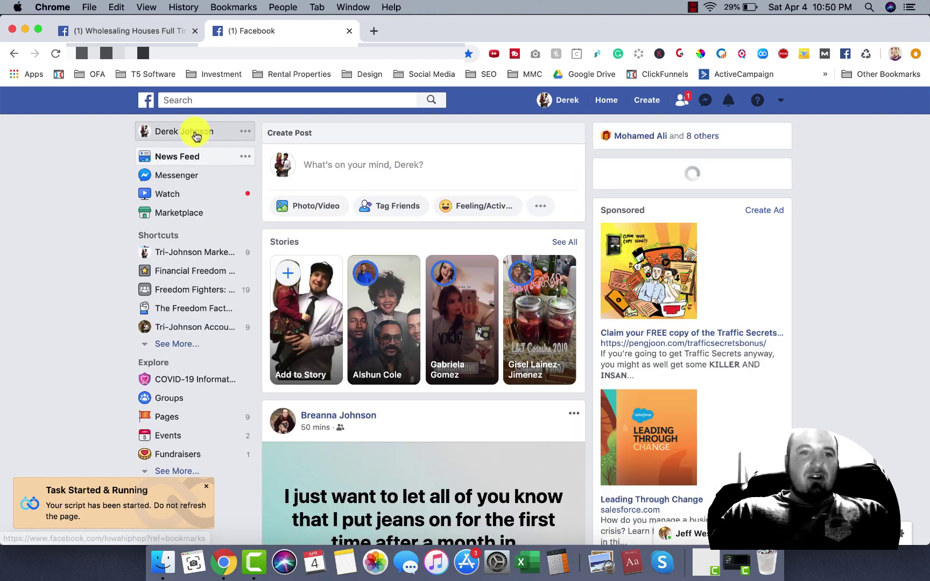
pyautogui.click(194, 130)
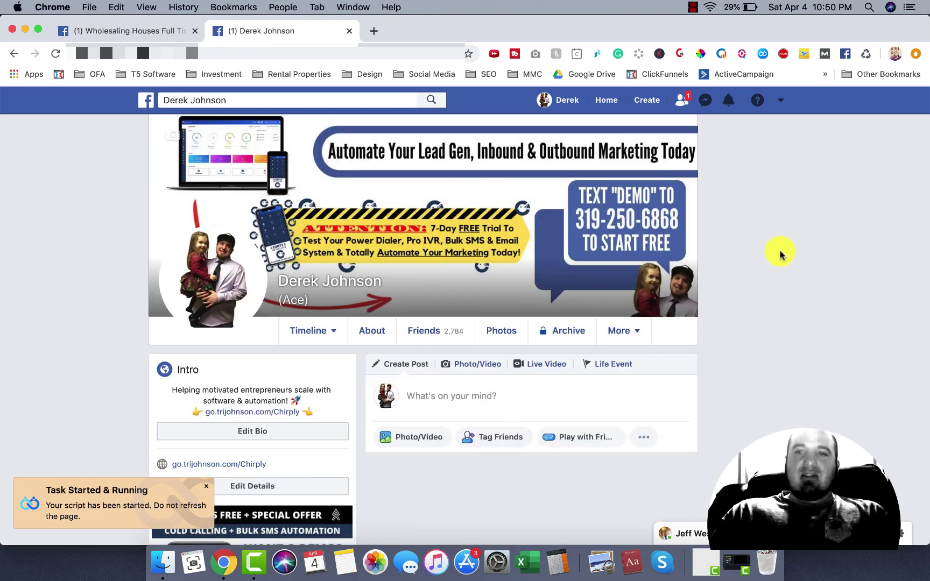
pyautogui.scroll(-1, 754, 226)
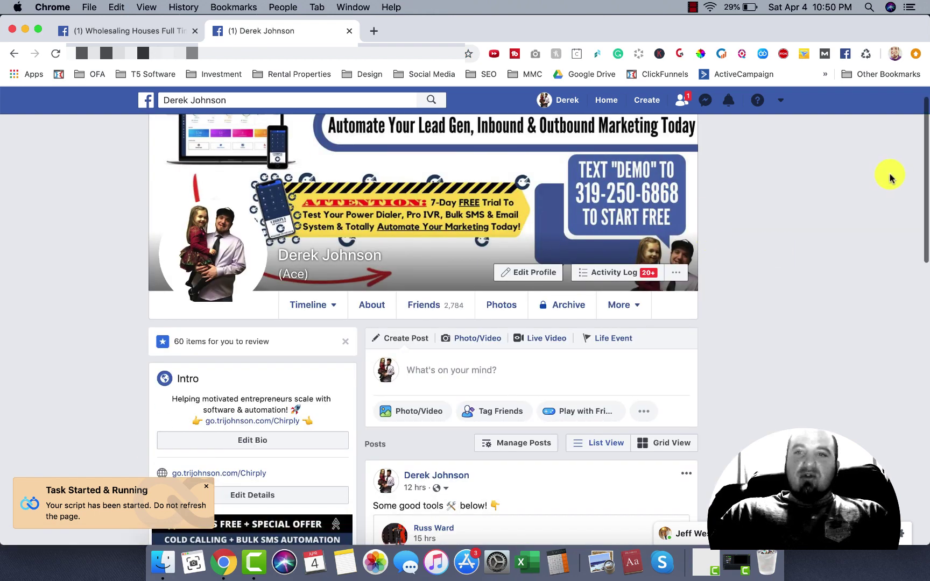
pyautogui.scroll(-5, 702, 243)
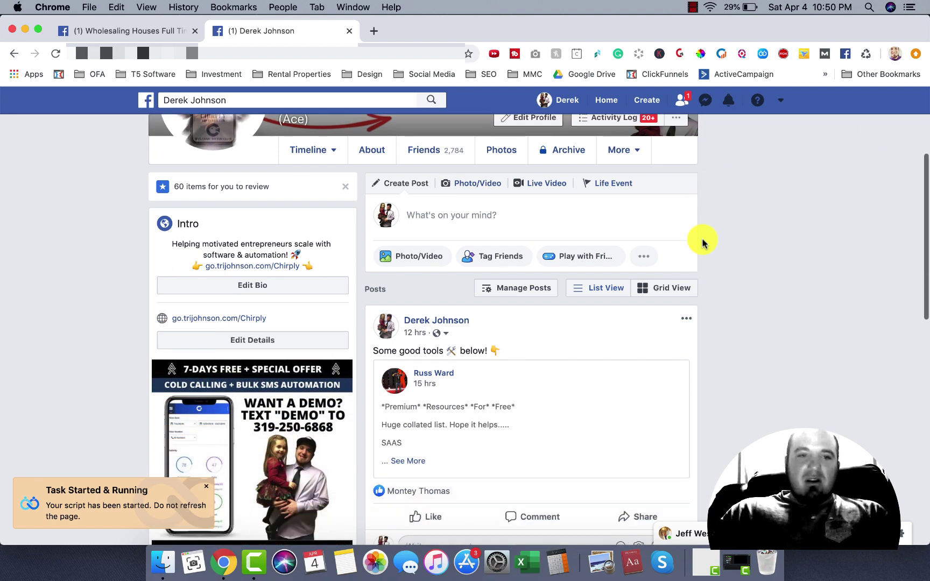
pyautogui.scroll(3, 702, 244)
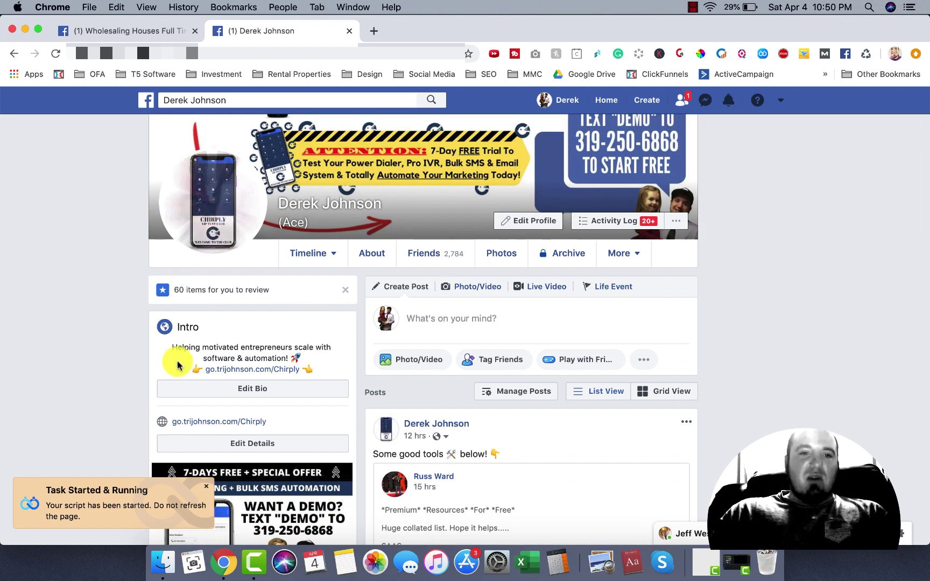
pyautogui.scroll(3, 83, 369)
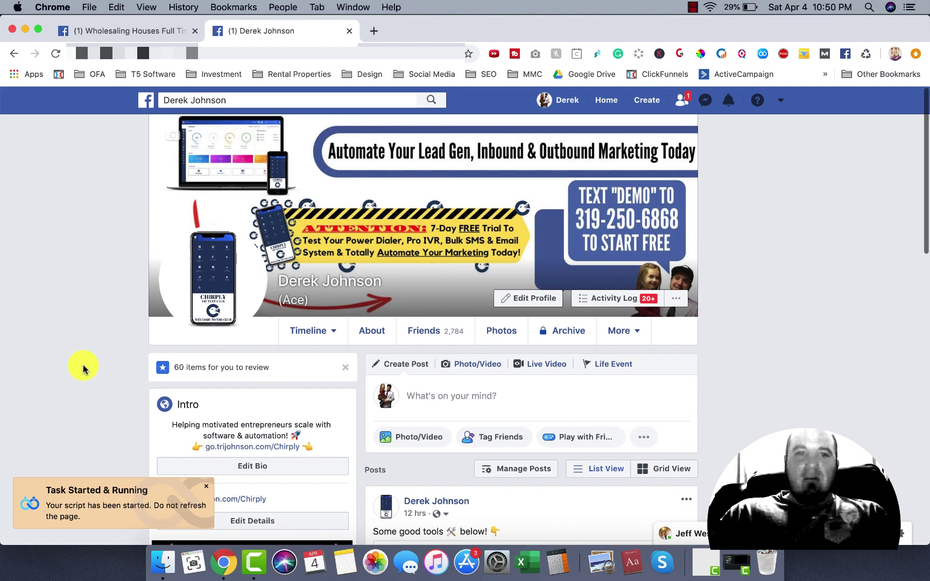
pyautogui.scroll(-7, 84, 368)
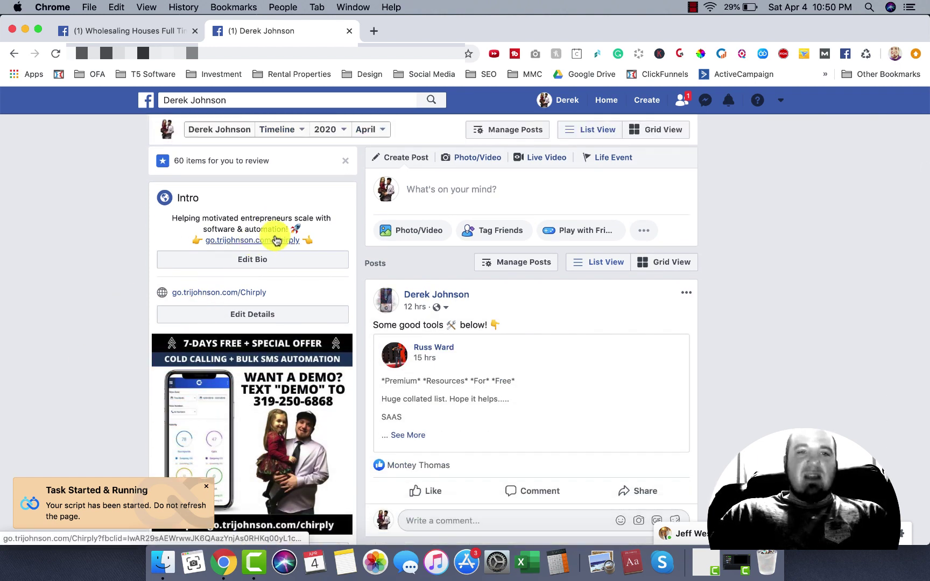
# - Open the Chirply link from the profile intro and look over the 7-day free trial landing page
pyautogui.click(227, 296)
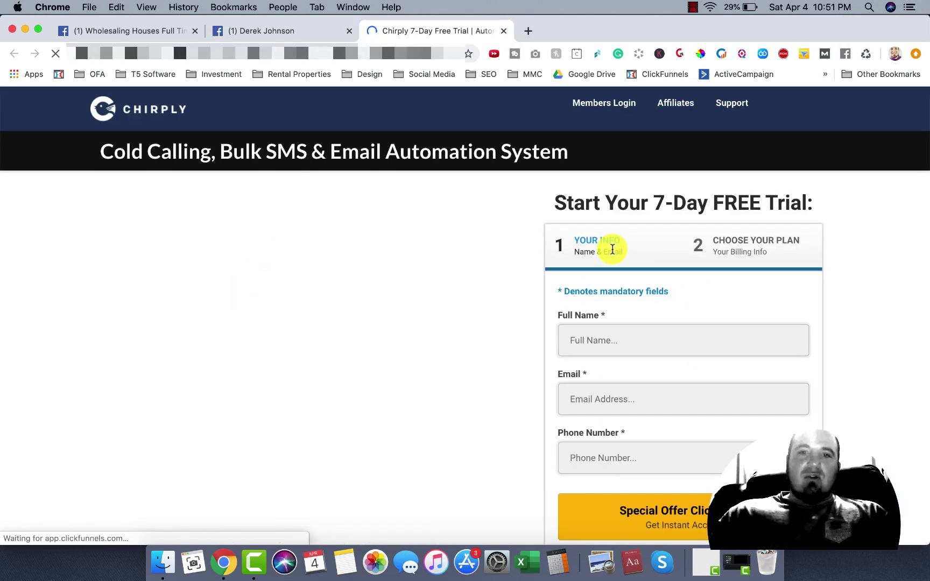
pyautogui.click(450, 28)
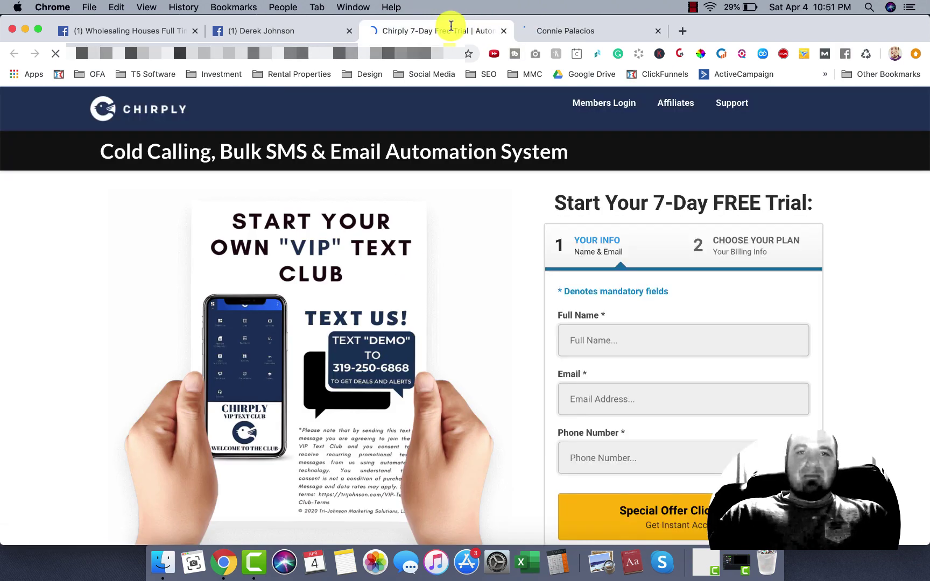
pyautogui.click(477, 325)
pyautogui.scroll(-1, 477, 327)
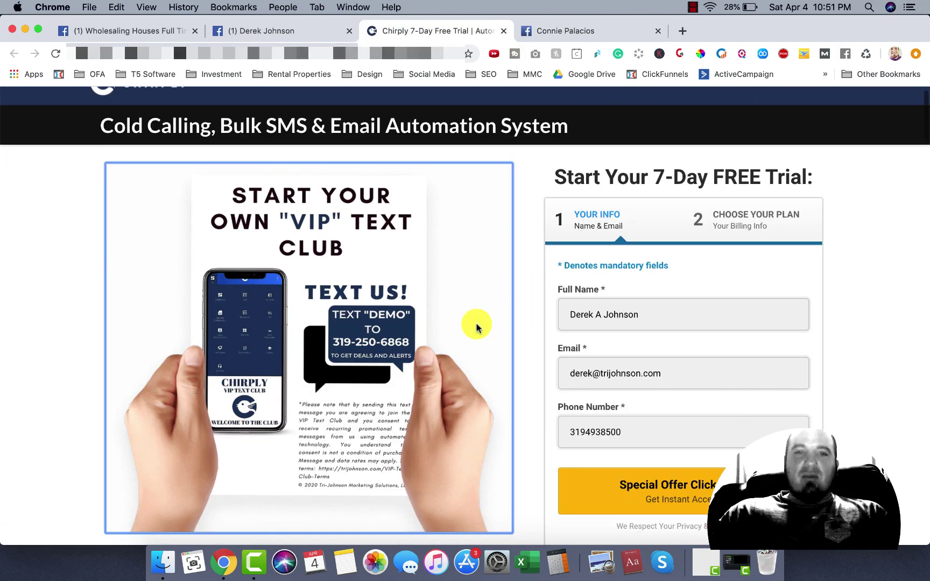
pyautogui.scroll(-6, 477, 325)
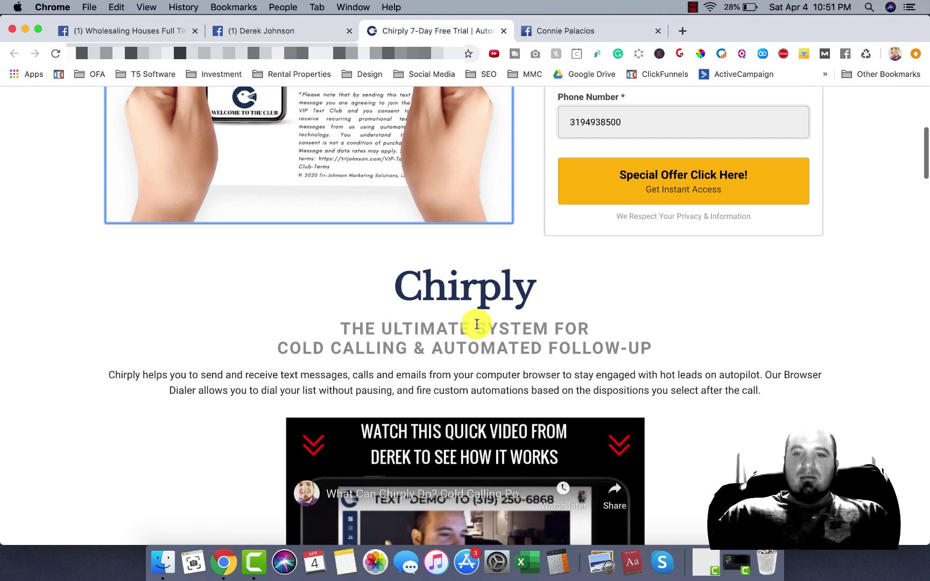
pyautogui.scroll(7, 477, 324)
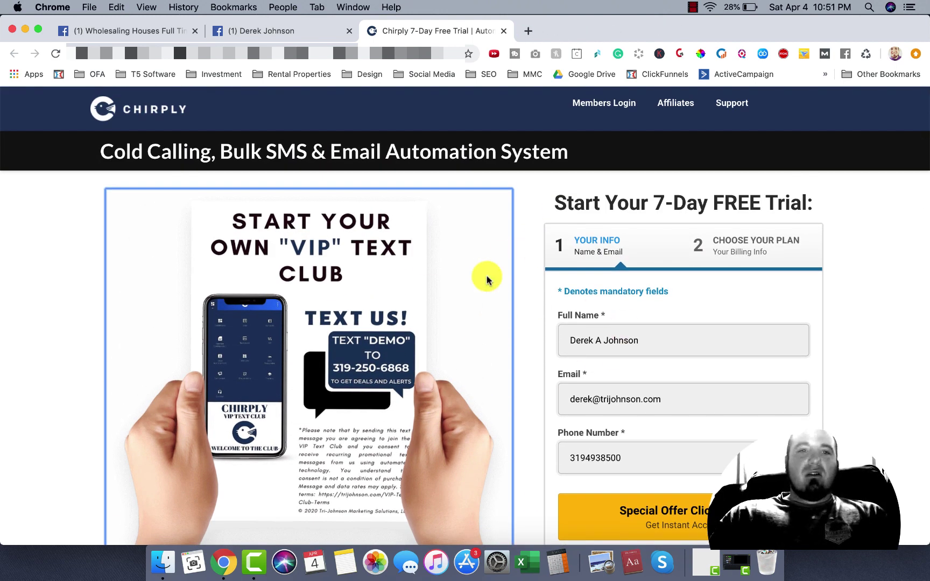
# - Return to the Facebook profile, dismiss the friend request warning, and look through the photos, friends and timeline posts
pyautogui.click(288, 31)
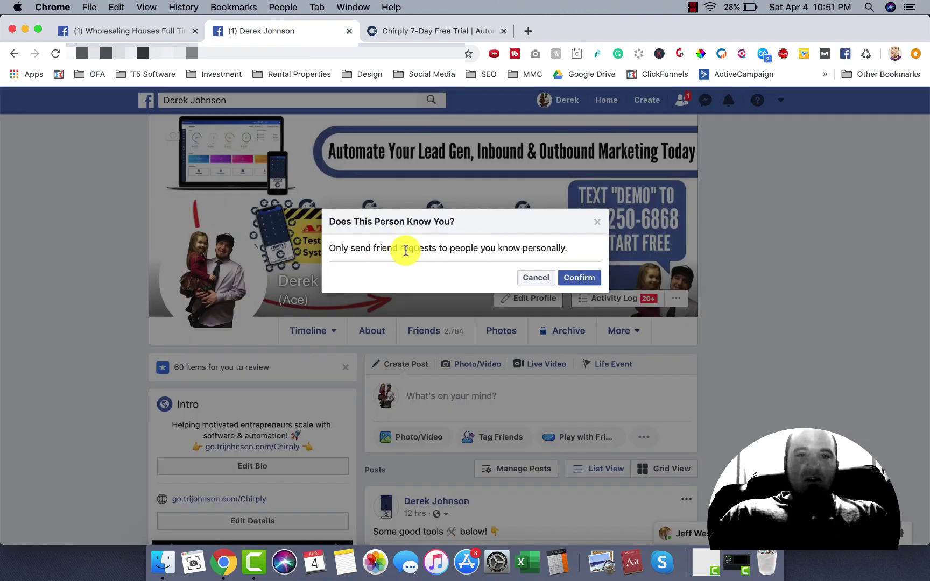
pyautogui.click(598, 221)
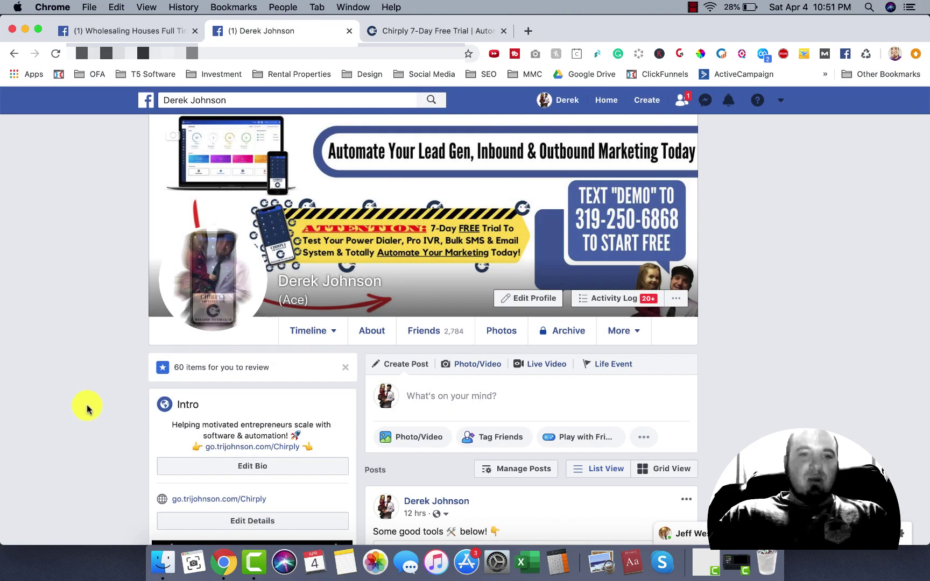
pyautogui.scroll(-12, 100, 405)
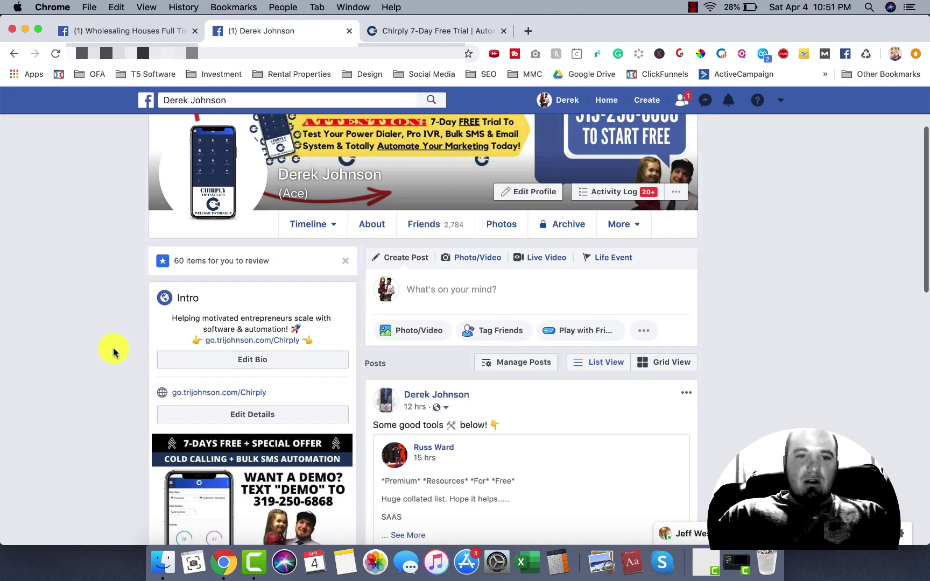
pyautogui.scroll(-2, 605, 226)
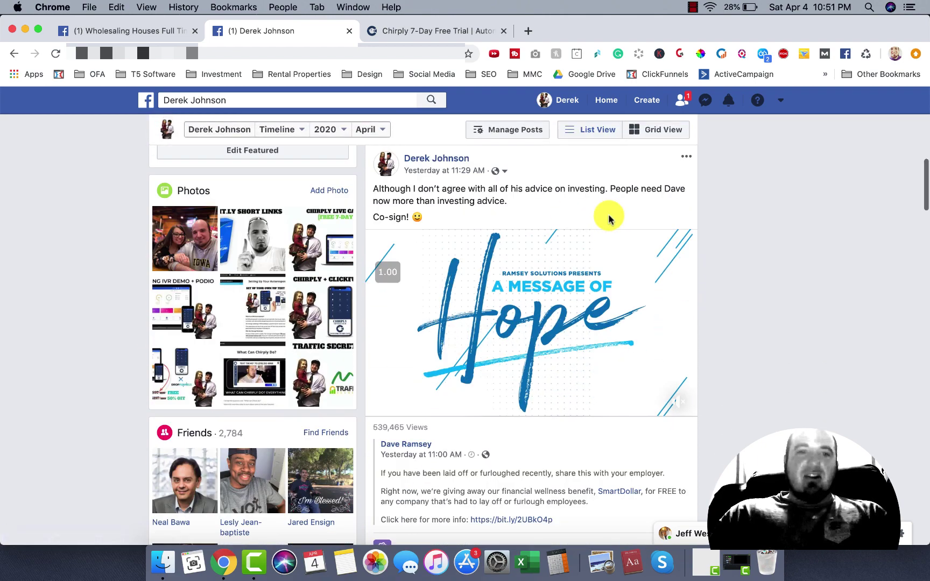
pyautogui.scroll(-1, 603, 207)
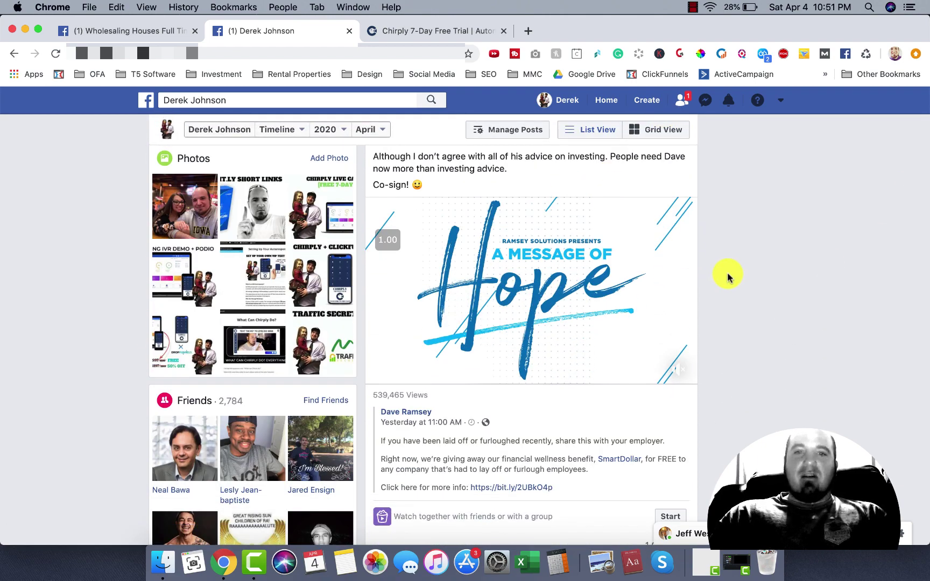
pyautogui.scroll(-10, 552, 299)
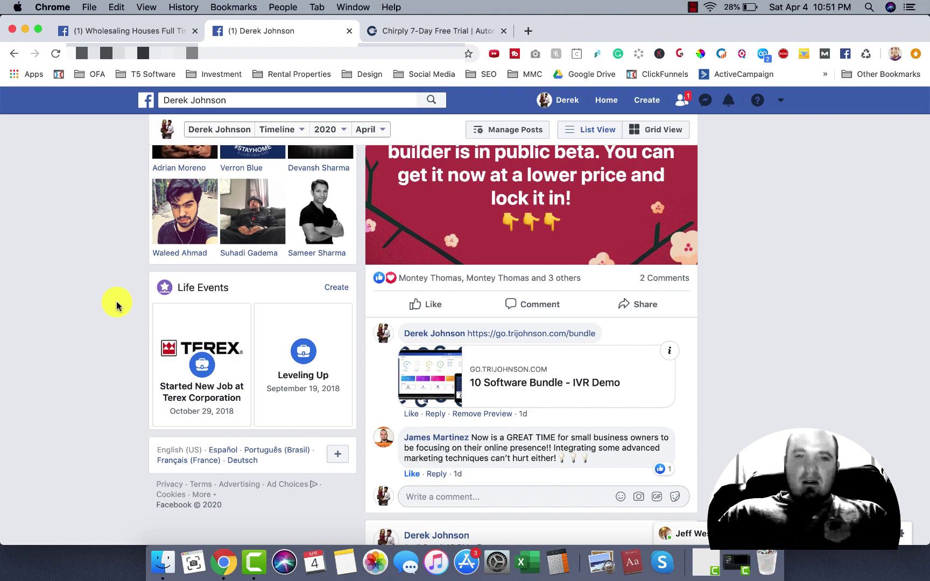
pyautogui.scroll(15, 349, 331)
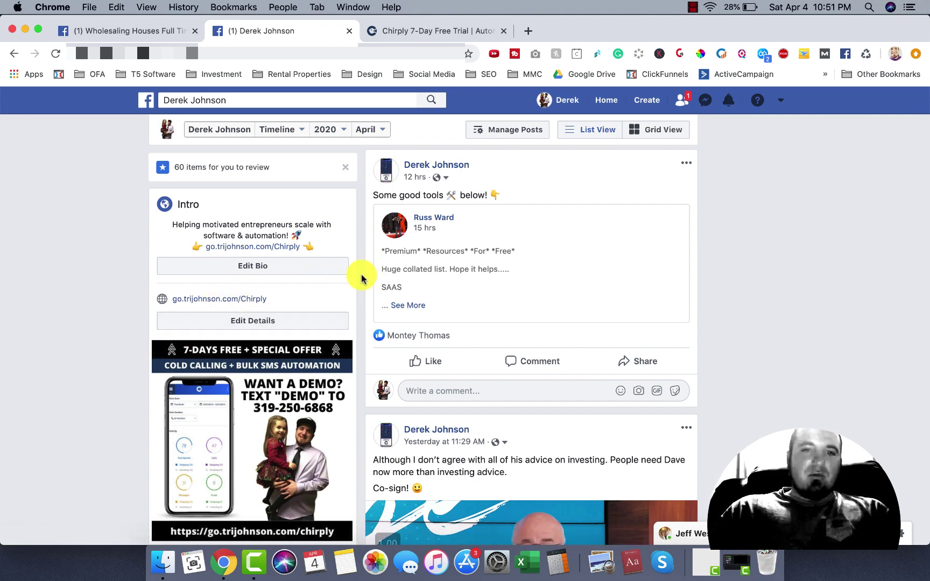
# - Open the profile's cover photo to view its description and trial link, and close the photo
pyautogui.press('super+bracketleft')
pyautogui.click(535, 193)
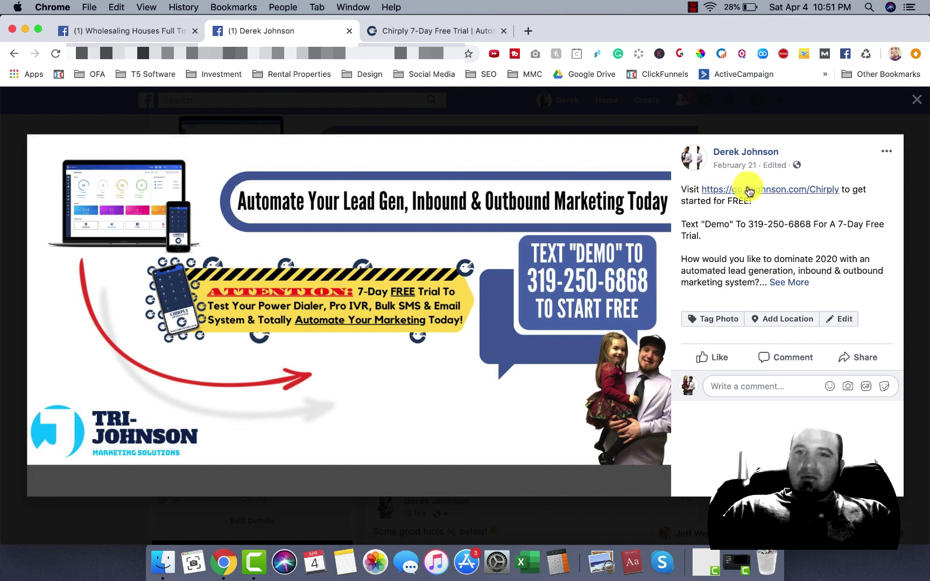
pyautogui.click(916, 100)
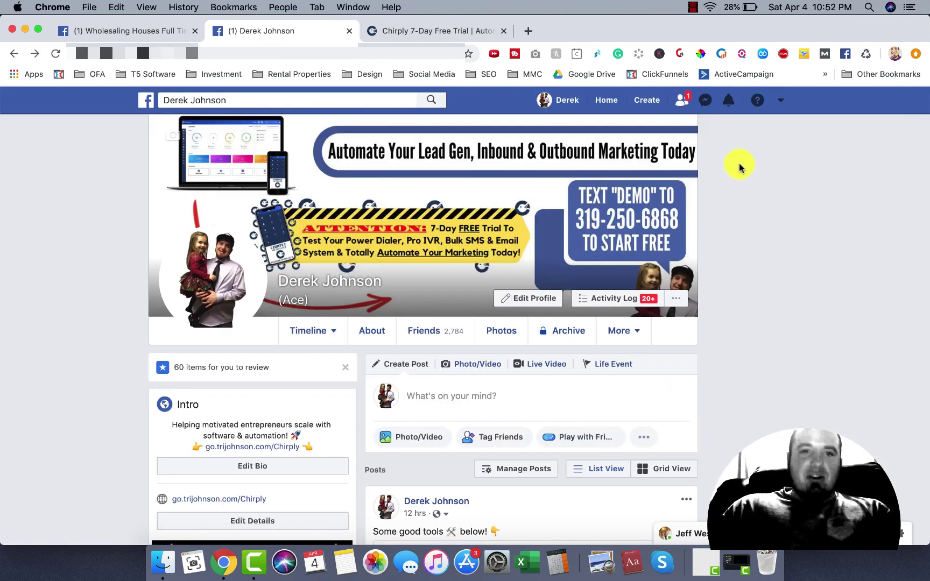
# - View the description of the featured demo photo in the intro, close it, and browse the timeline posts
pyautogui.scroll(-6, 108, 339)
pyautogui.click(249, 278)
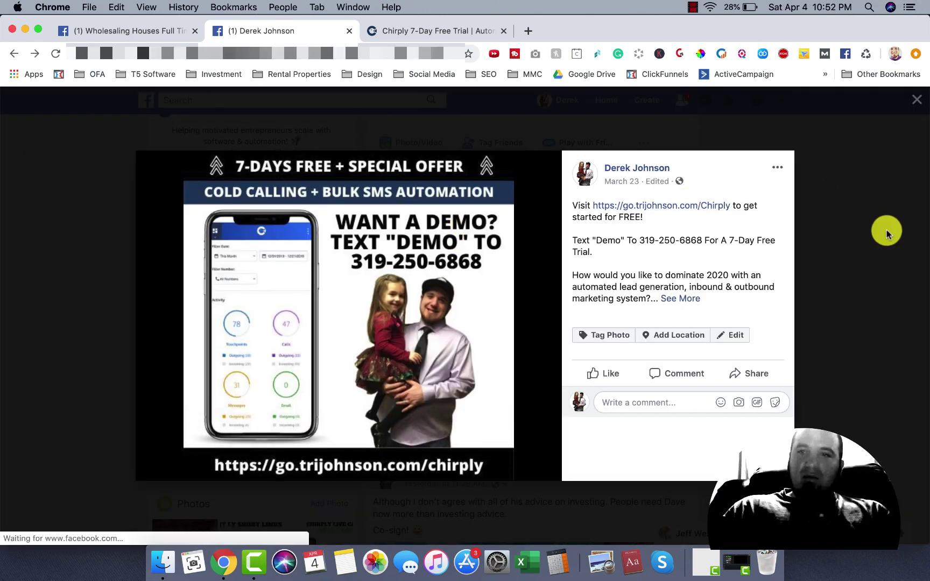
pyautogui.click(886, 229)
pyautogui.scroll(6, 538, 266)
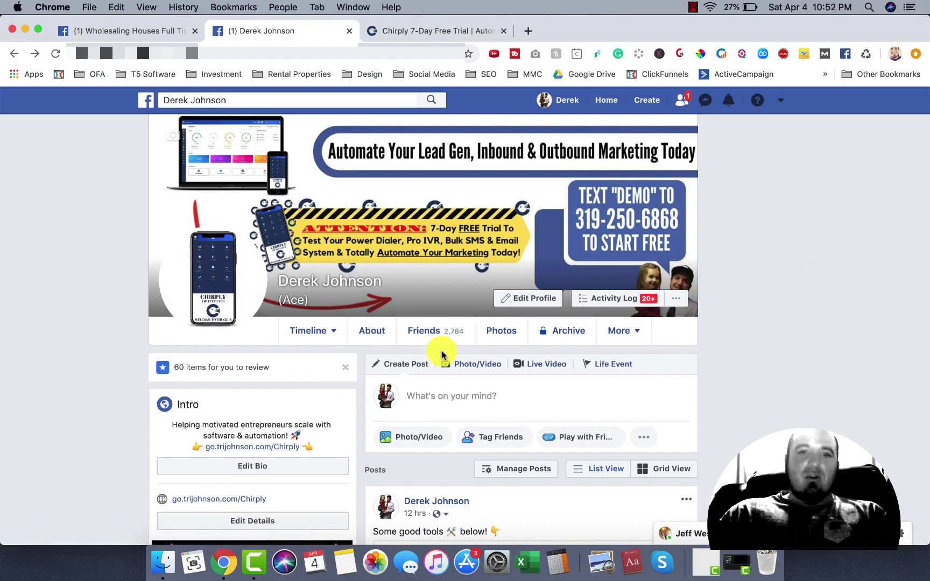
pyautogui.scroll(-6, 440, 356)
pyautogui.scroll(-15, 414, 322)
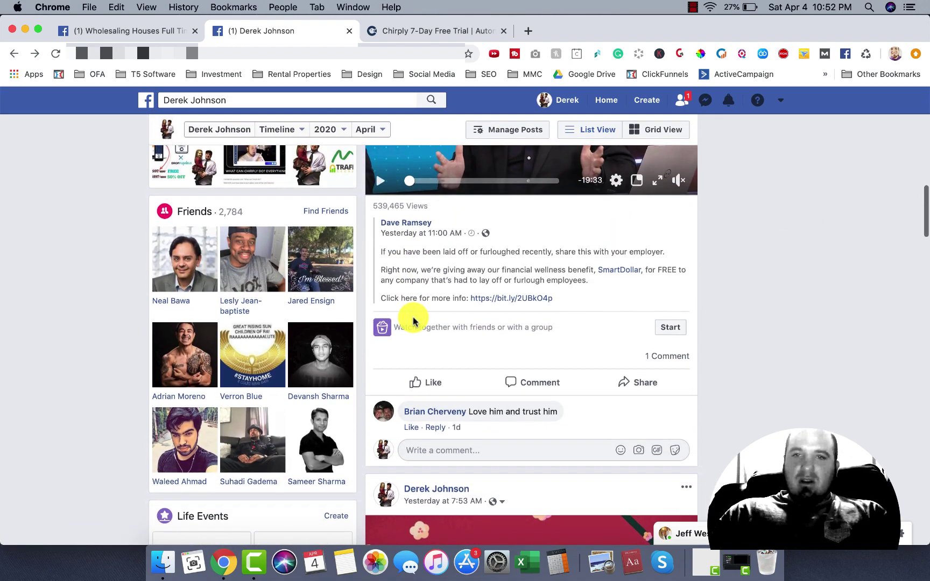
pyautogui.scroll(20, 414, 308)
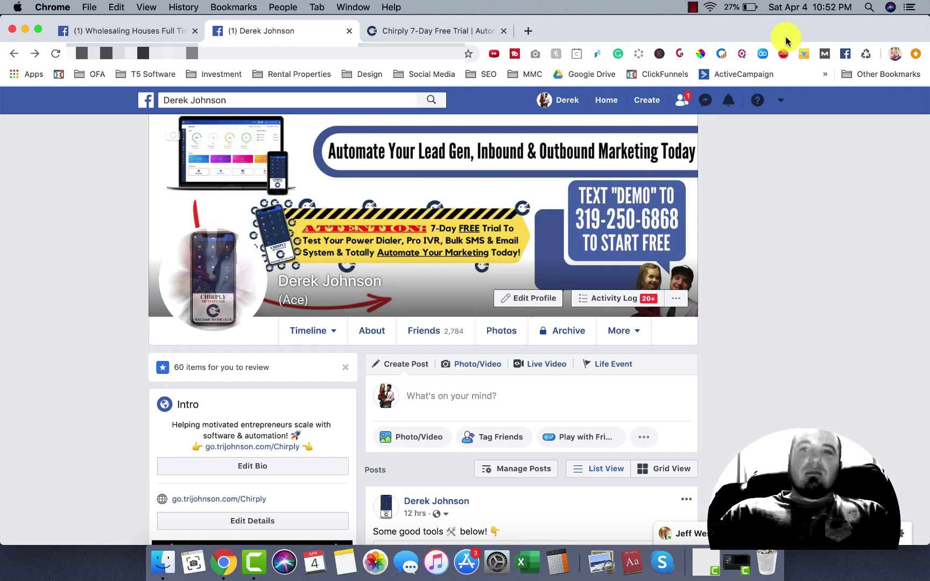
# - Review the Friend Connector request settings in the Wholesaling Houses Full Time group and close the automated message tab
pyautogui.click(763, 54)
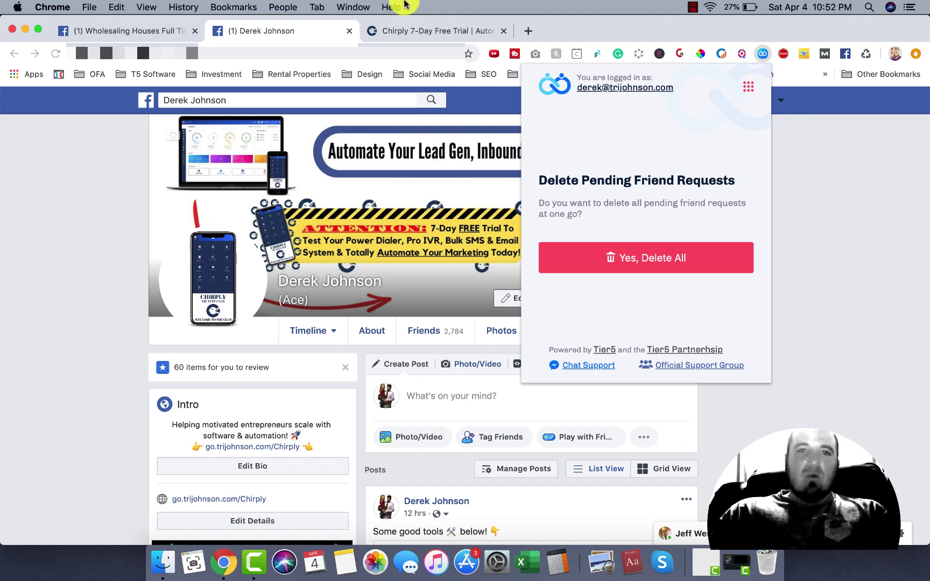
pyautogui.click(139, 27)
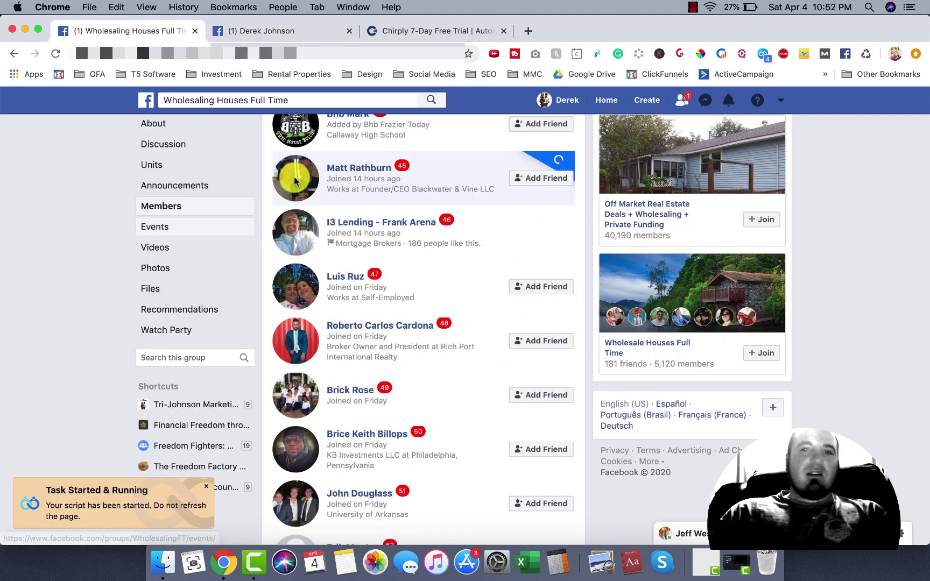
pyautogui.click(763, 54)
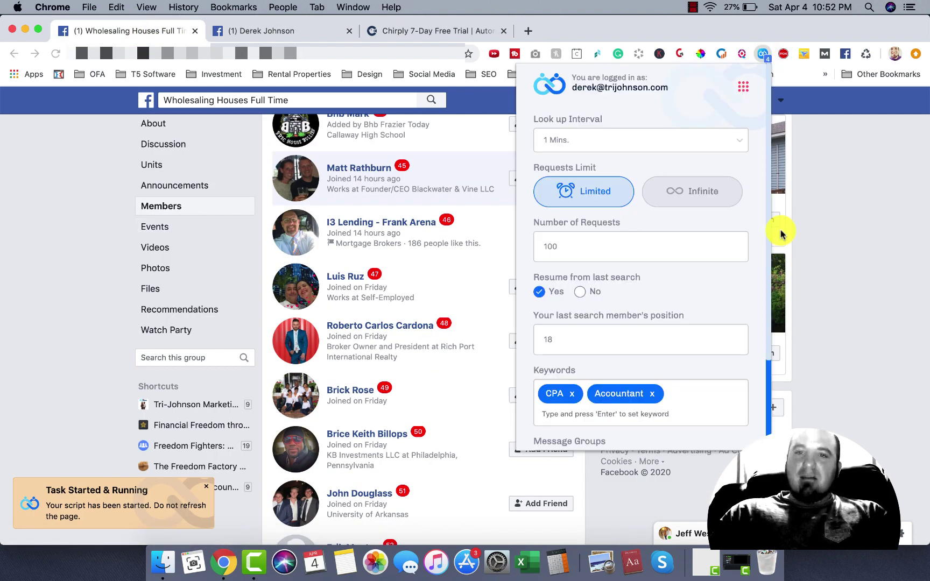
pyautogui.scroll(-5, 764, 372)
pyautogui.scroll(5, 764, 355)
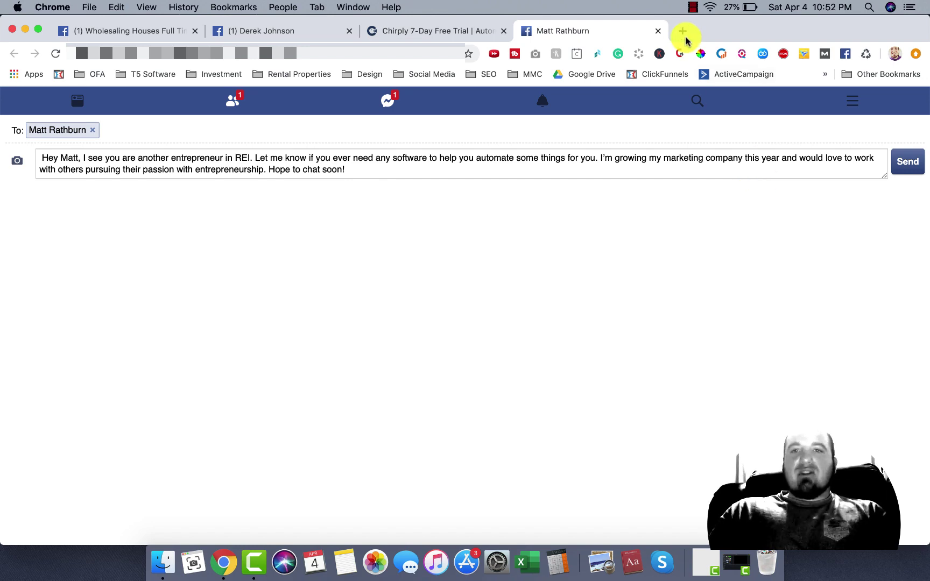
pyautogui.click(662, 32)
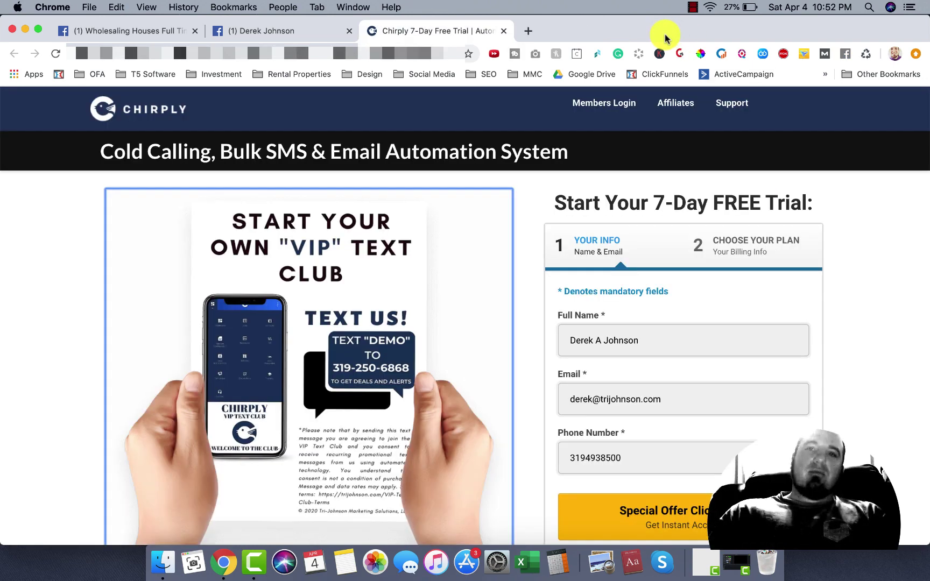